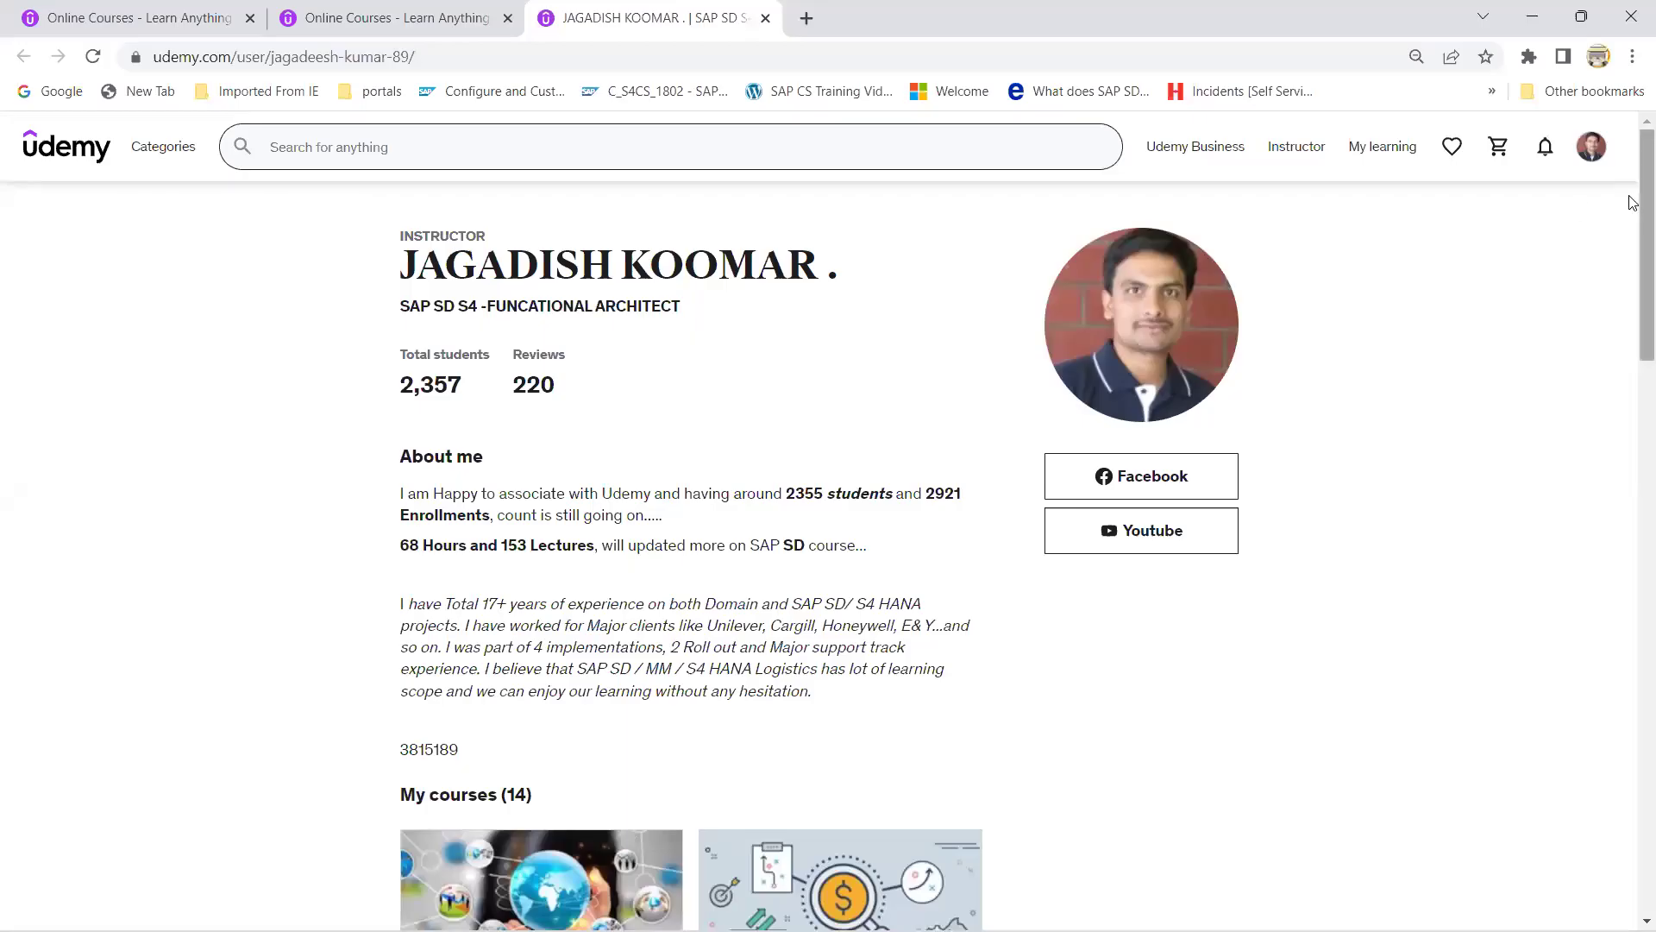
Scroll the instructor profile down to the My courses list of 14 courses.
scroll(1632, 203, "down", 2)
scroll(1633, 213, "up", 1)
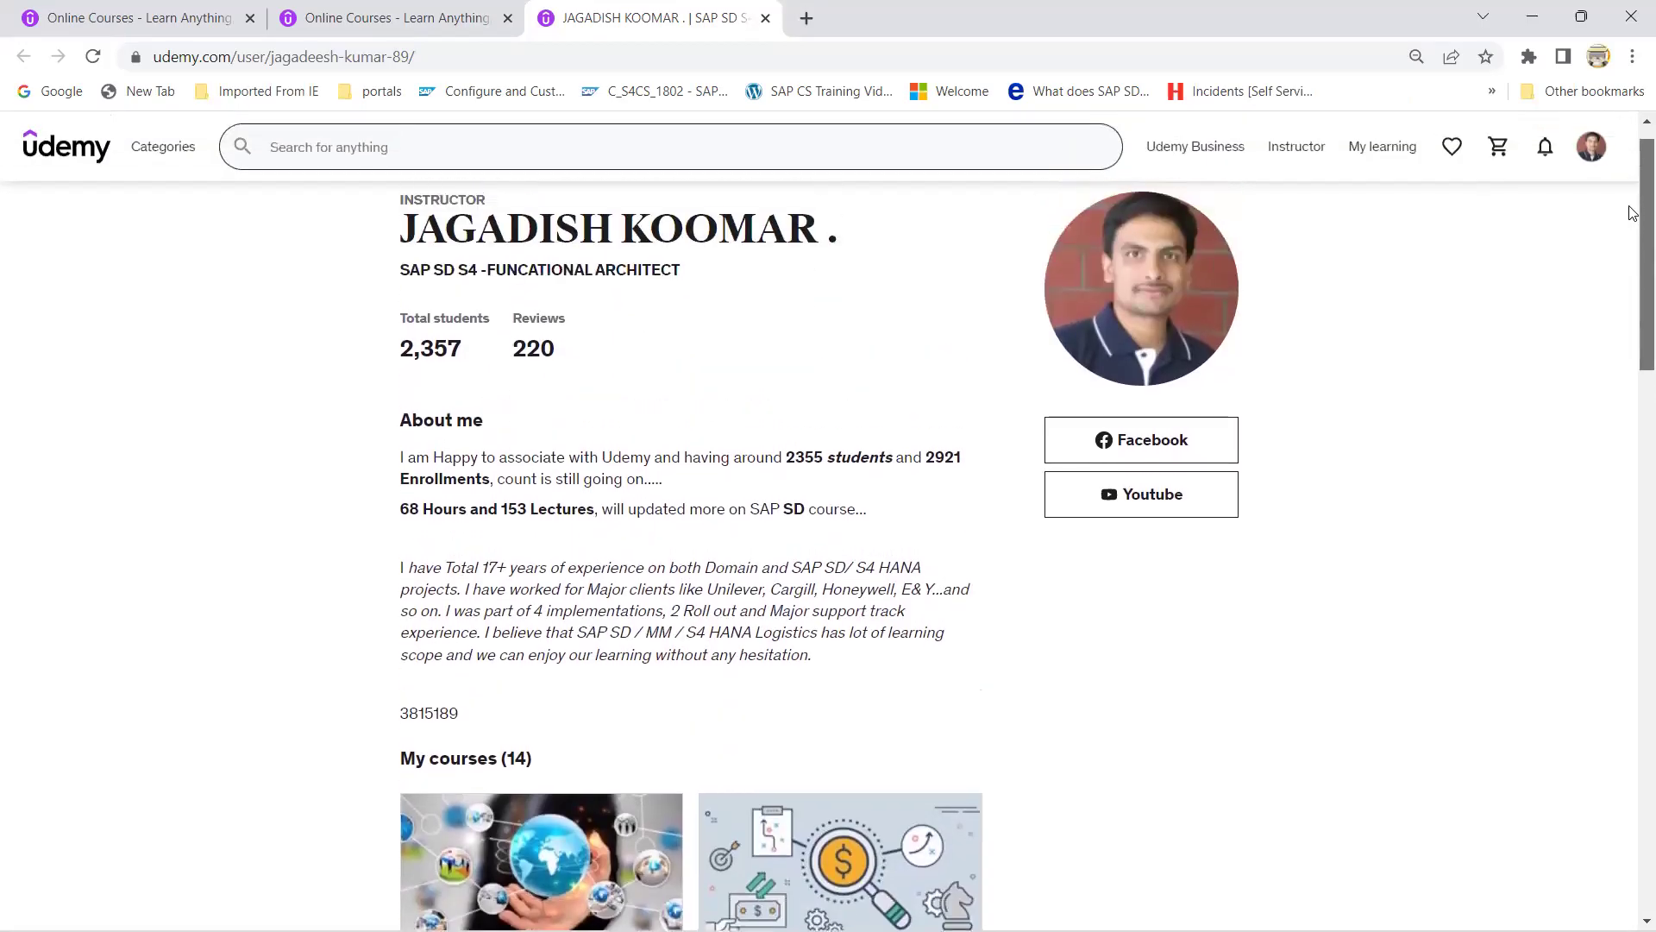
scroll(1633, 213, "up", 1)
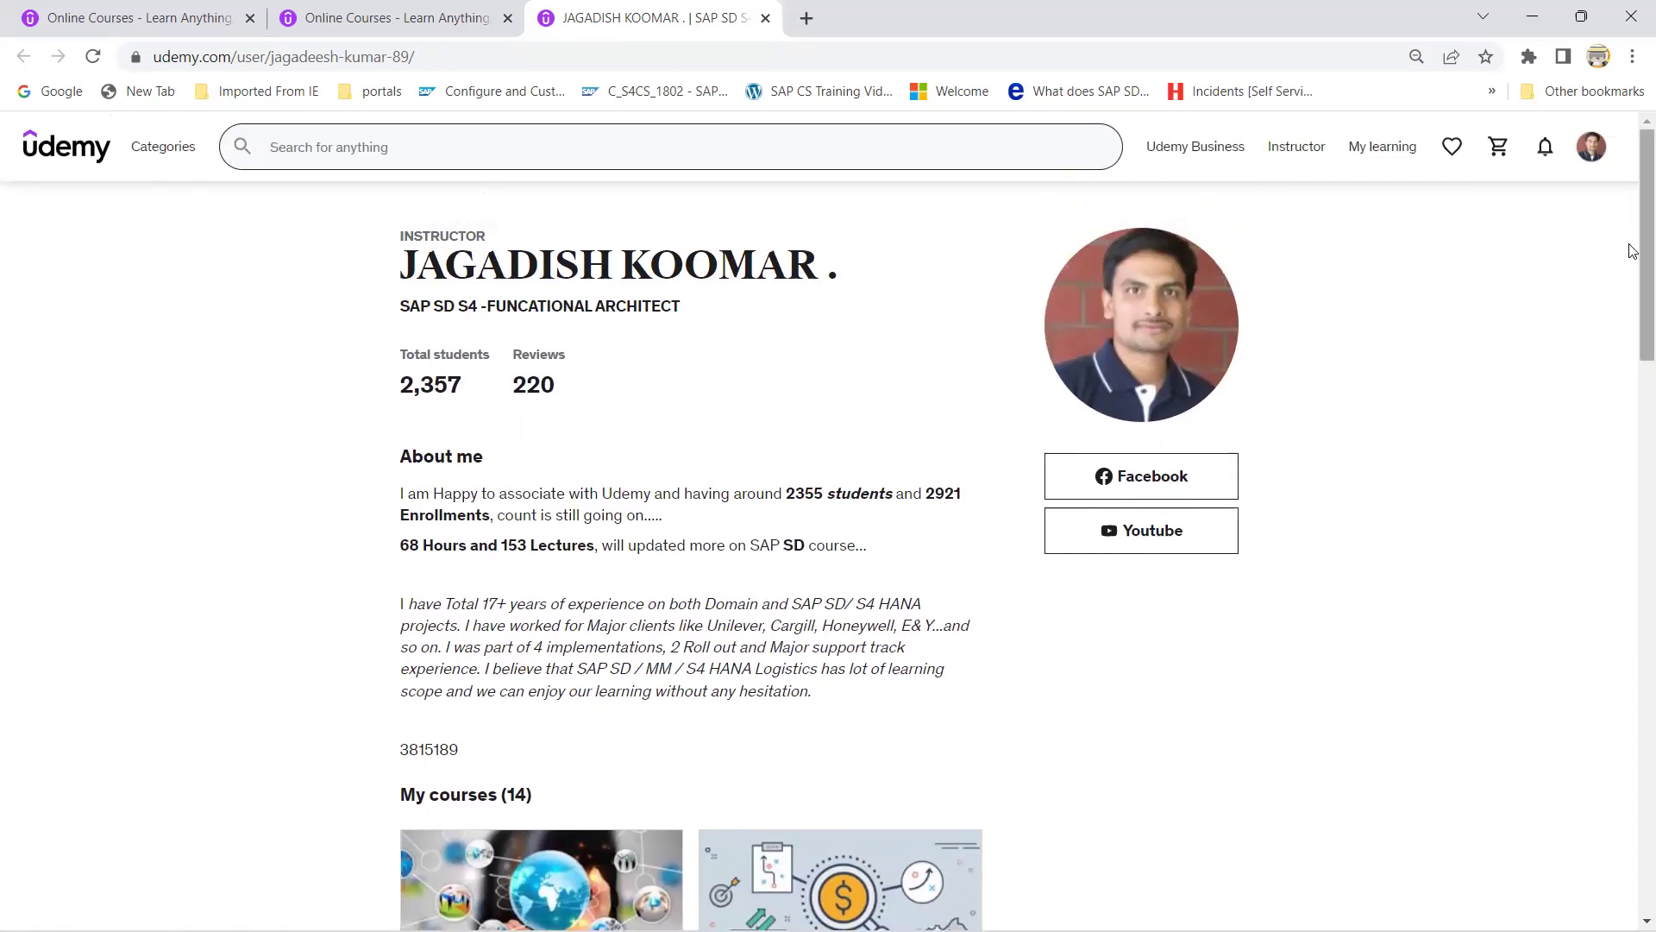
scroll(1633, 282, "down", 1)
scroll(1633, 276, "up", 1)
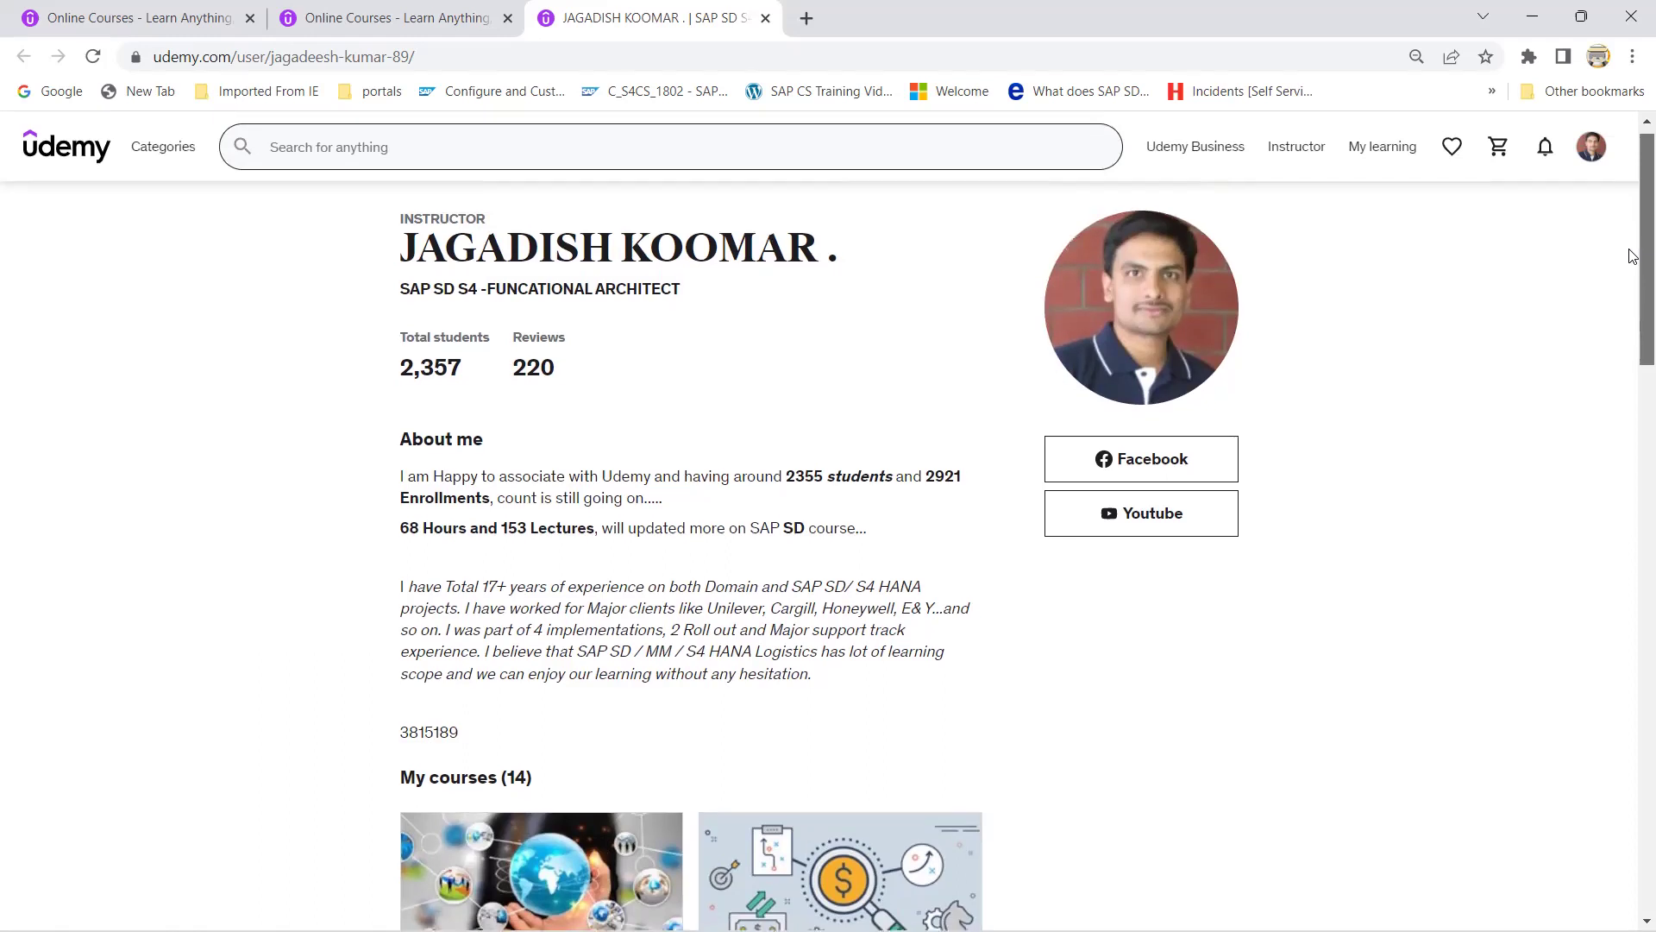
scroll(1625, 345, "down", 7)
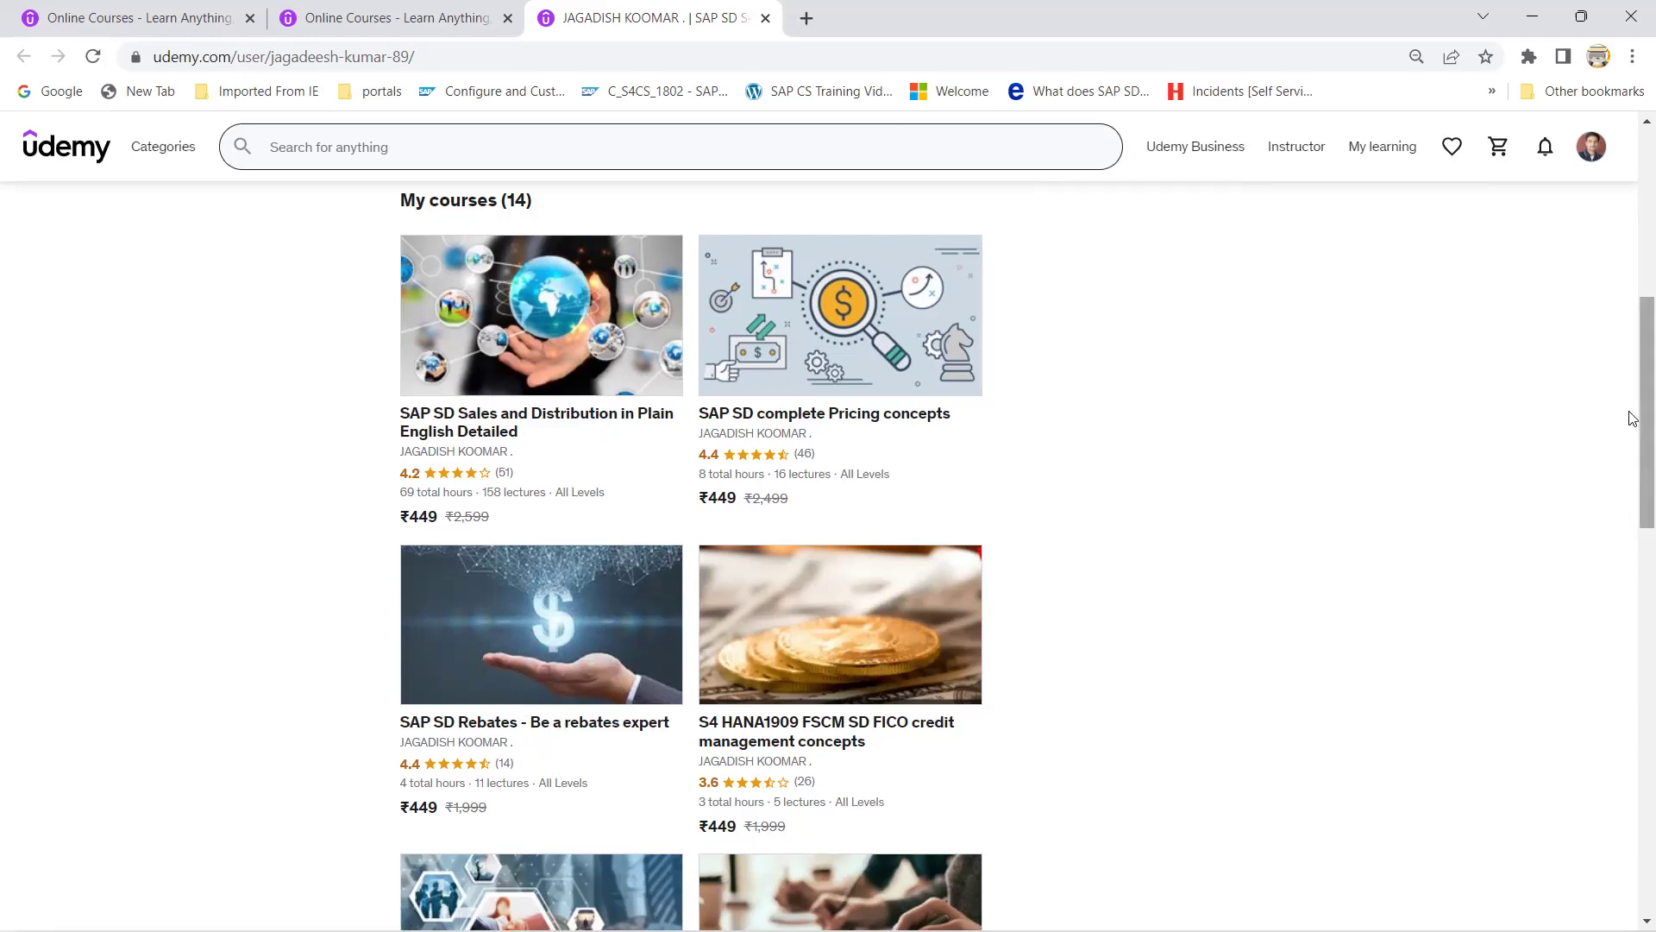
Go to page 2 of the instructor's course grid, which includes the SAP credit management course.
scroll(1630, 448, "down", 3)
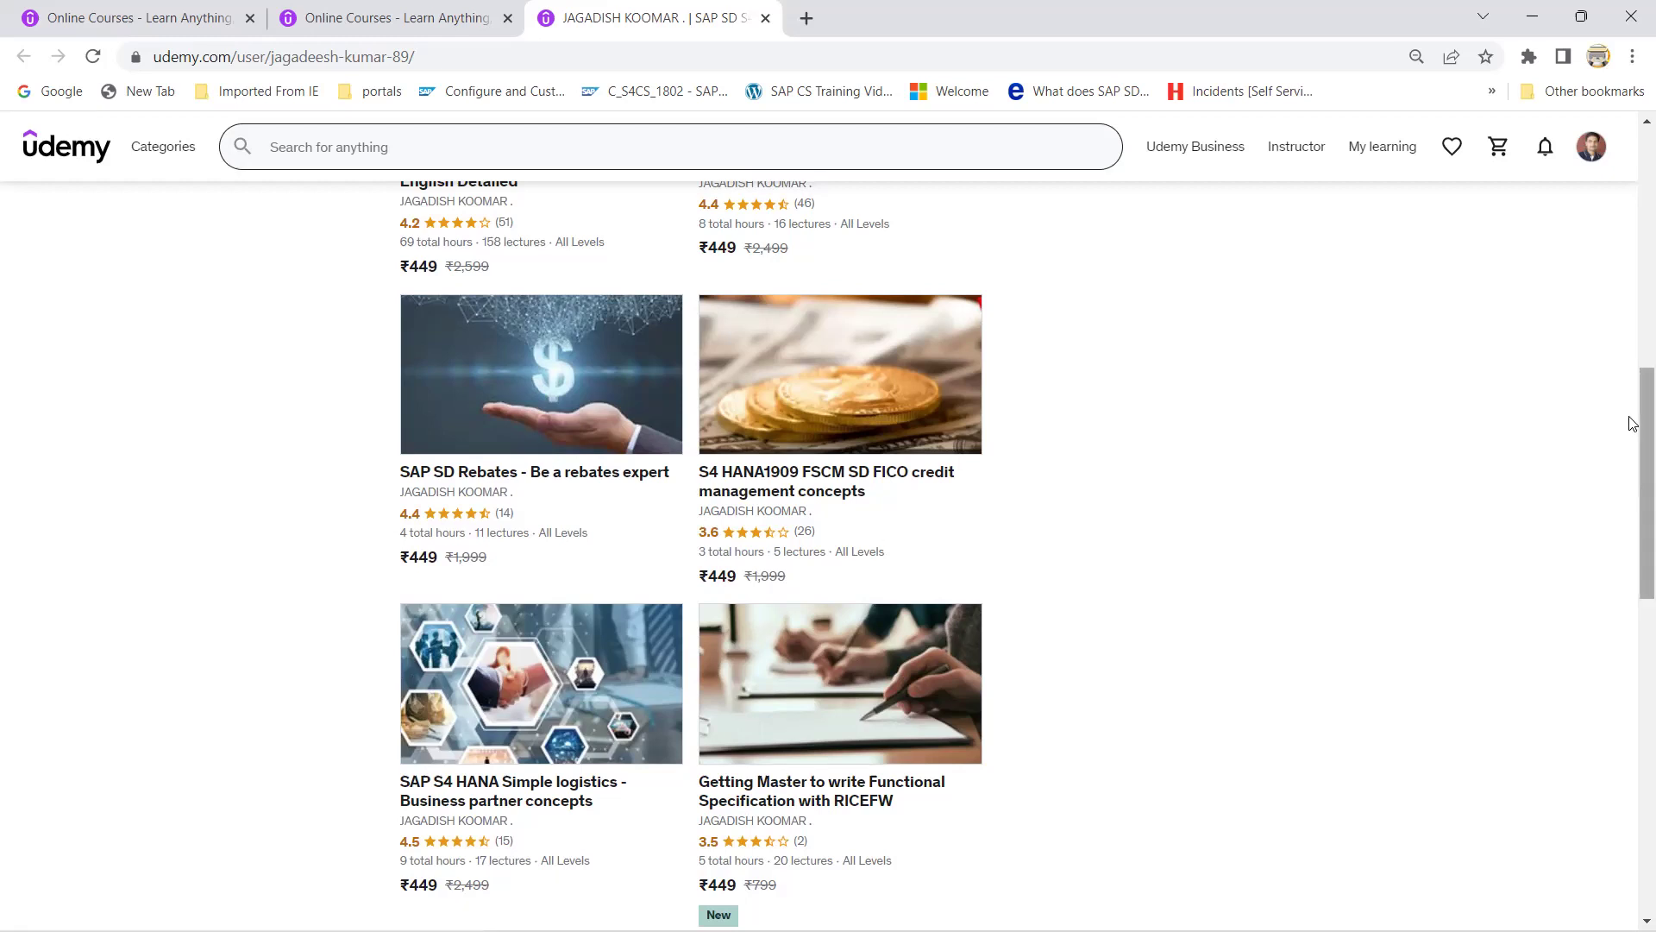
left_click_drag(1632, 423, 1632, 524)
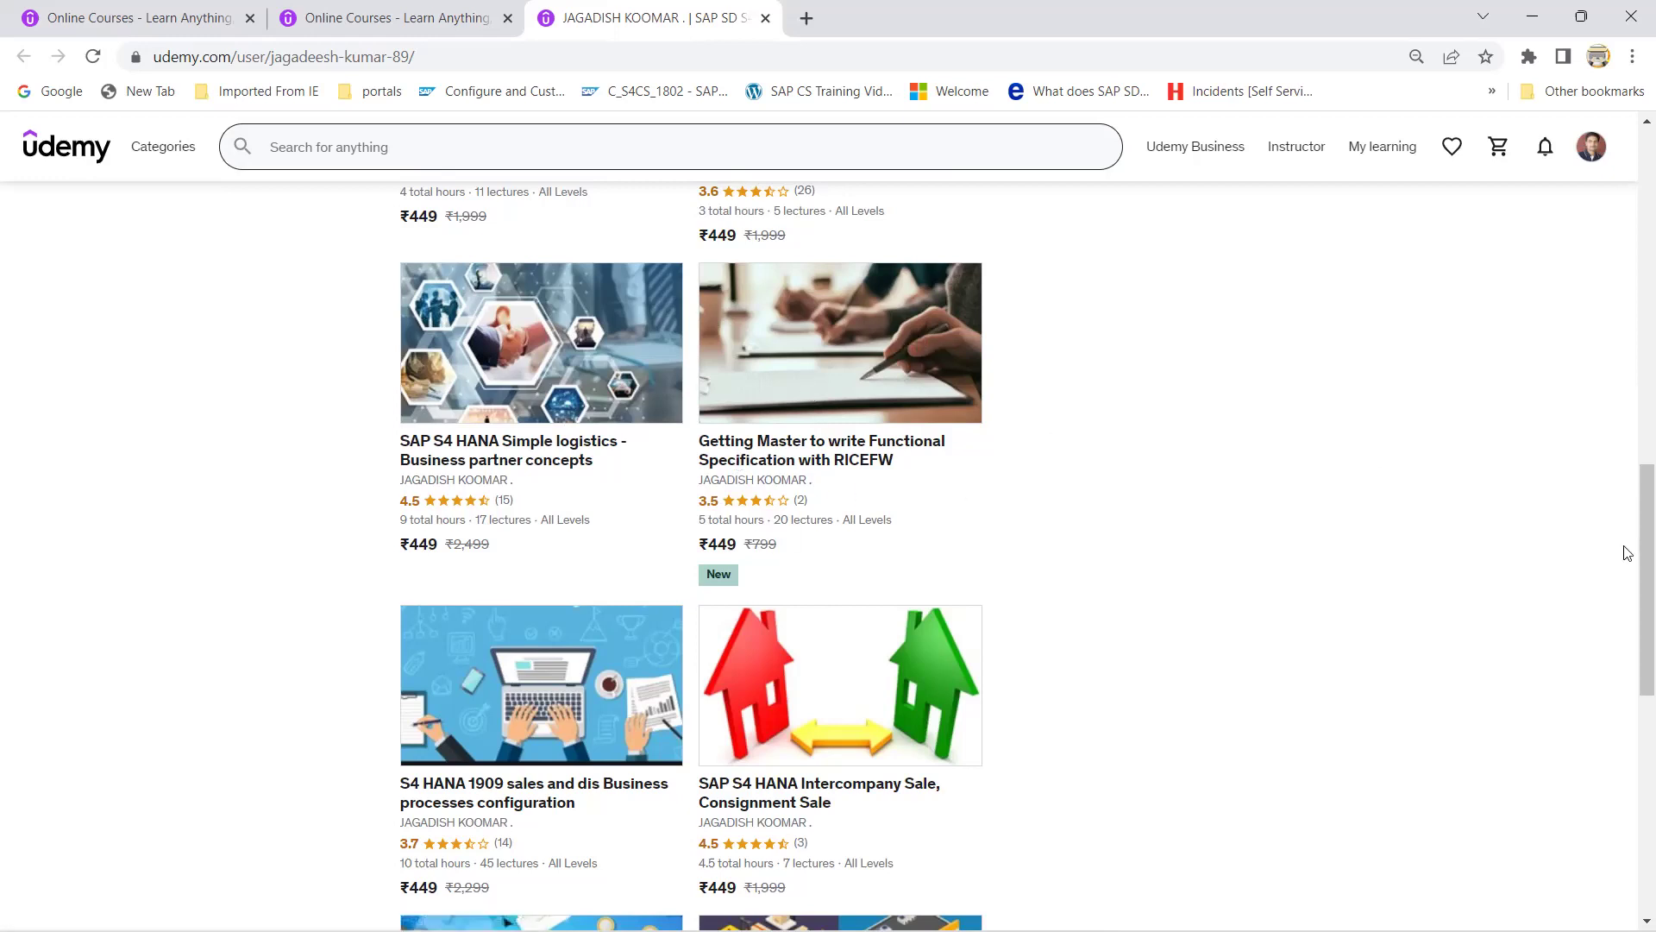
scroll(1629, 554, "down", 5)
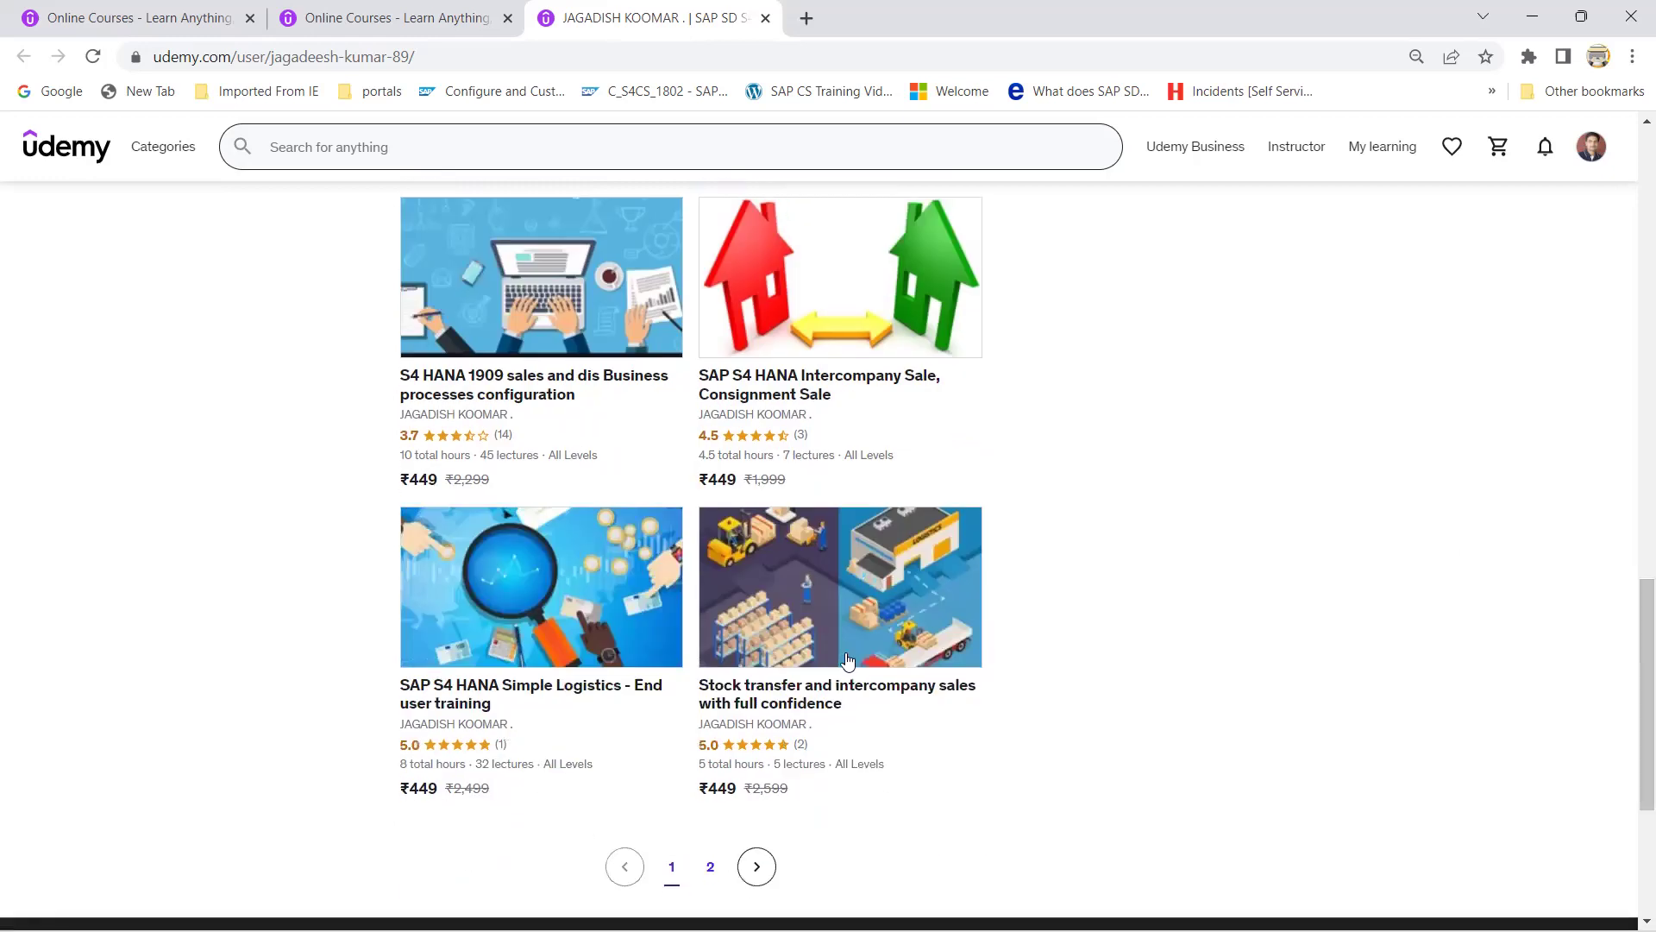
left_click(708, 869)
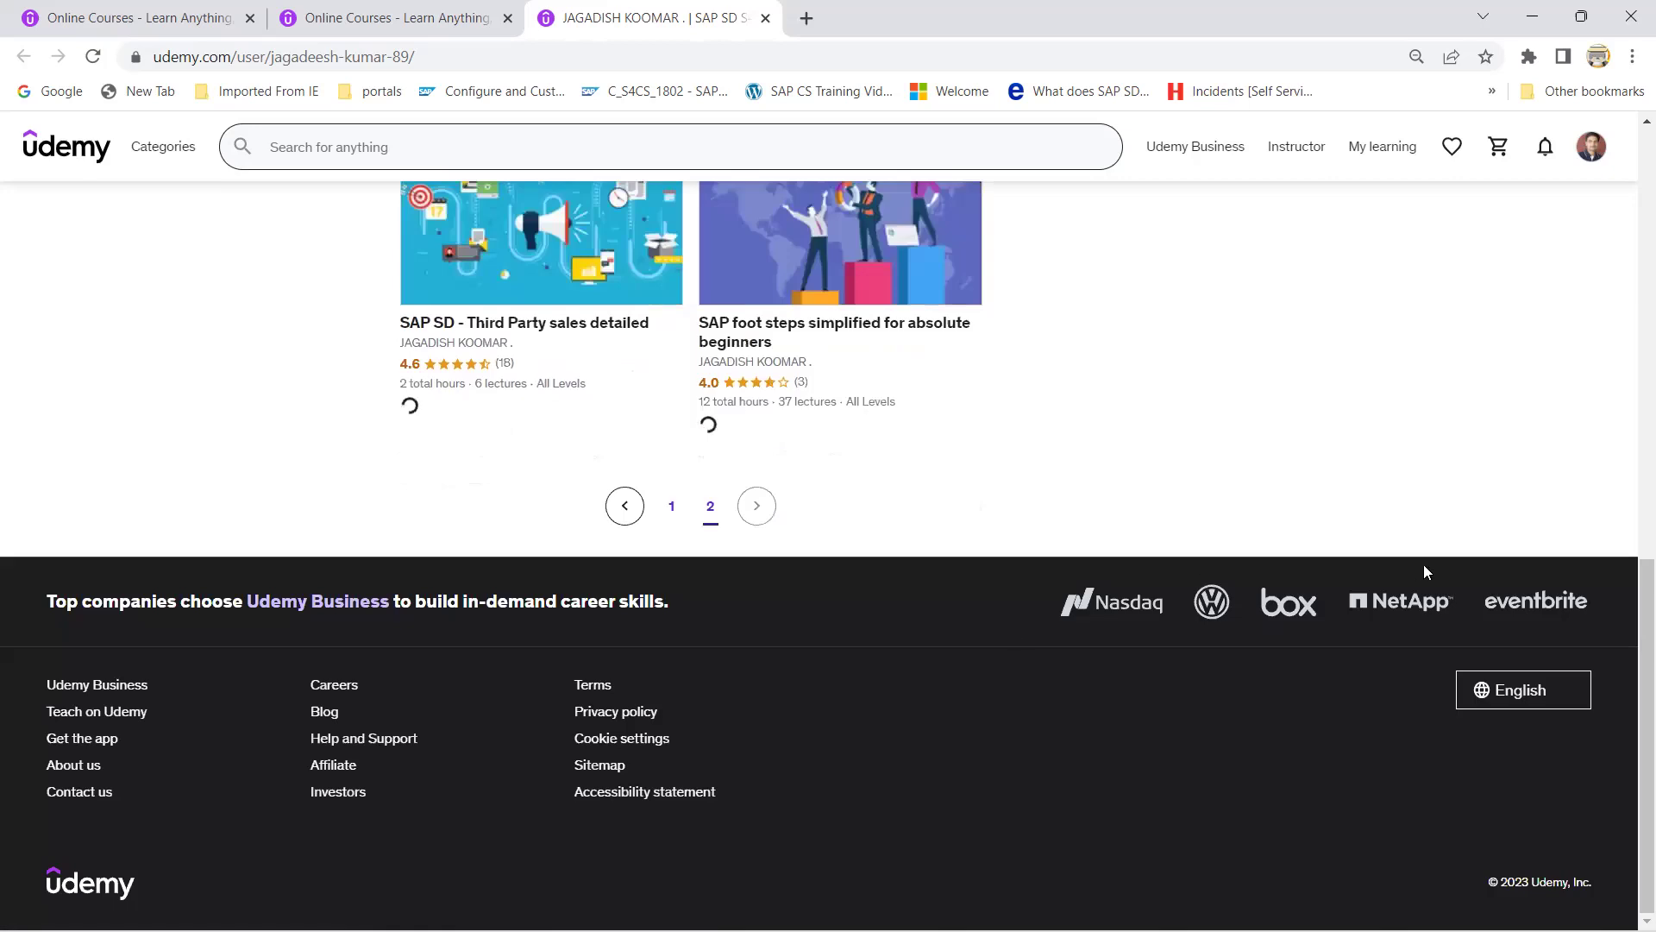
scroll(1632, 463, "up", 2)
scroll(1632, 463, "up", 2)
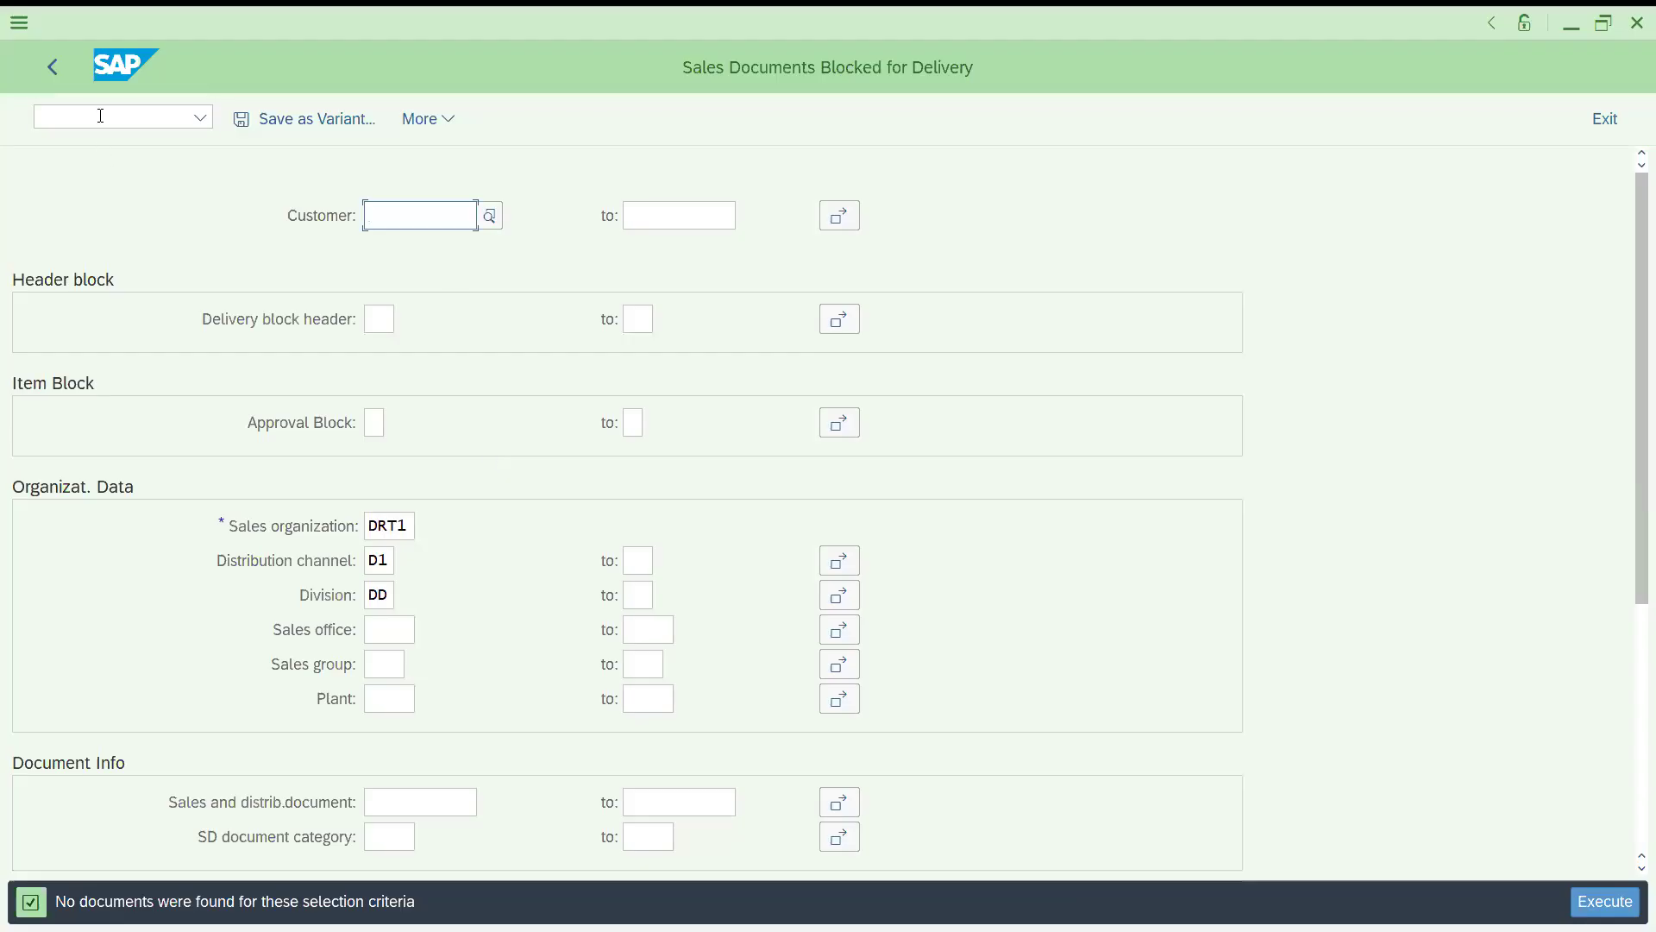
Run the blocked-for-billing report via /nv23; it finds no documents.
left_click(99, 111)
type("/n")
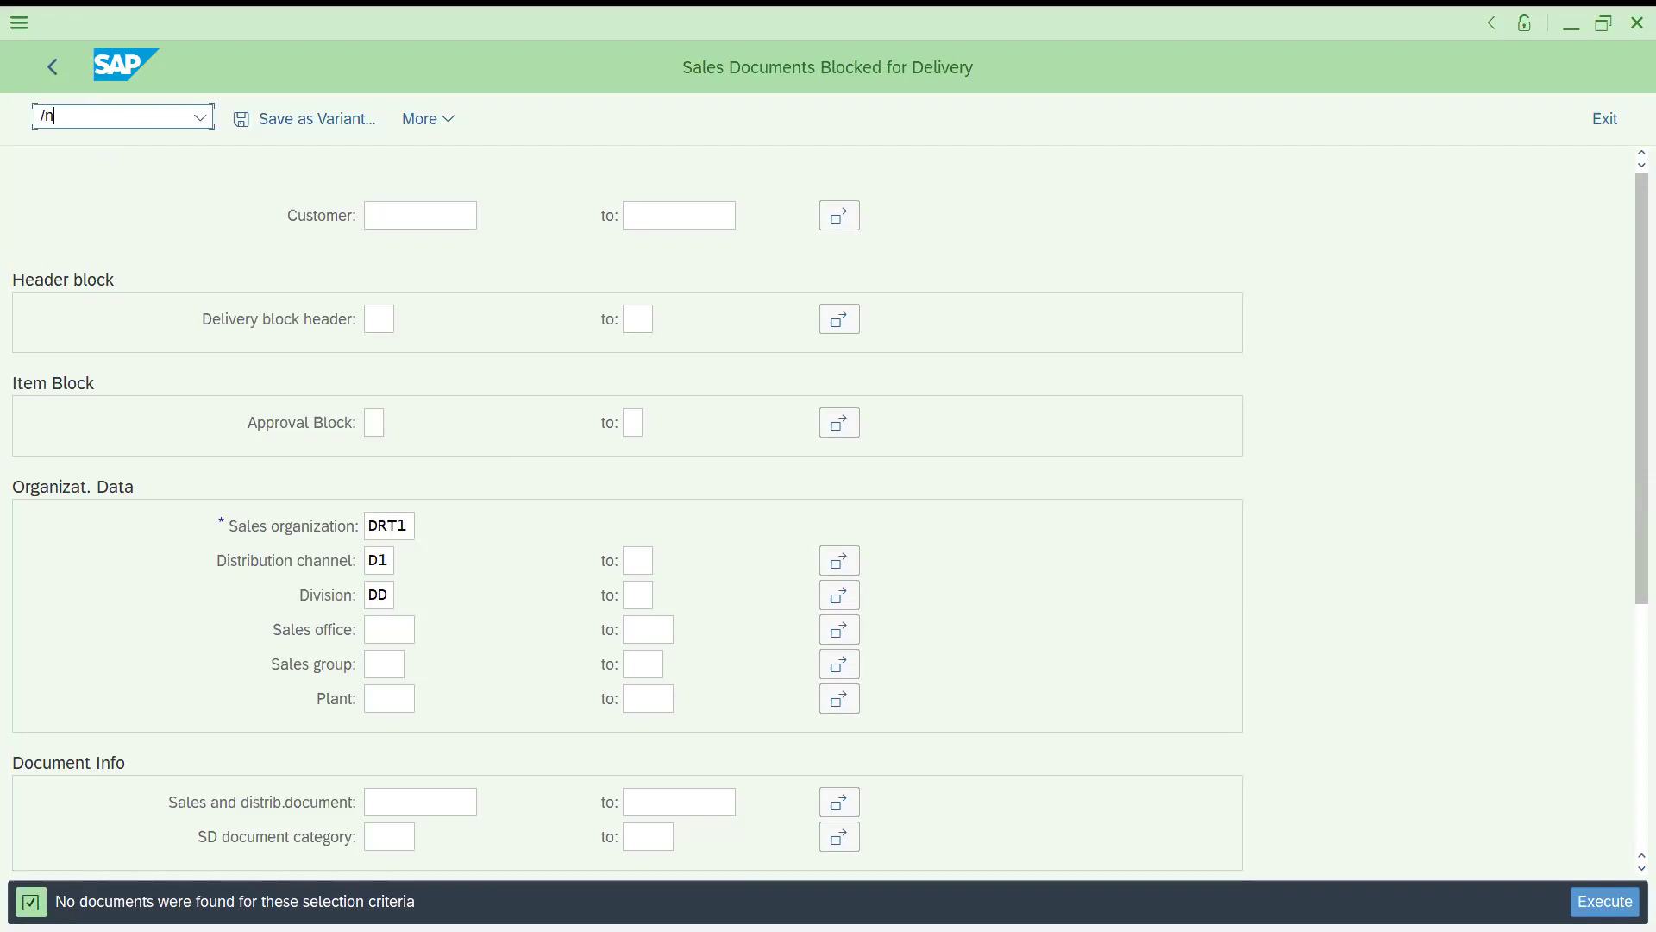
type("v23")
key("Return")
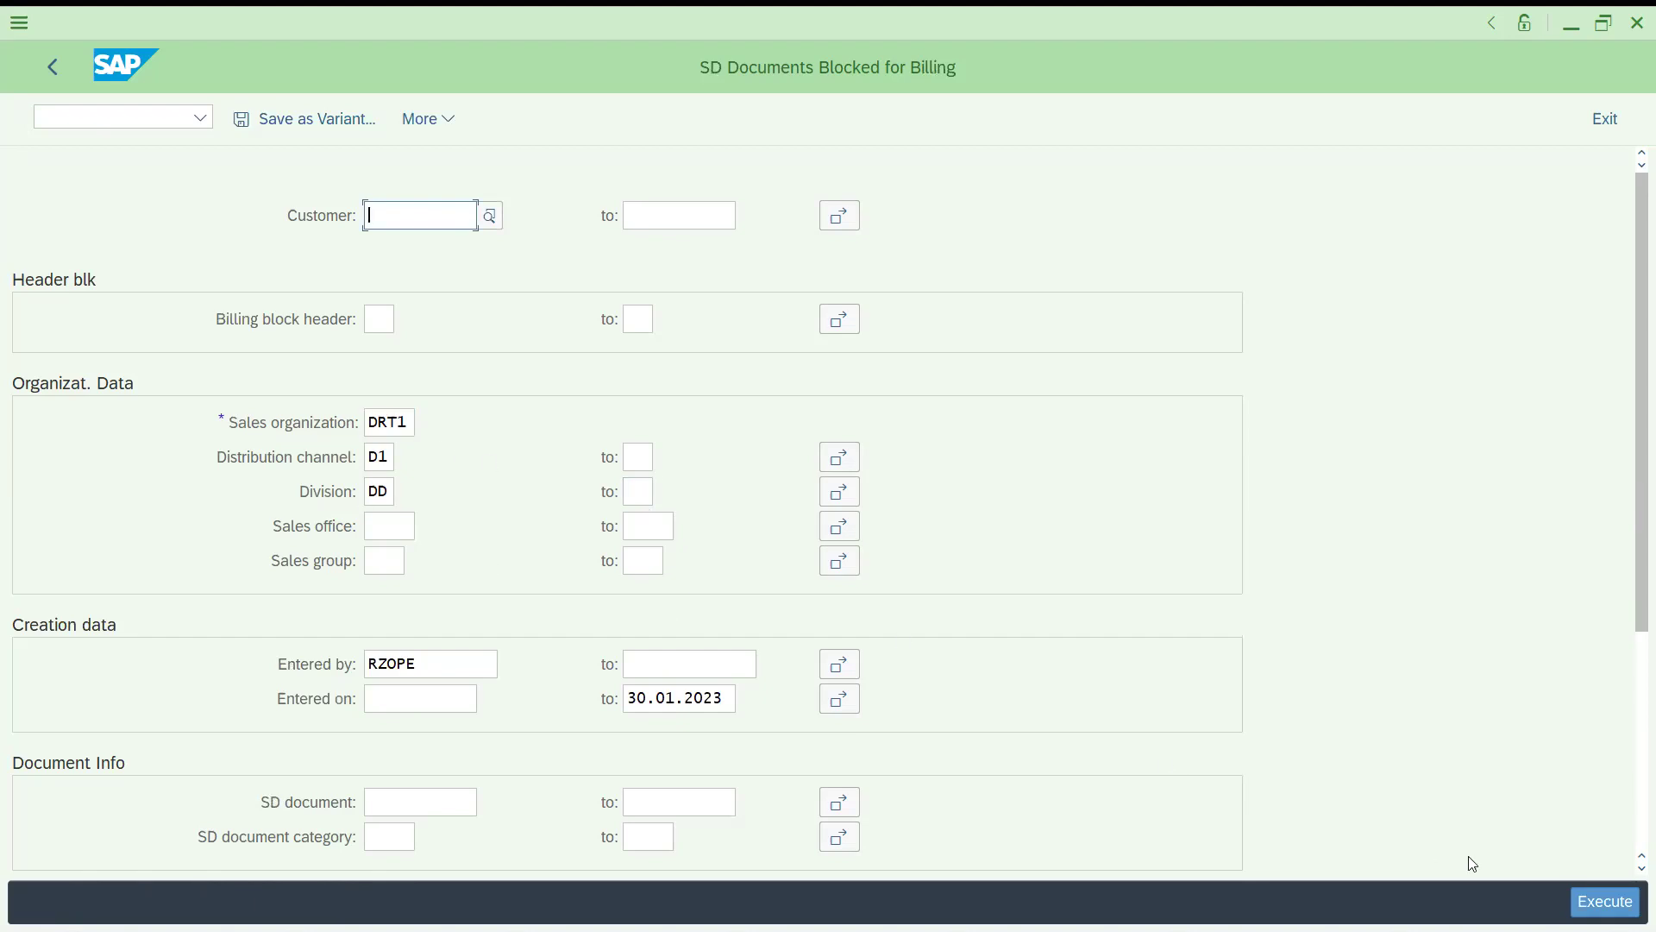
left_click(1605, 901)
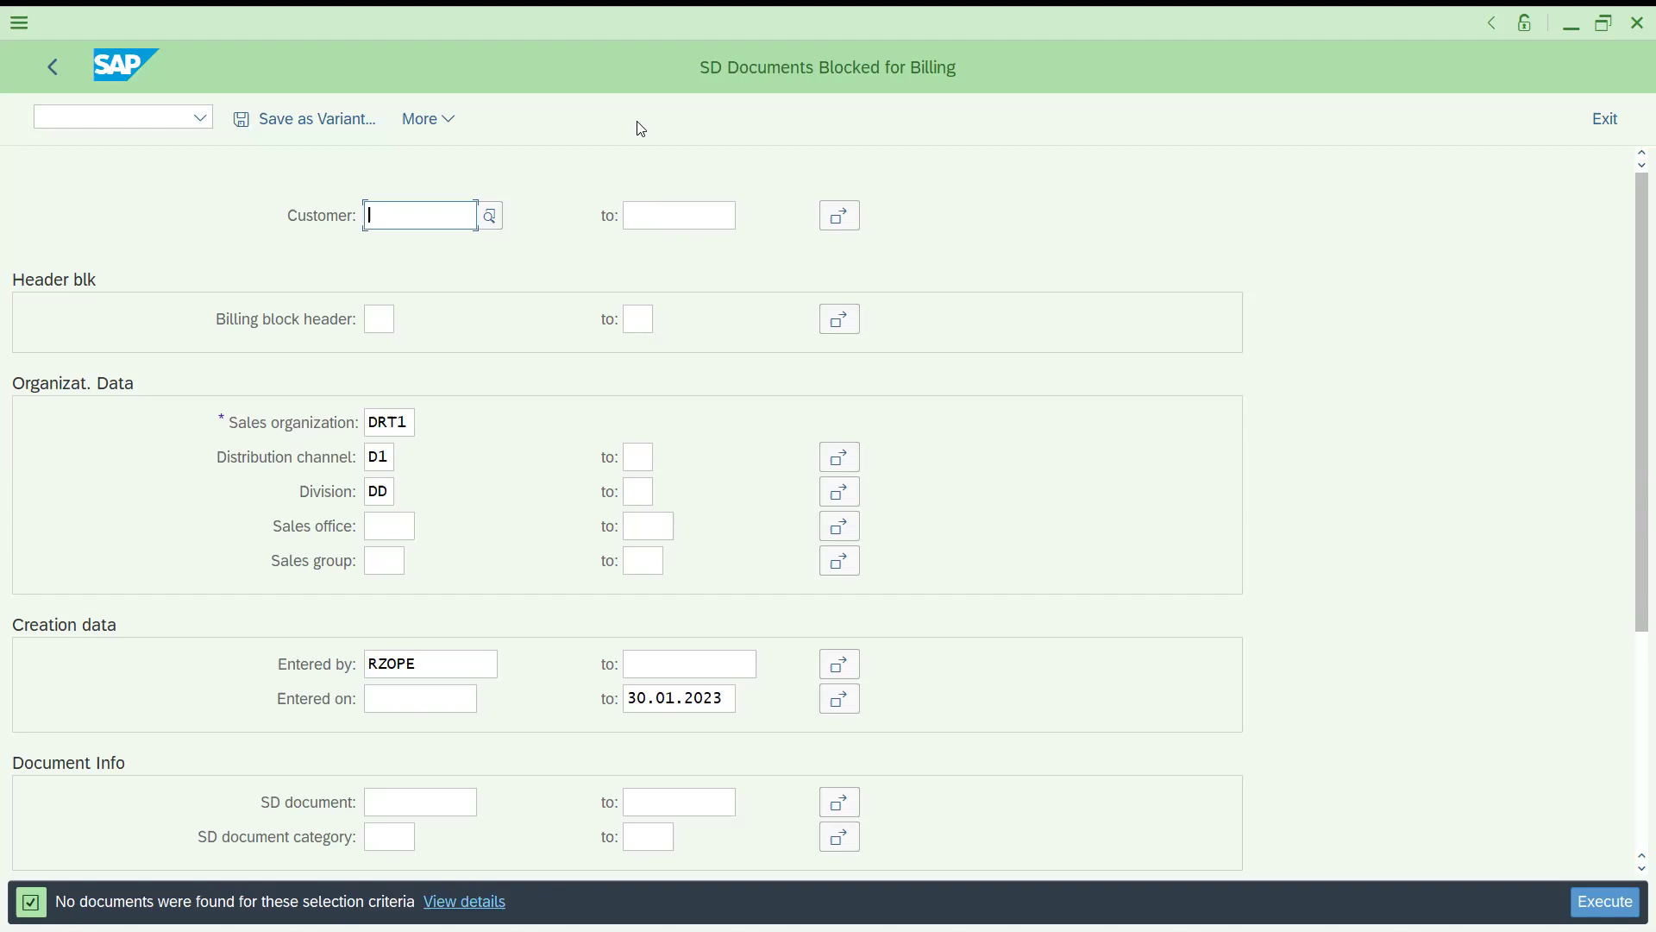
Run the blocked-for-delivery report via /nva14l; it also finds no documents.
left_click(109, 120)
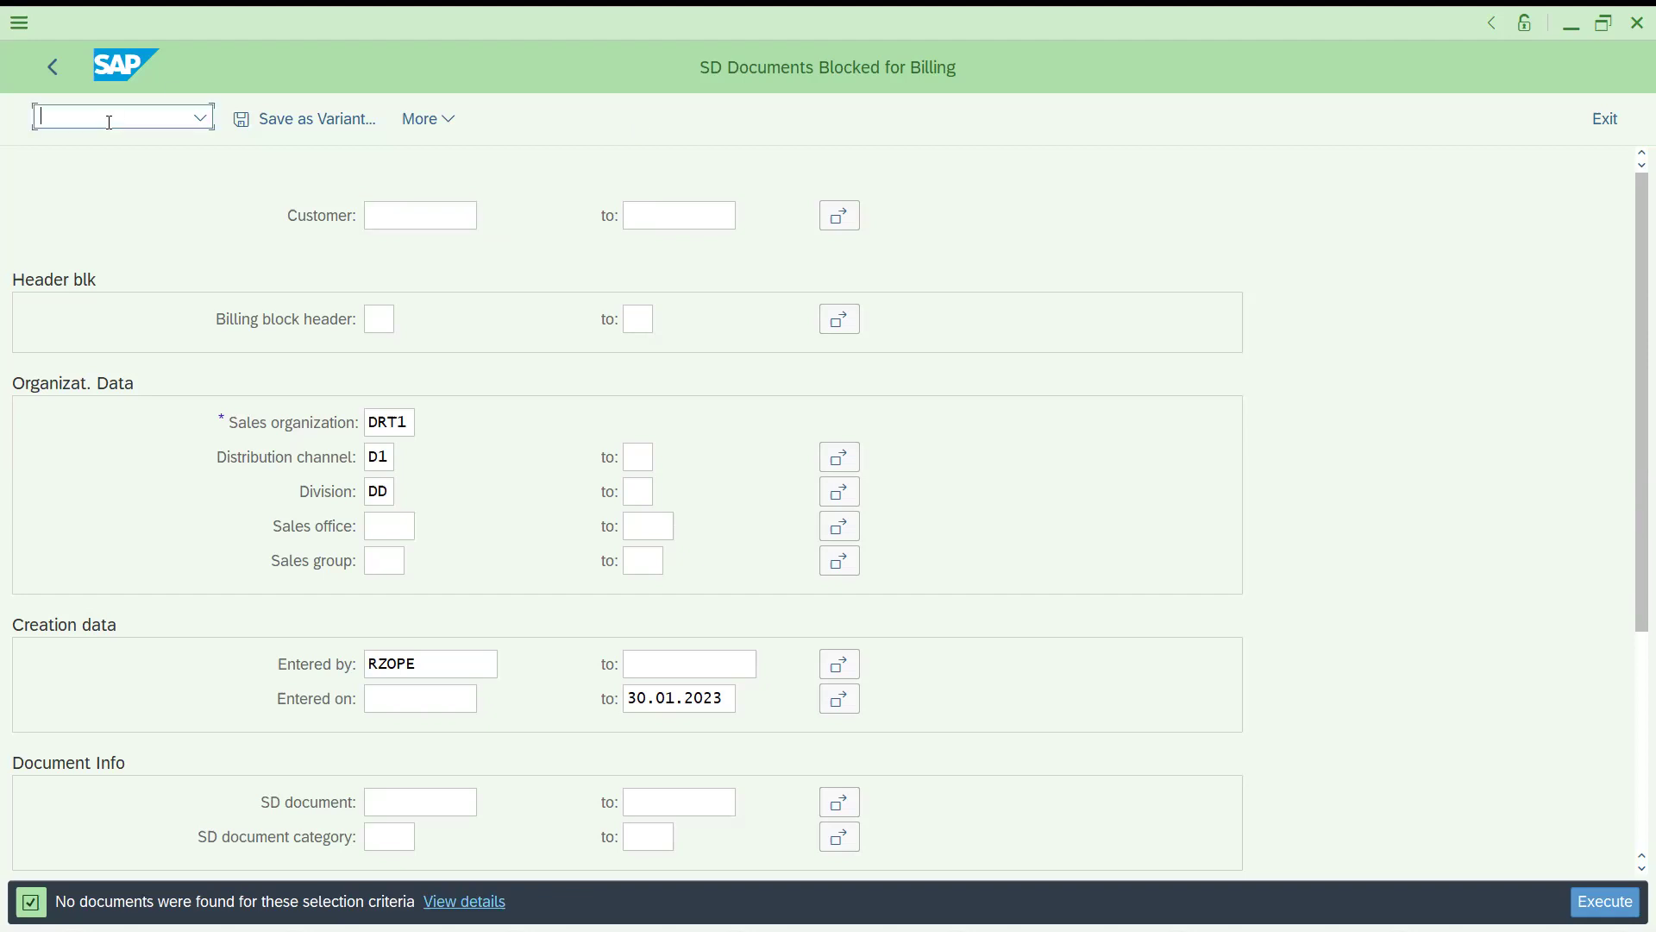
type("/nva14l")
key("Return")
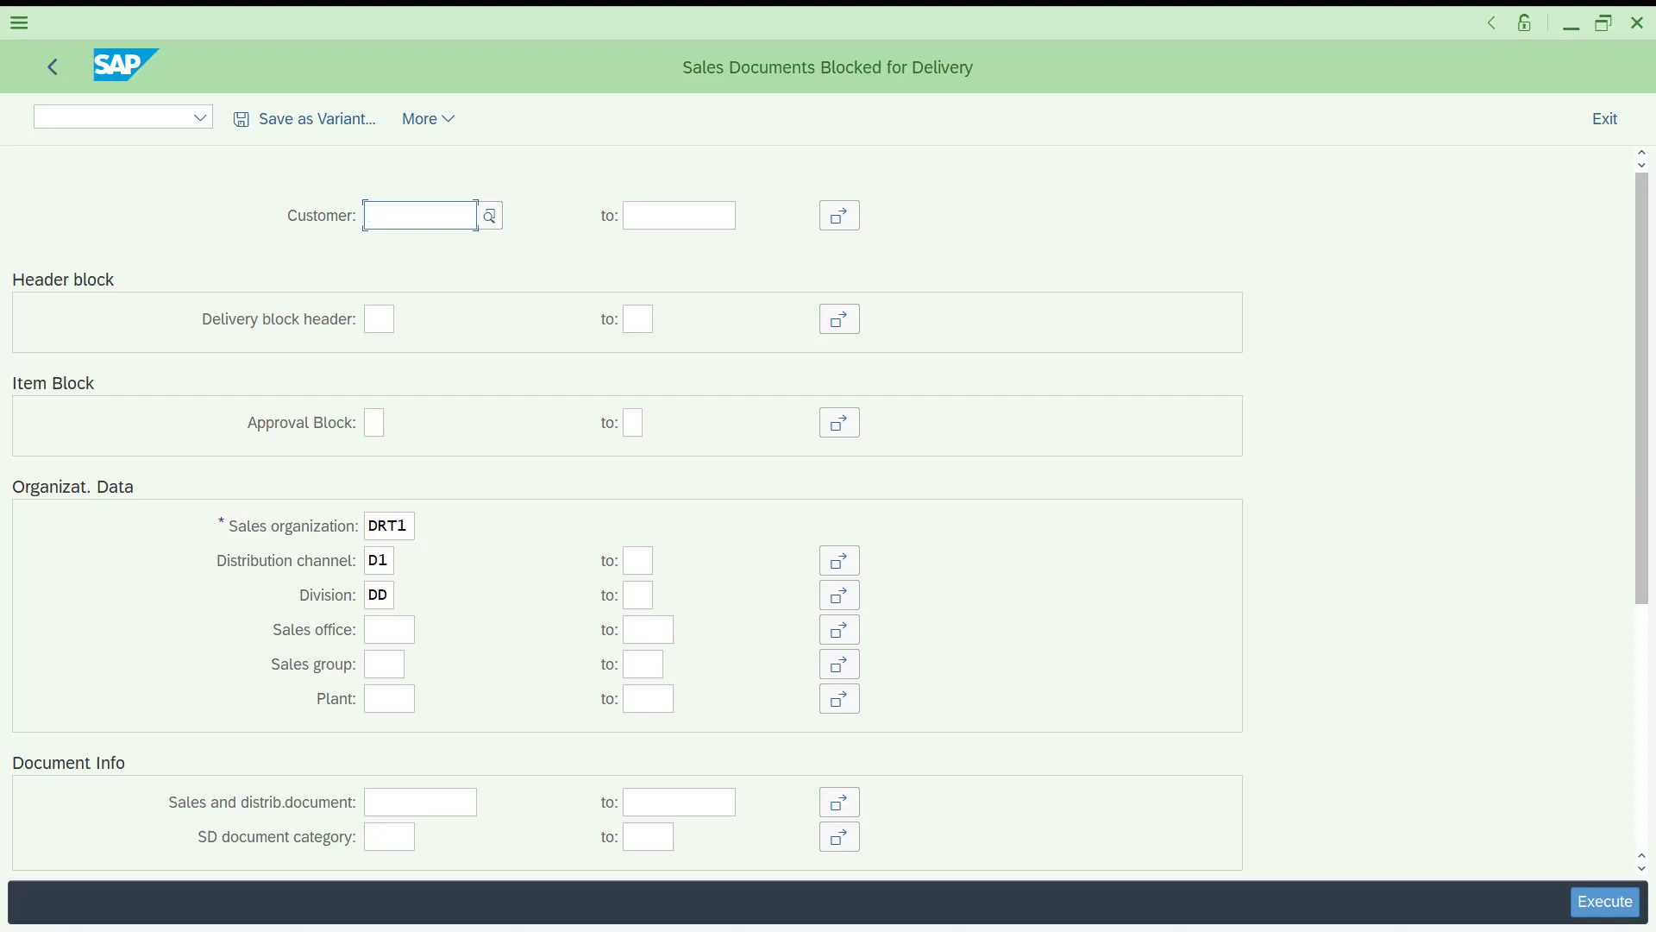
left_click(1605, 902)
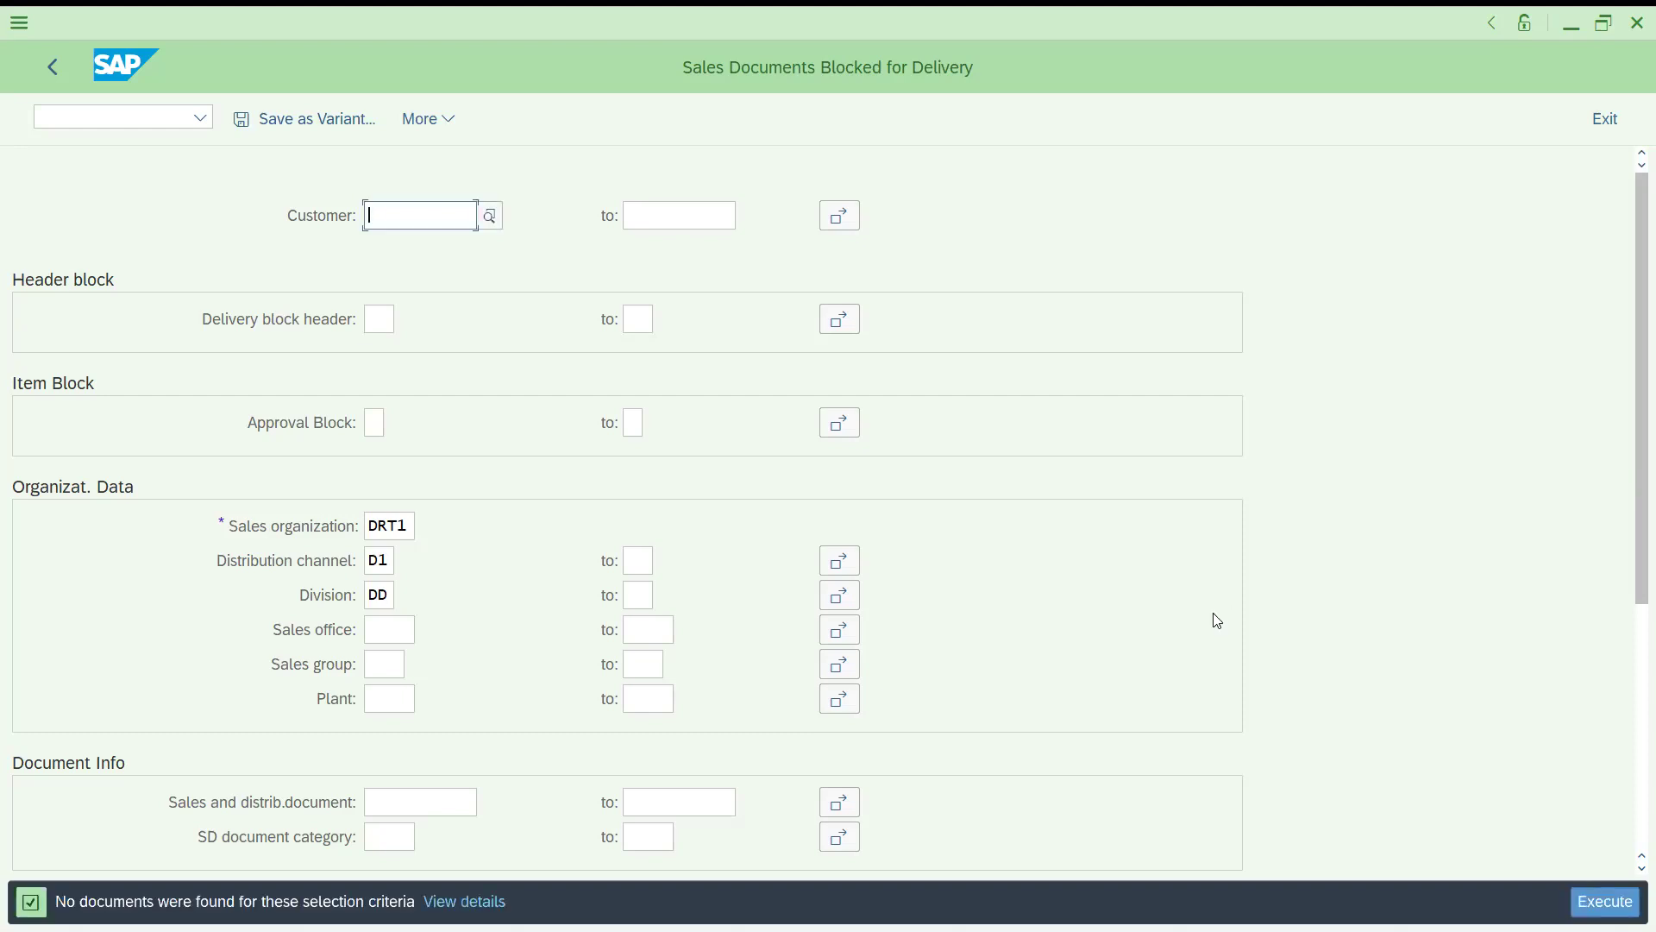
left_click(122, 118)
Start a credit sales order for sold-to IT103, reference 'test delivery block', with delivery block 04 Export papers missng.
type("/nva14l")
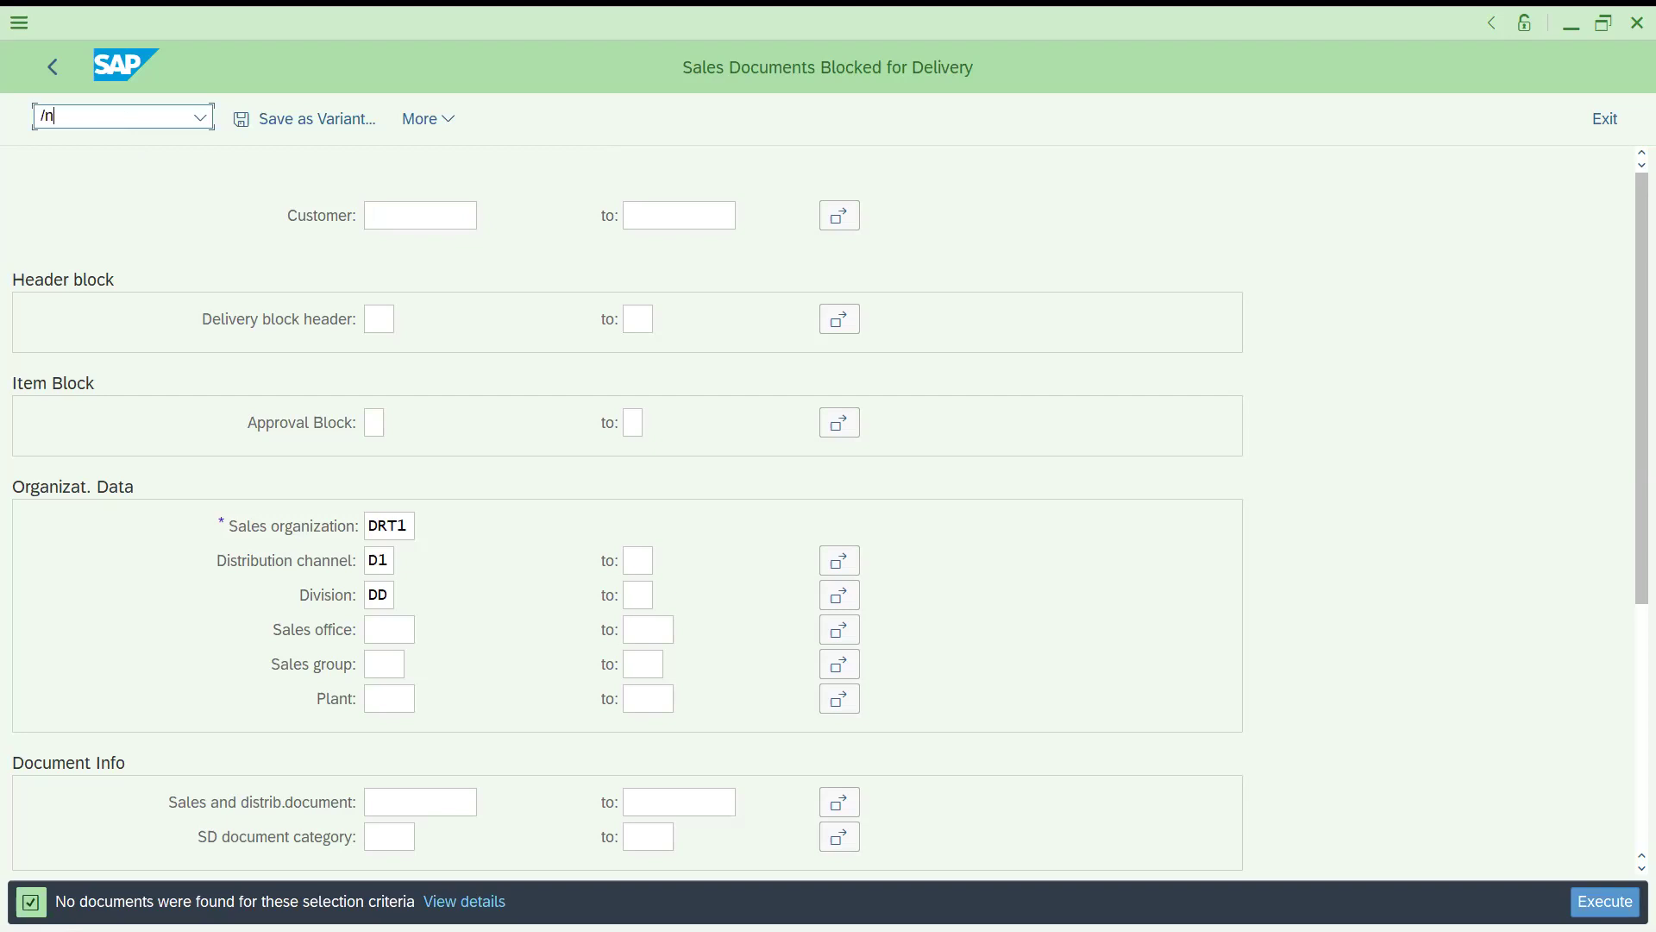
key("Return")
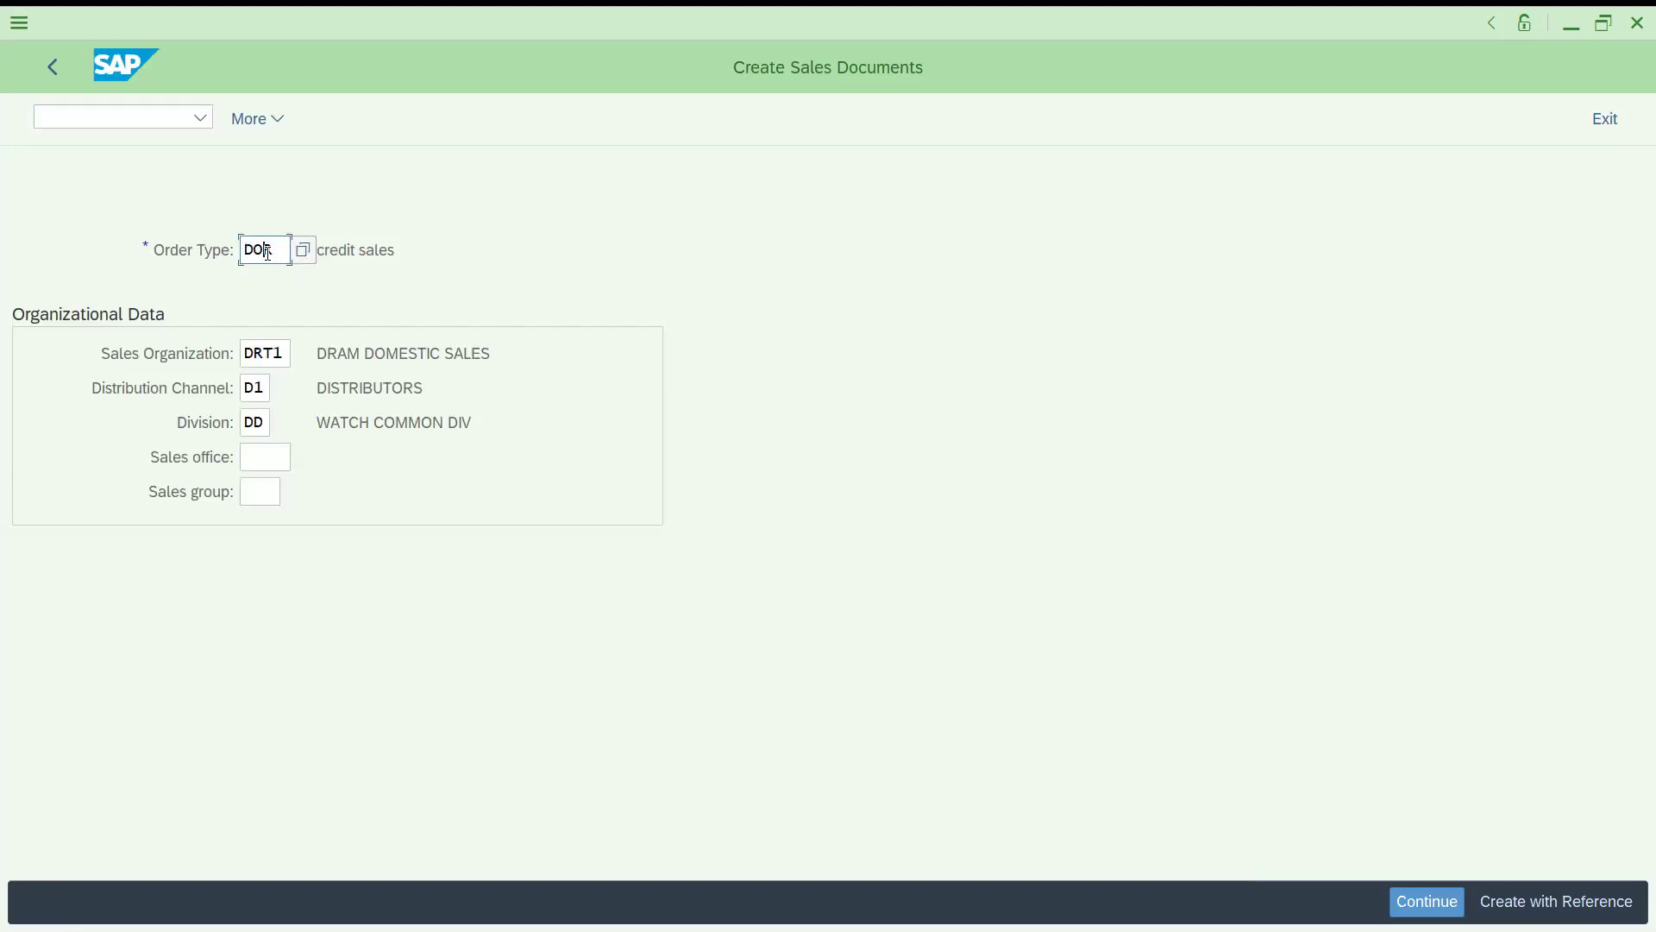
key("Return")
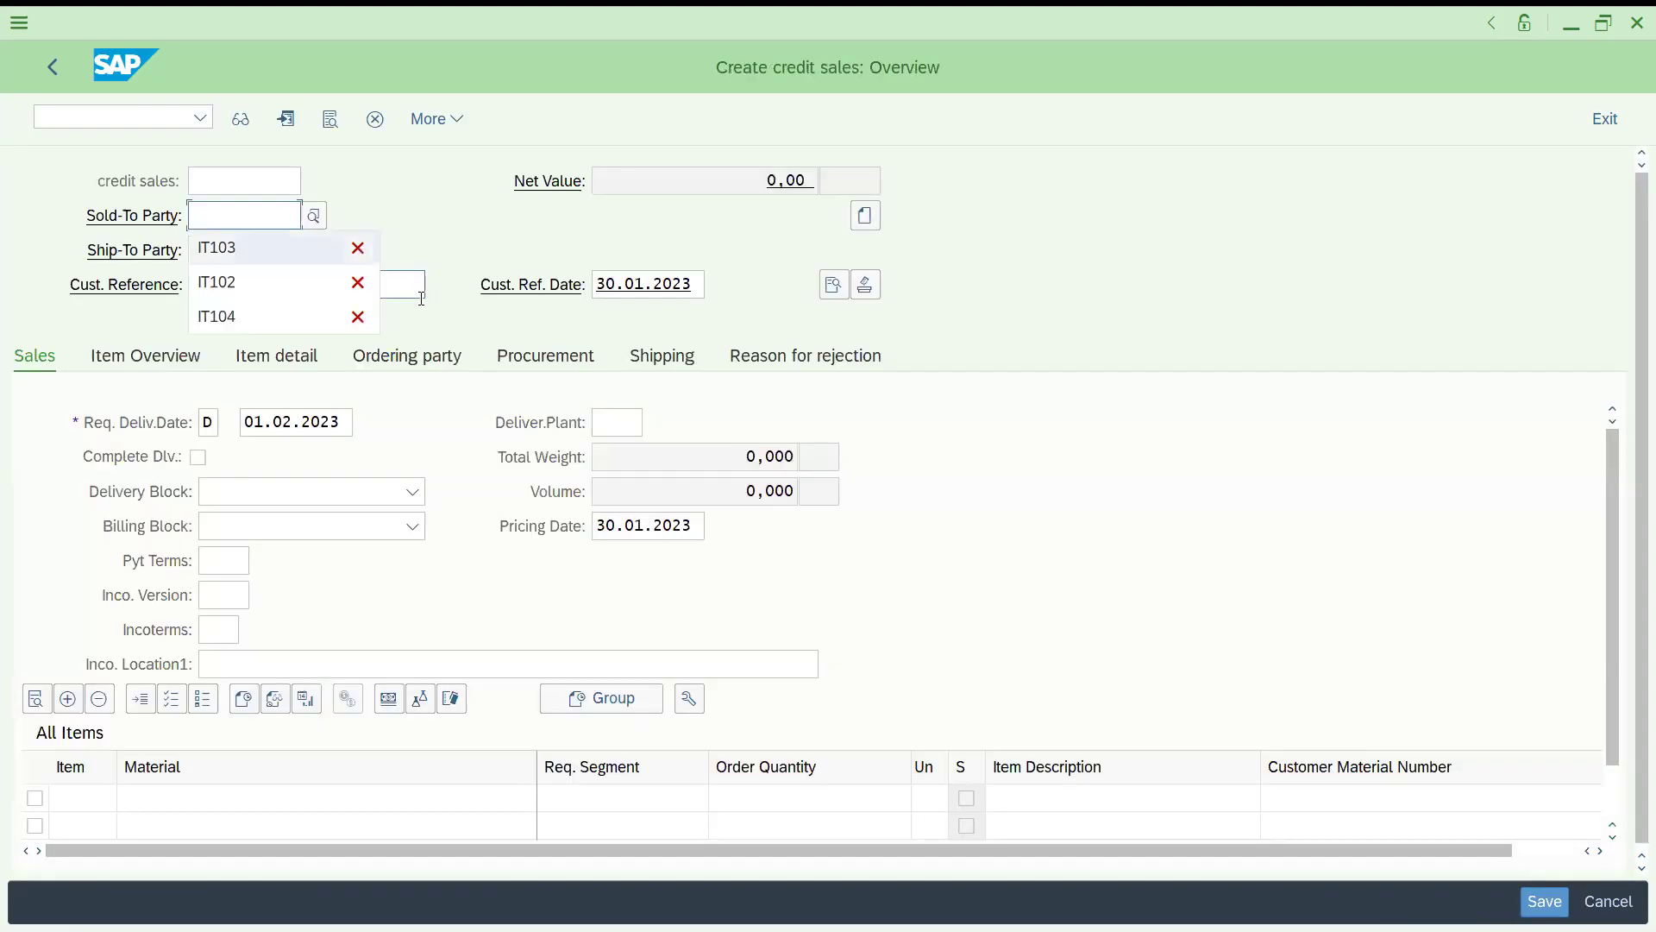
key("Return")
key("Return")
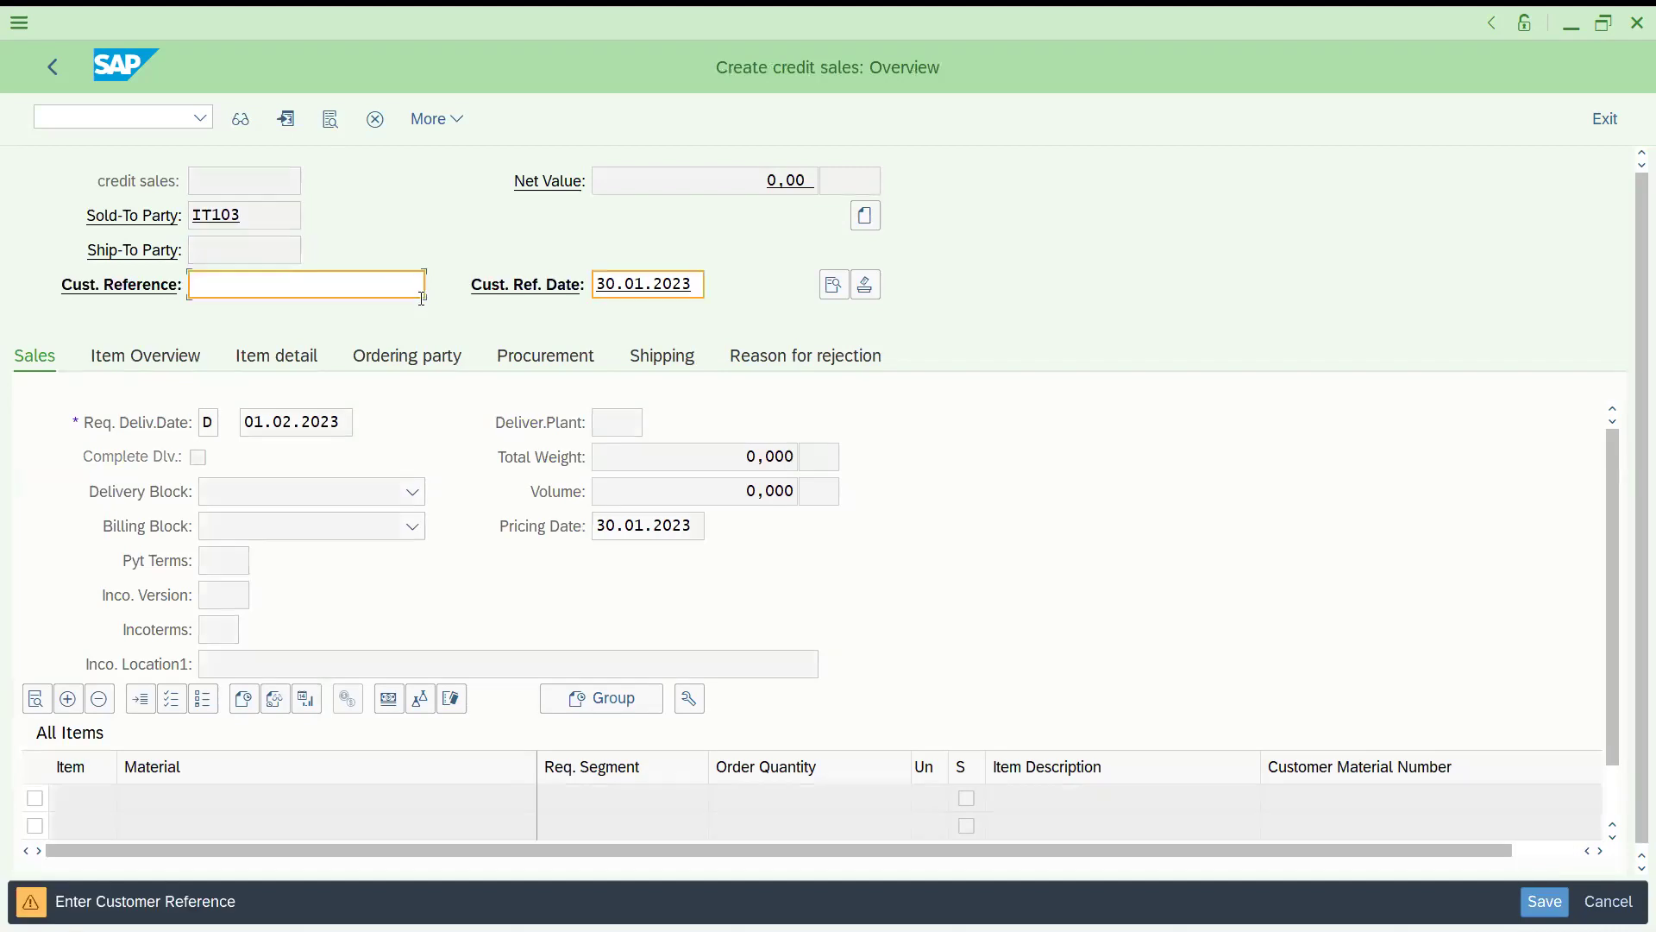
type("test")
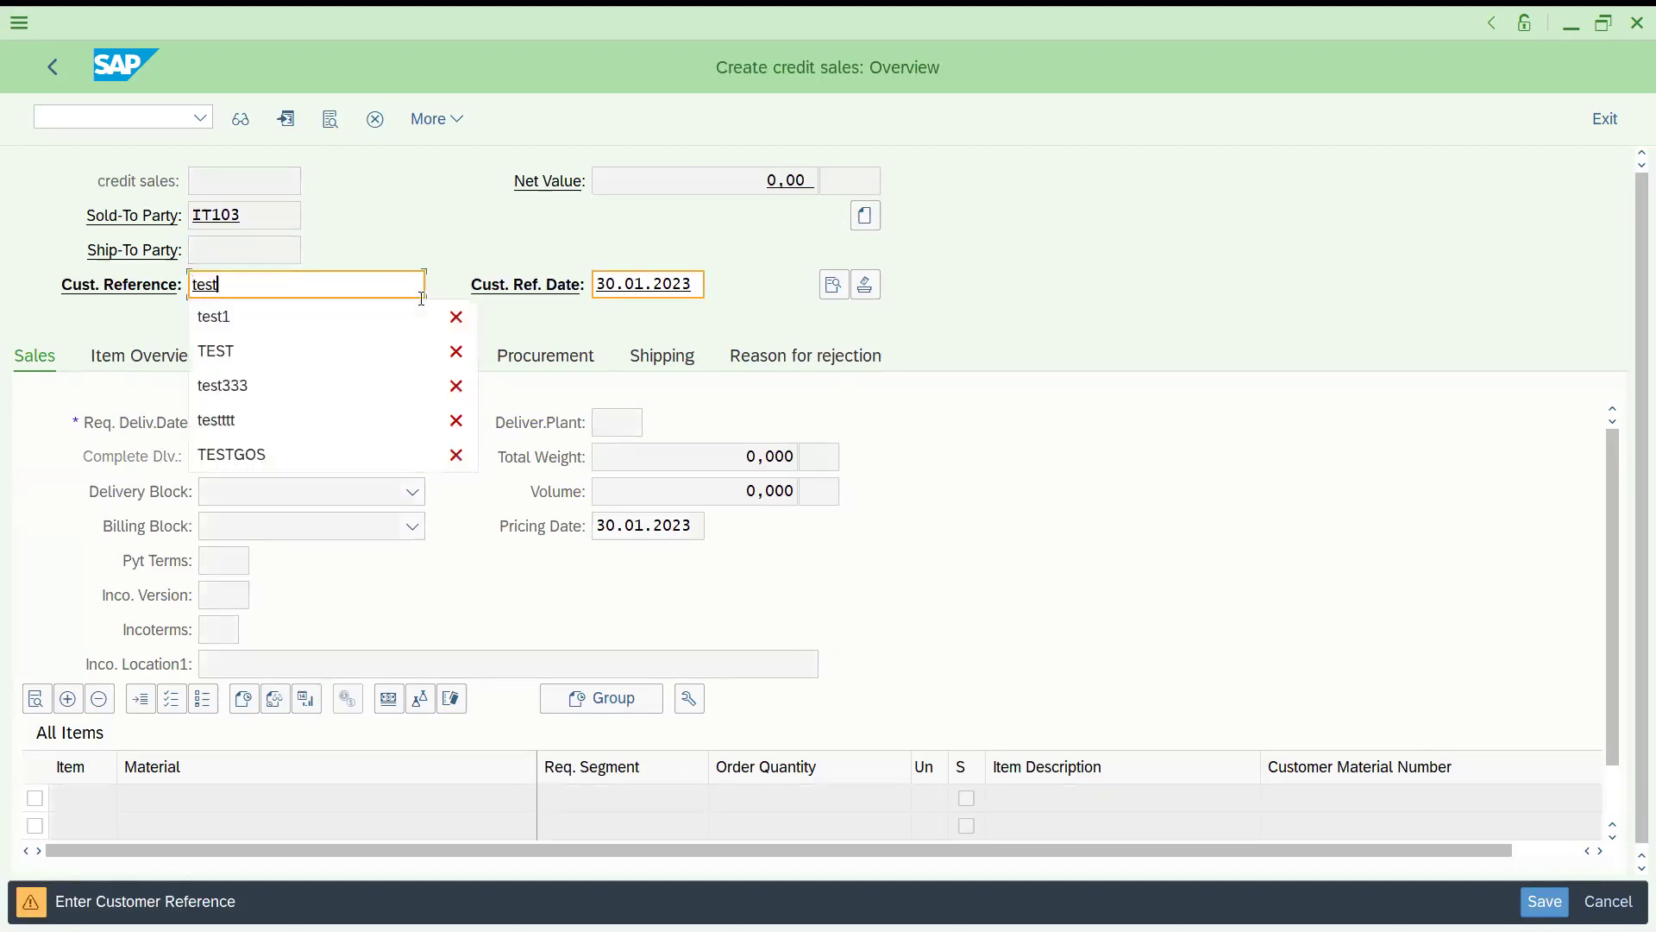
type(" delivery block")
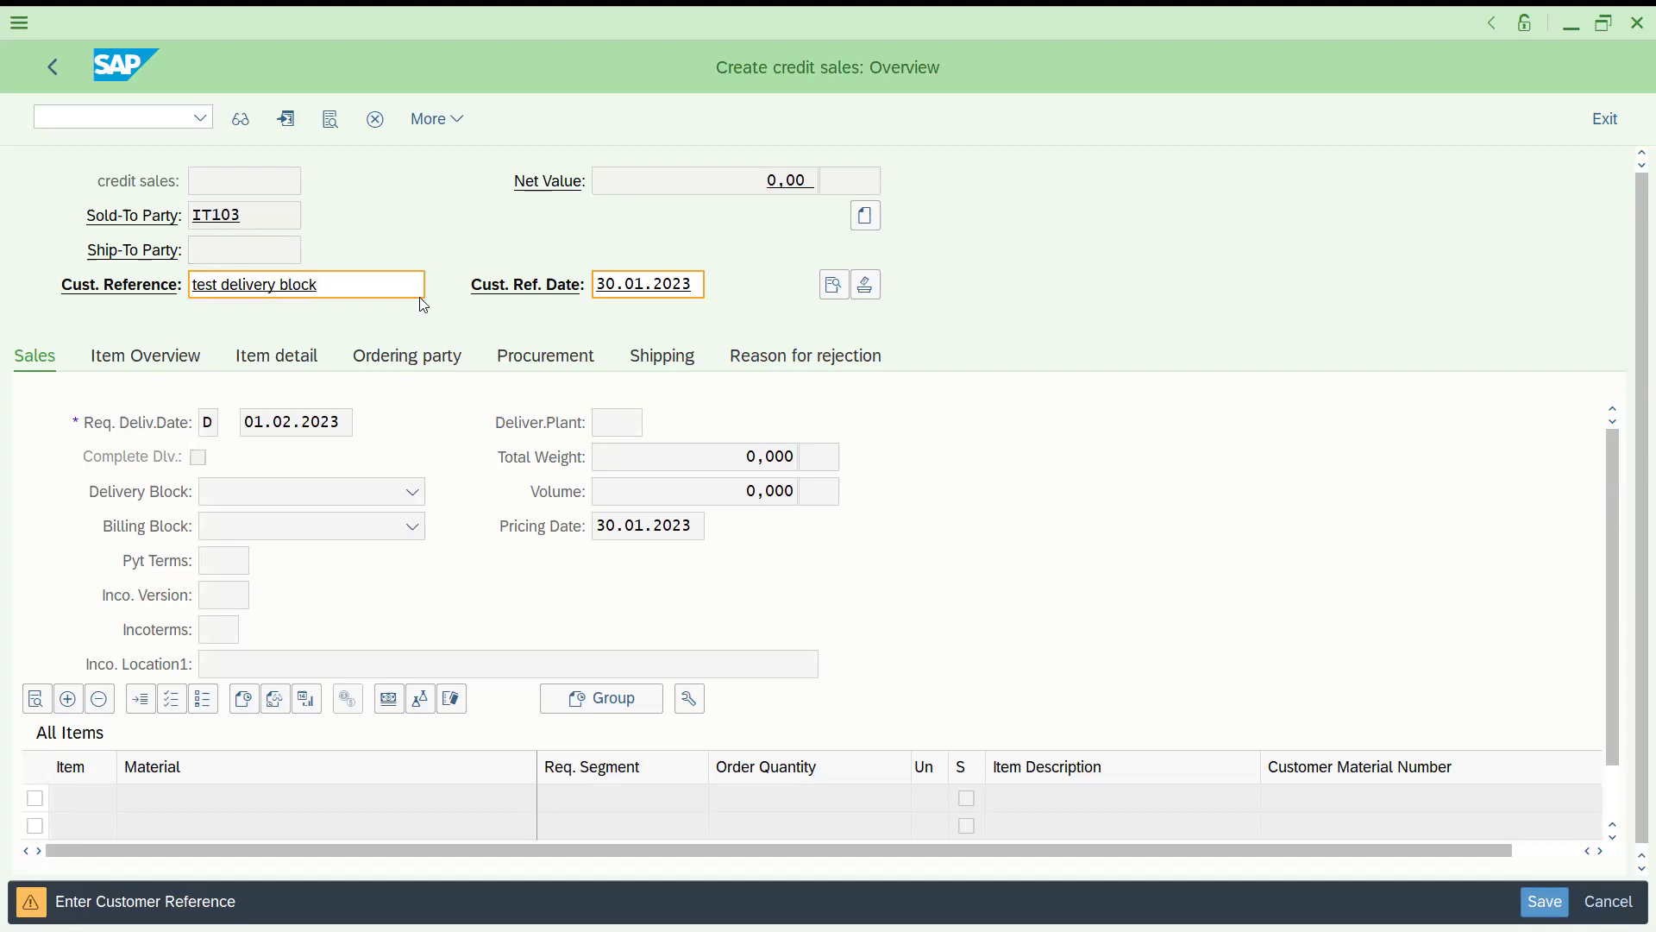
key("Return")
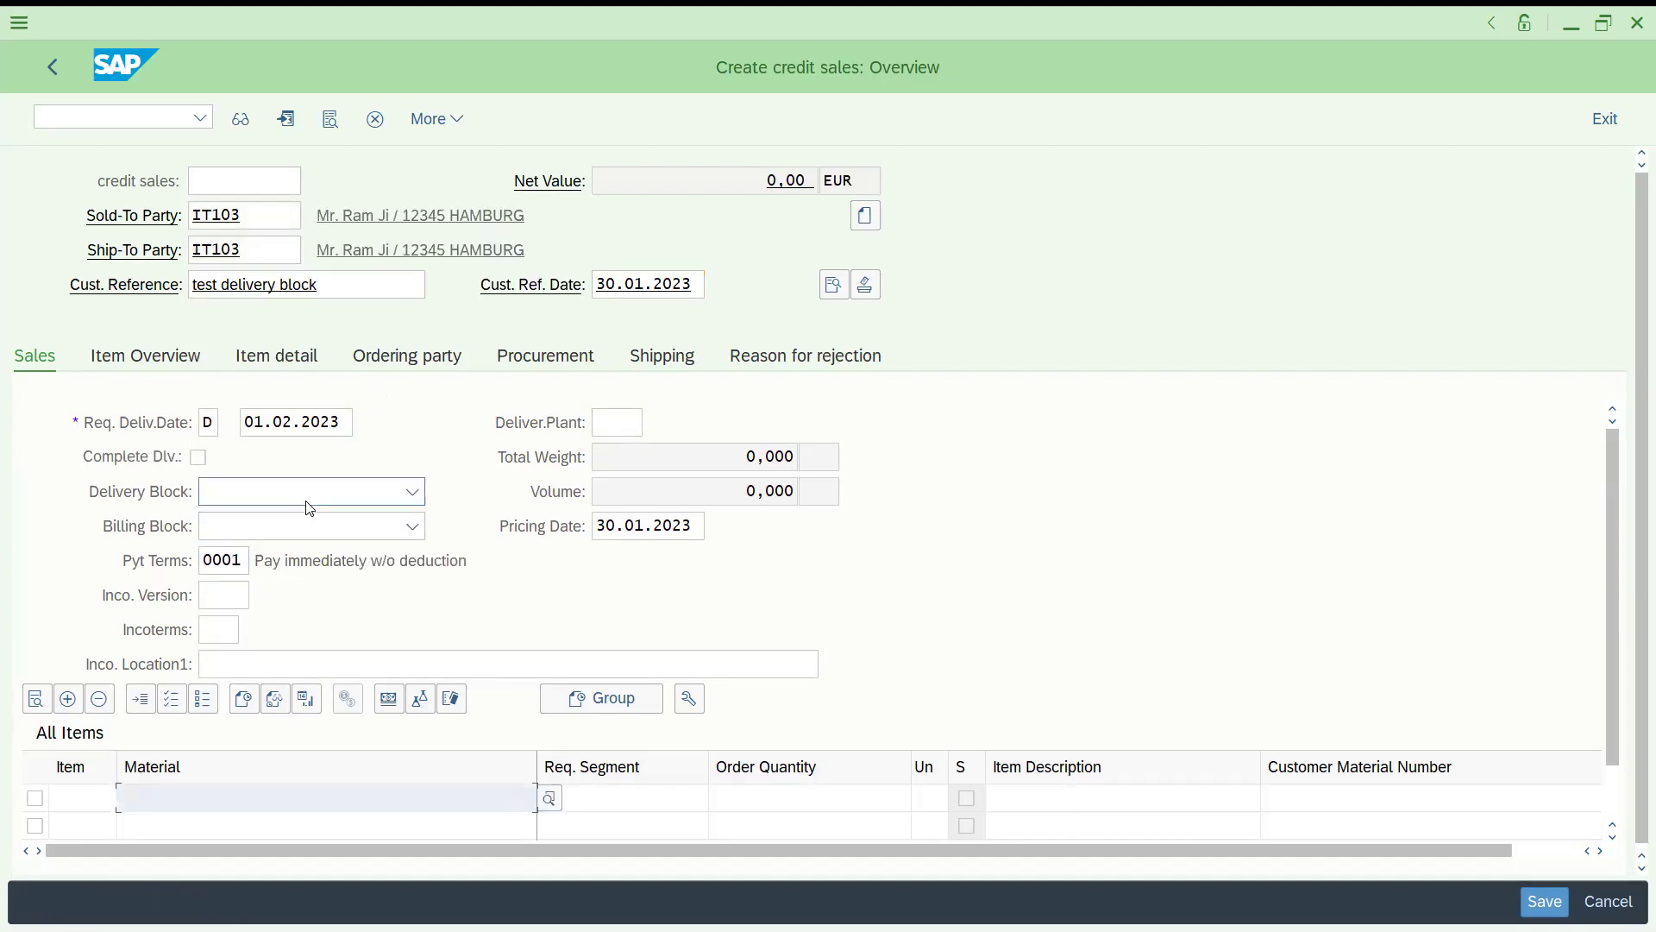
left_click(307, 493)
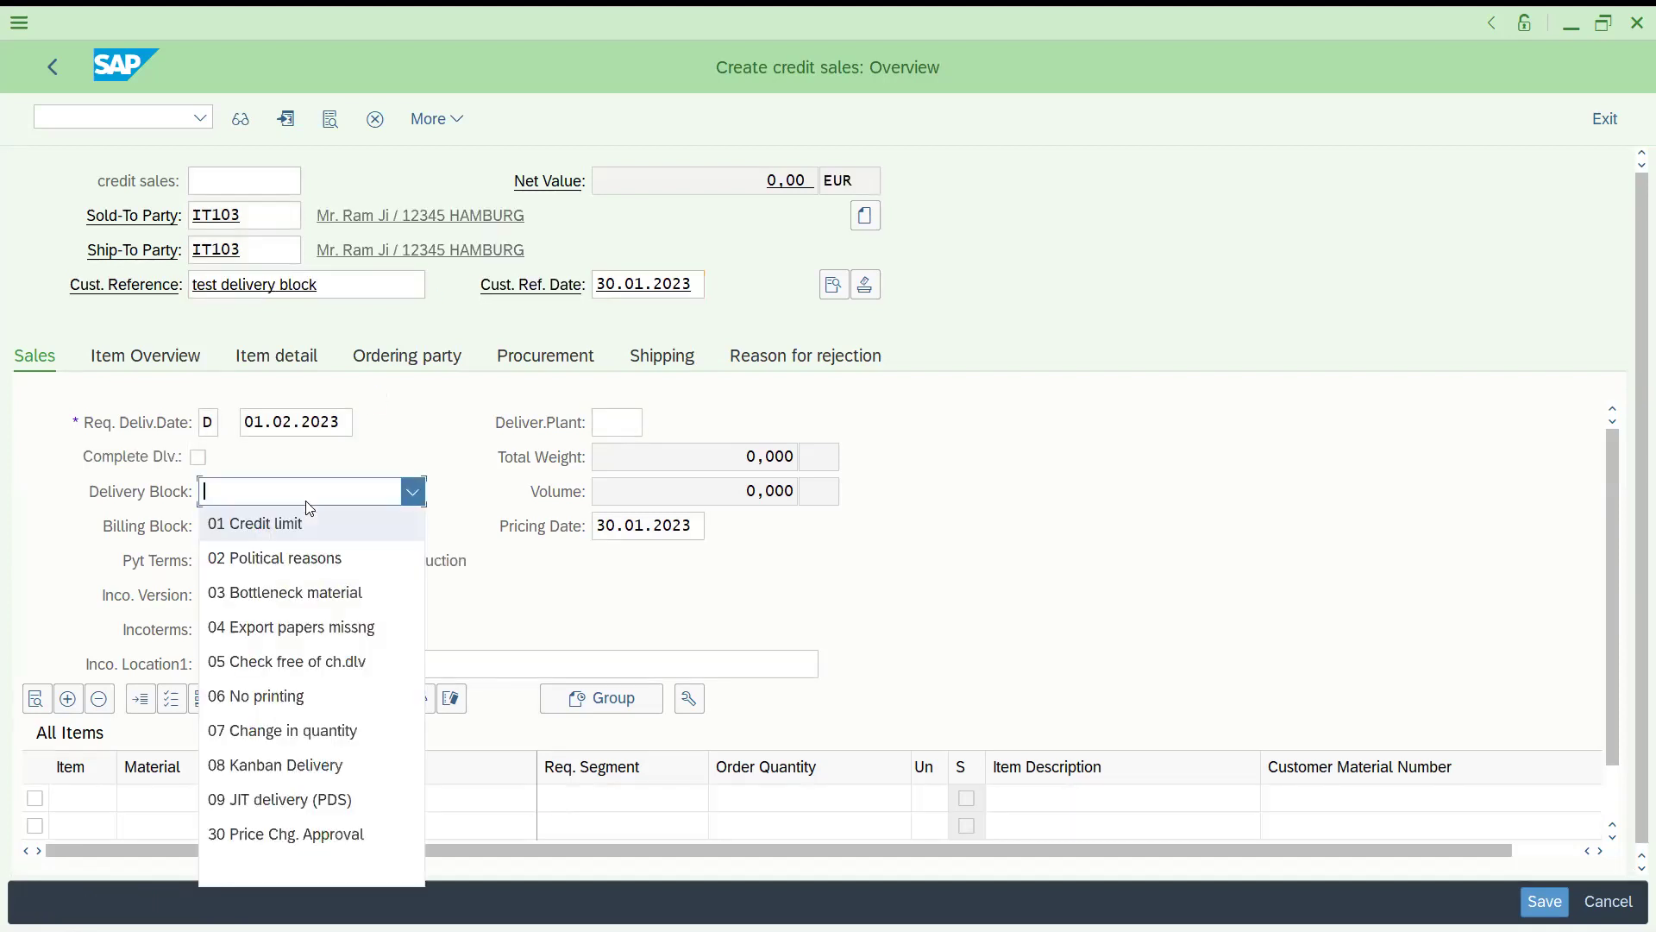
left_click(287, 642)
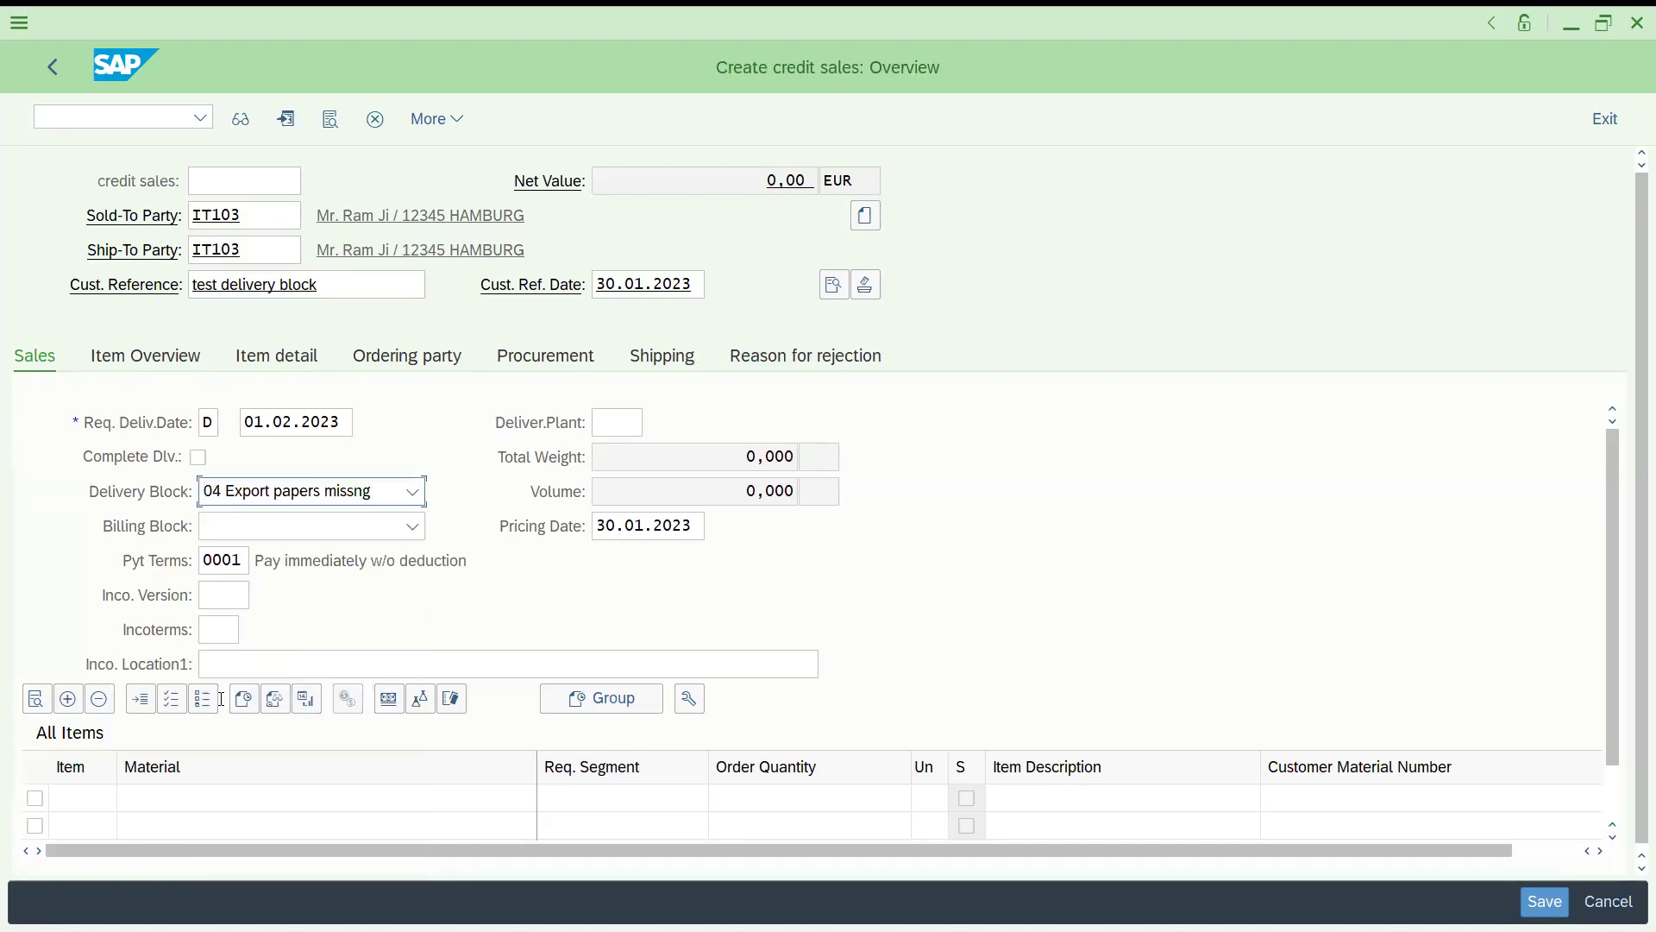
Add material 113 with quantity 1 as an item, giving 100,00 EUR.
left_click(188, 796)
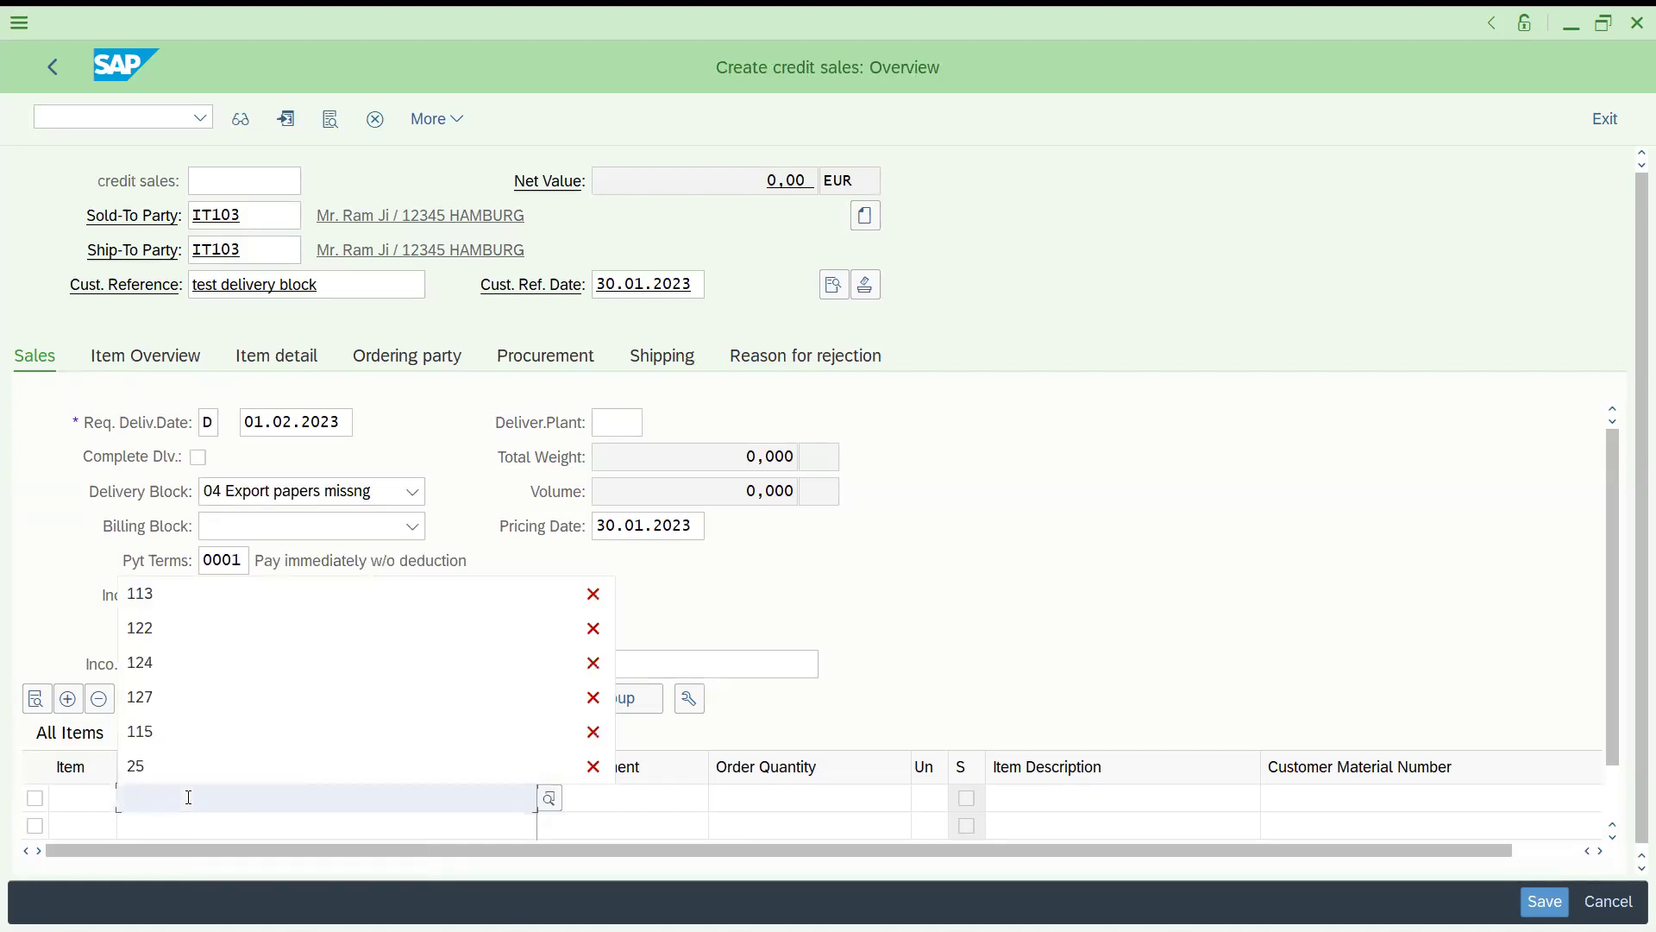
key("Down")
key("Return")
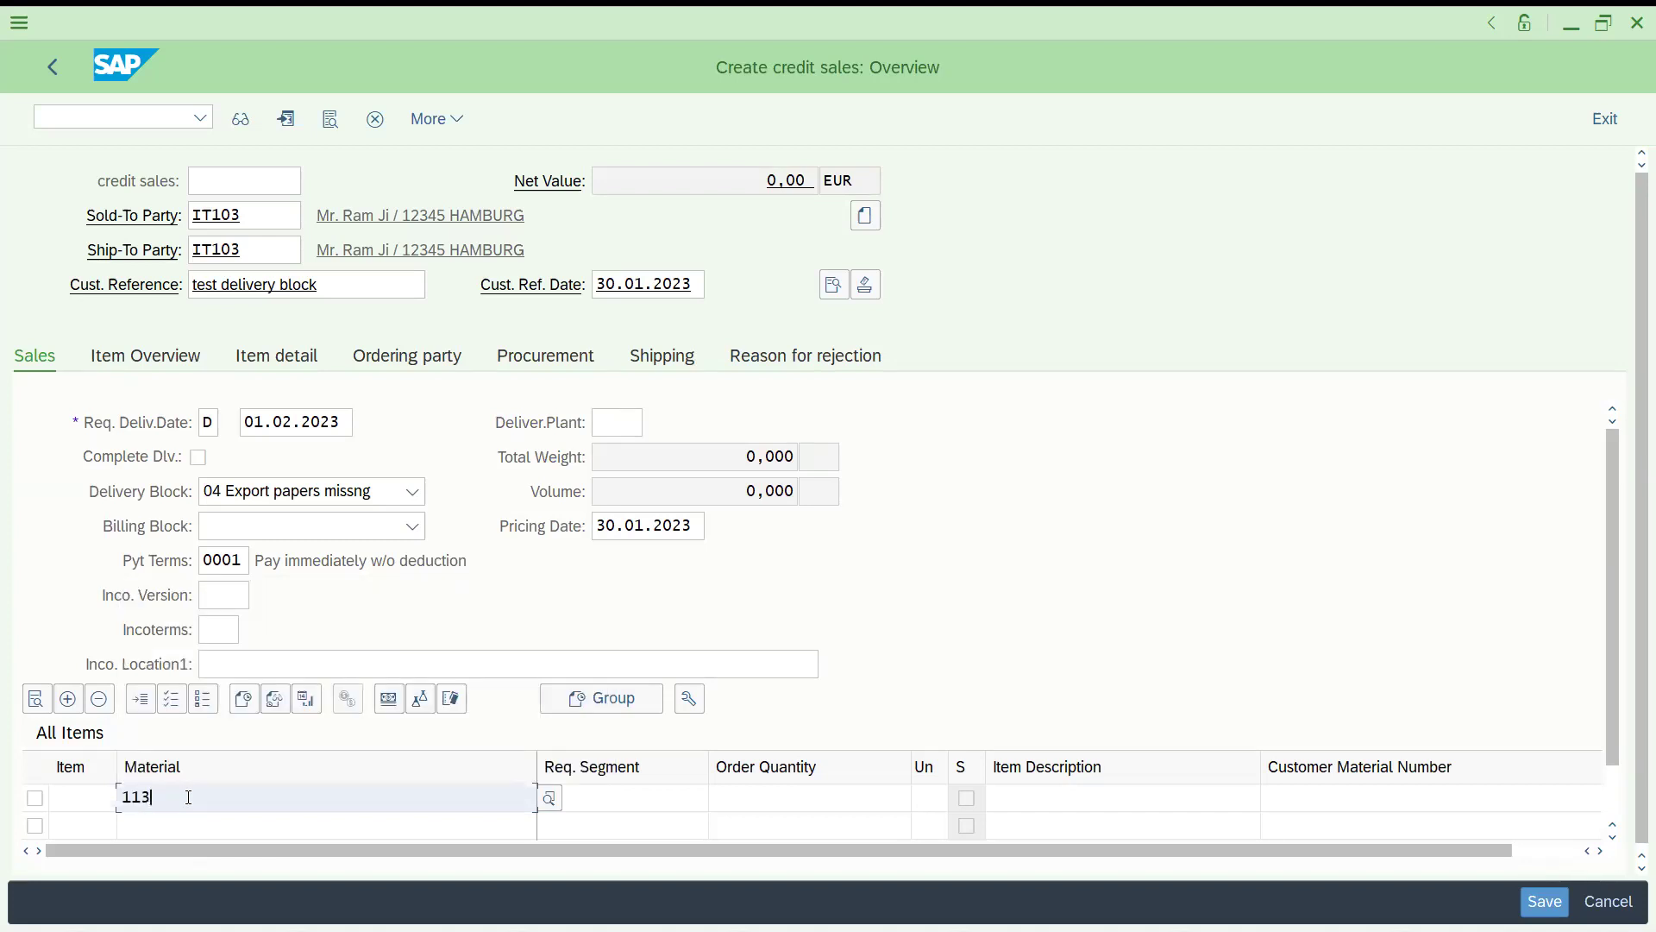
key("Tab")
key("Tab")
type("1")
key("Return")
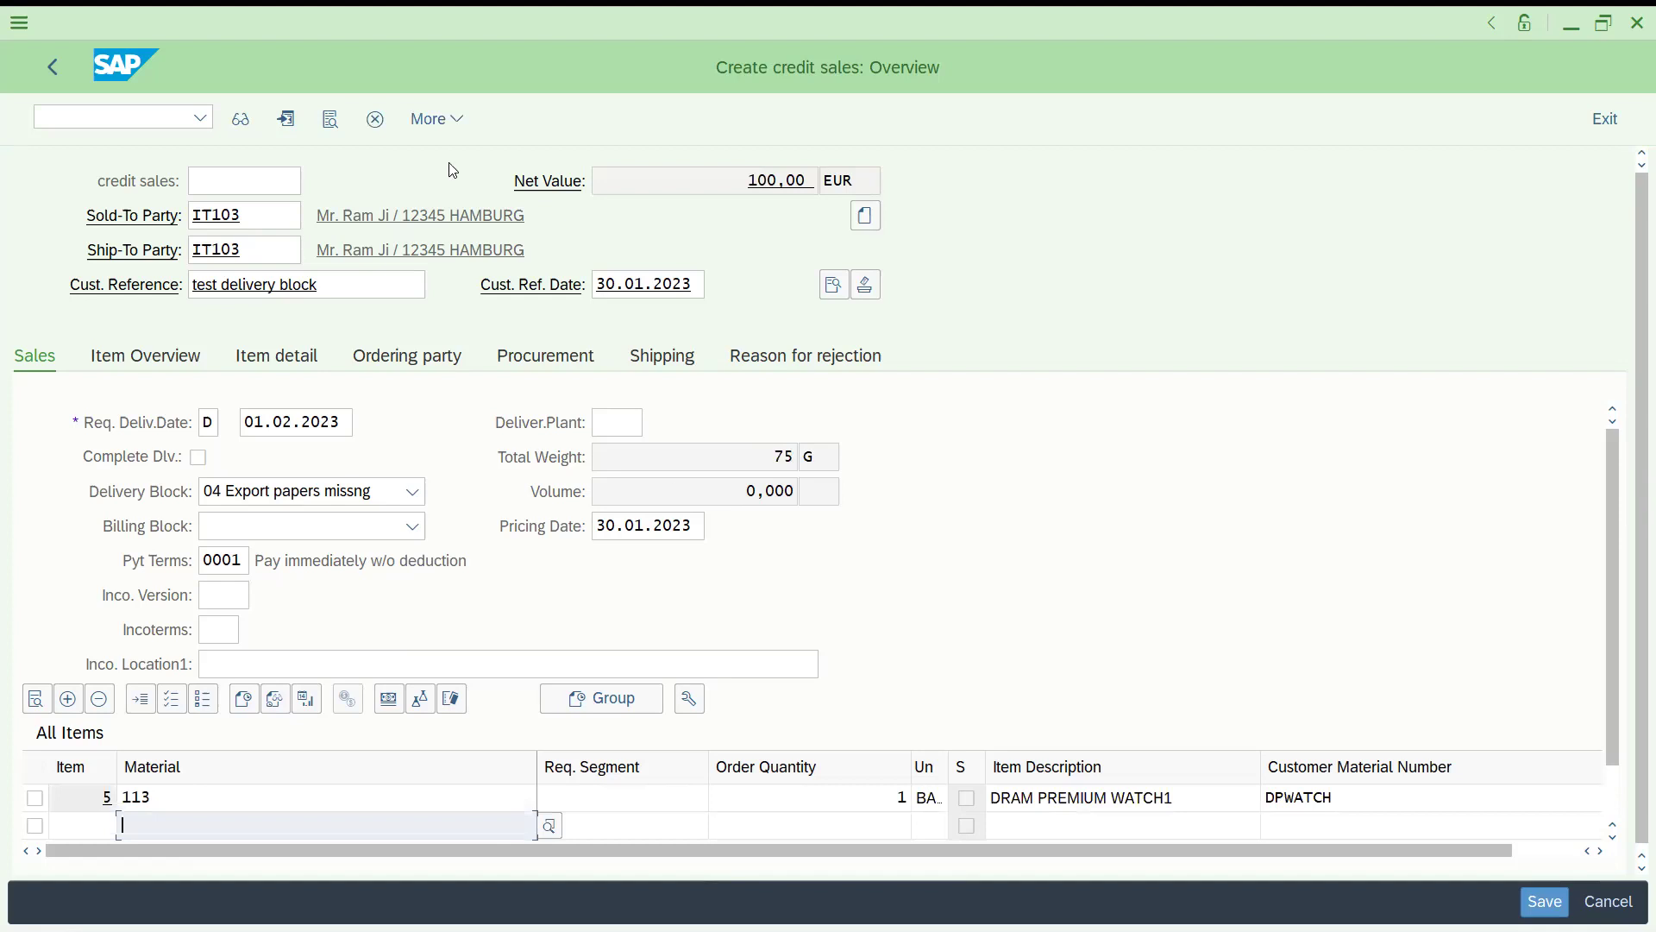
From the incompletion log, enter Incoterms FOB with location Hamburg and return to the overview.
left_click(426, 122)
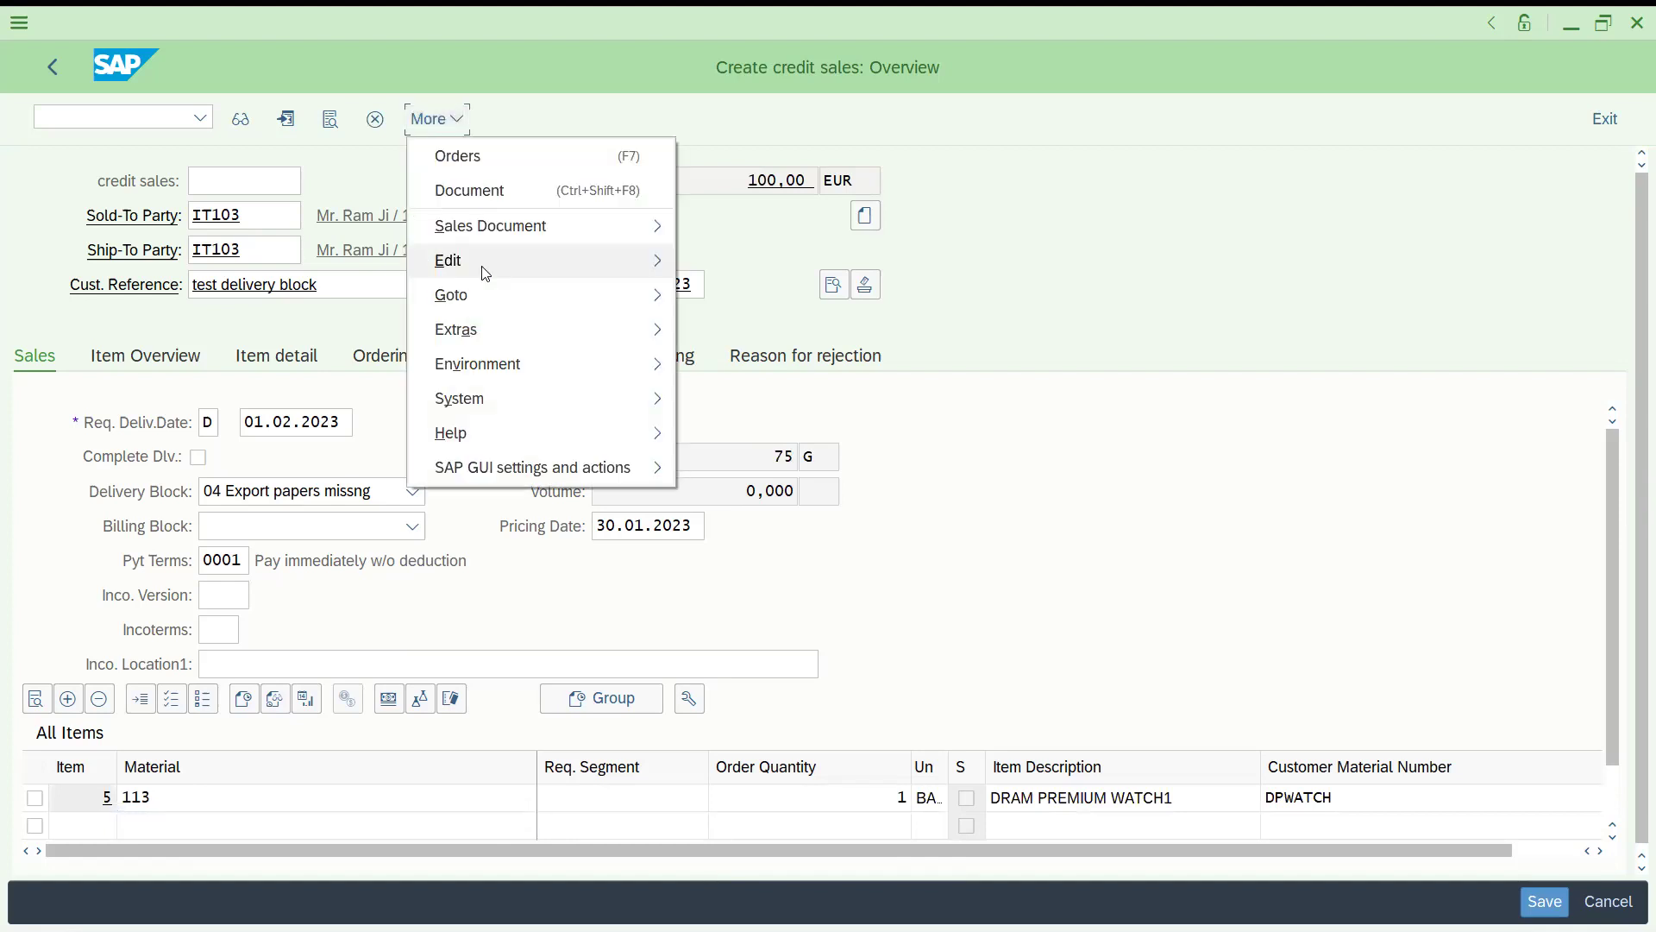
mouse_move(486, 273)
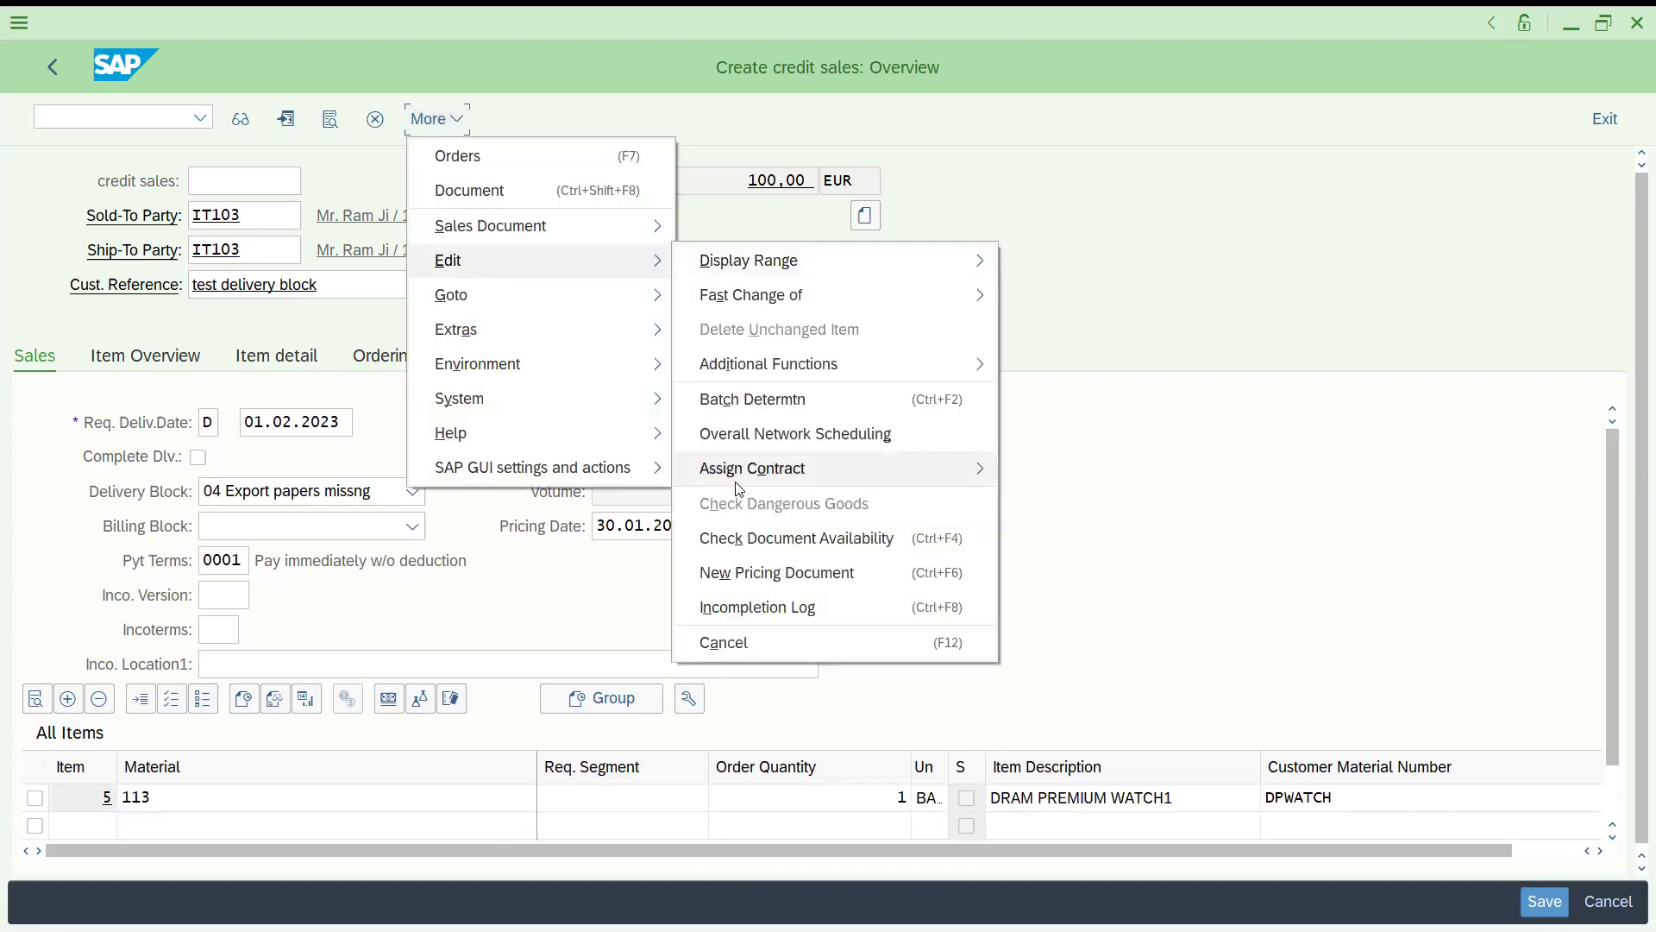
left_click(738, 608)
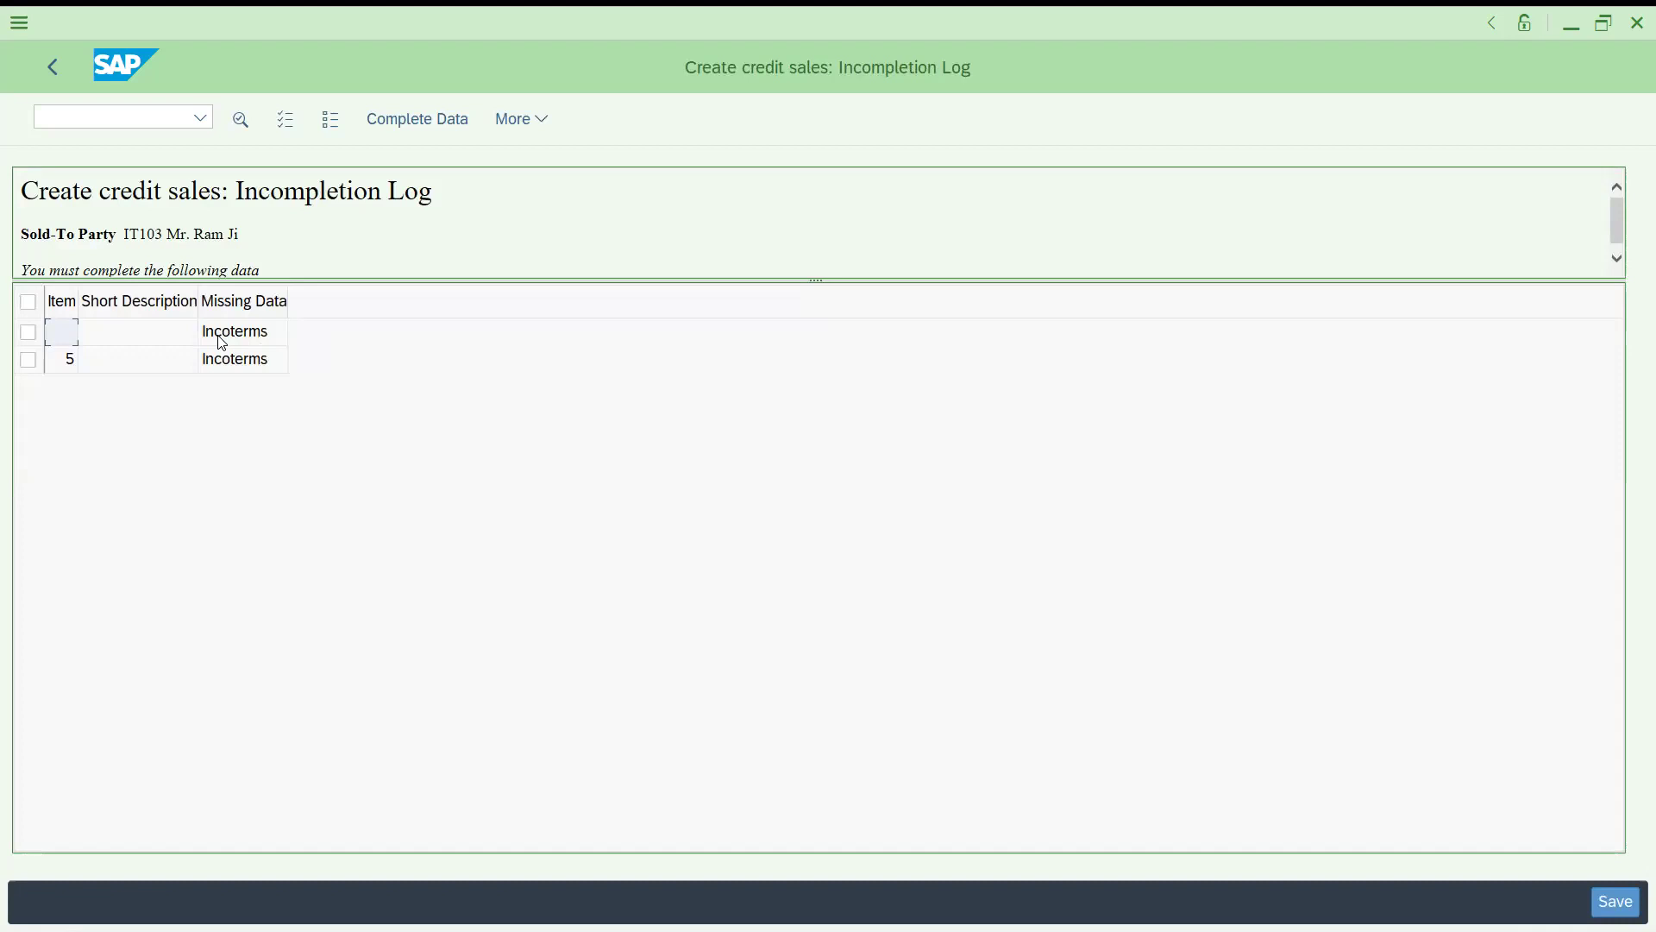
double_click(221, 343)
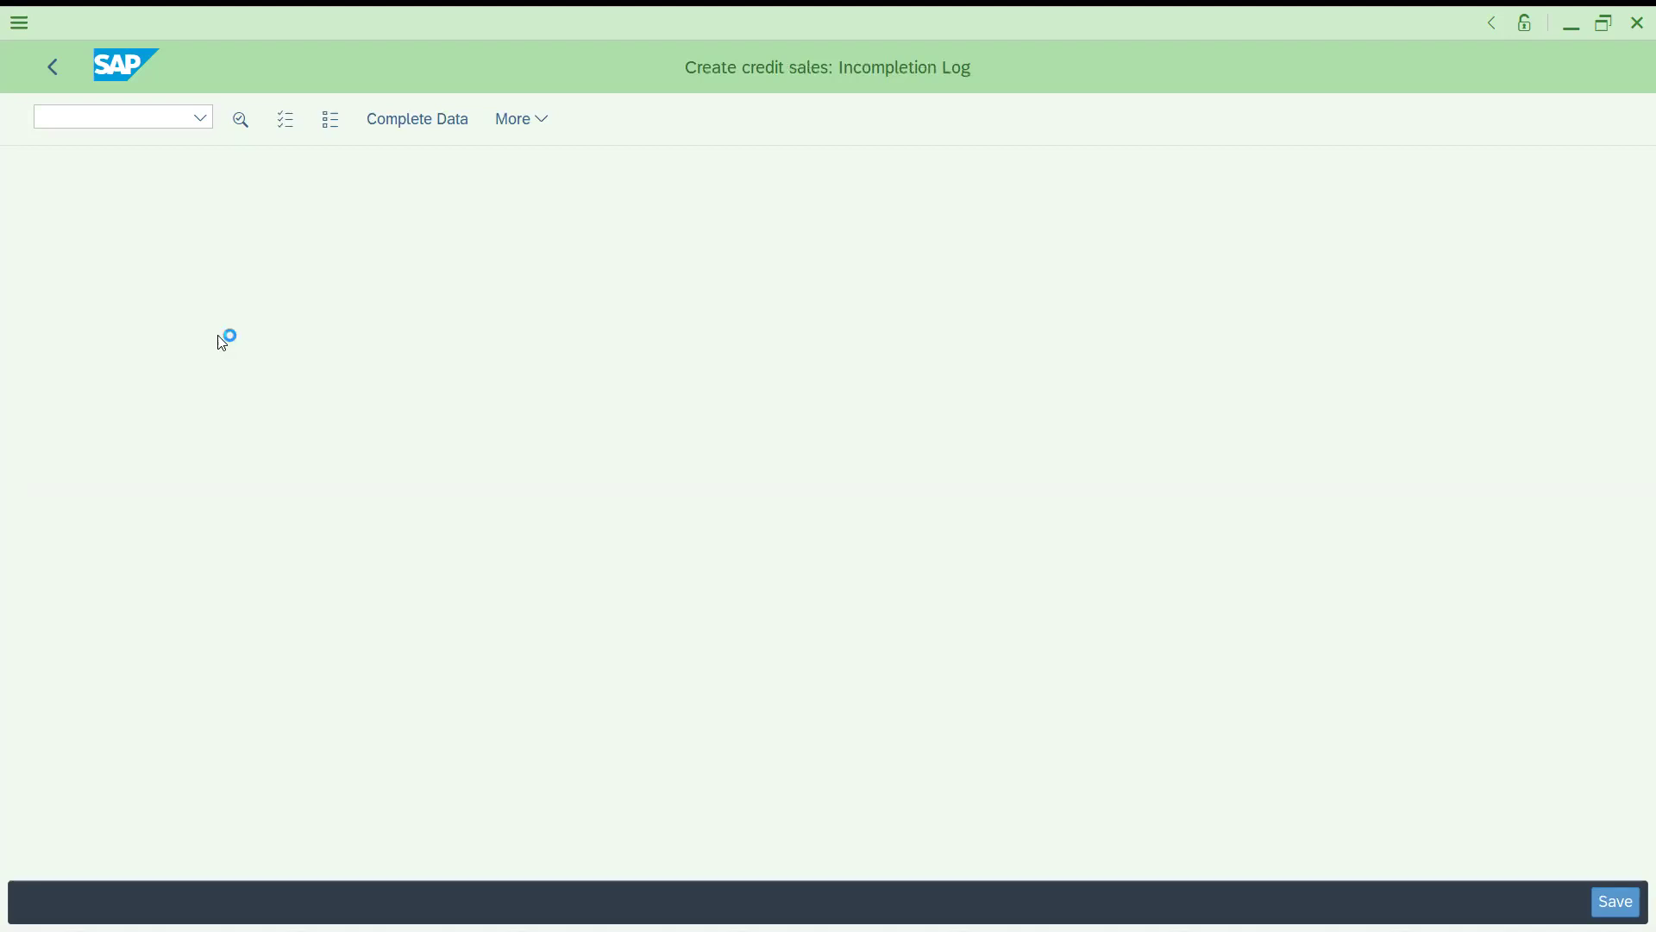
type("fob")
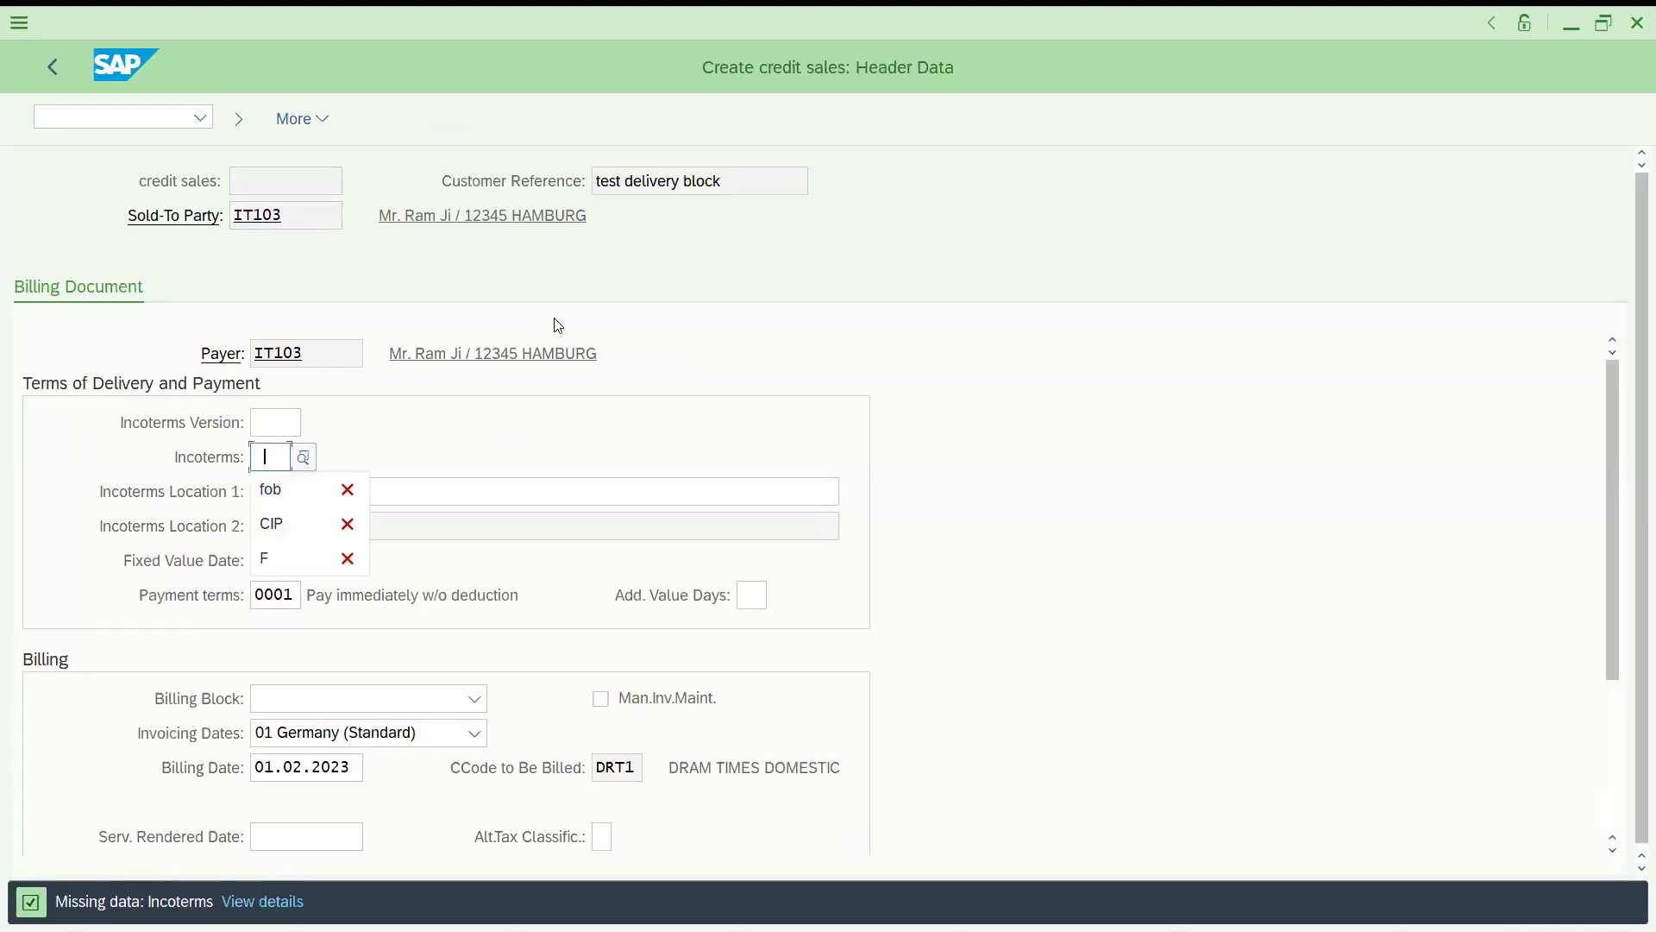
left_click(473, 481)
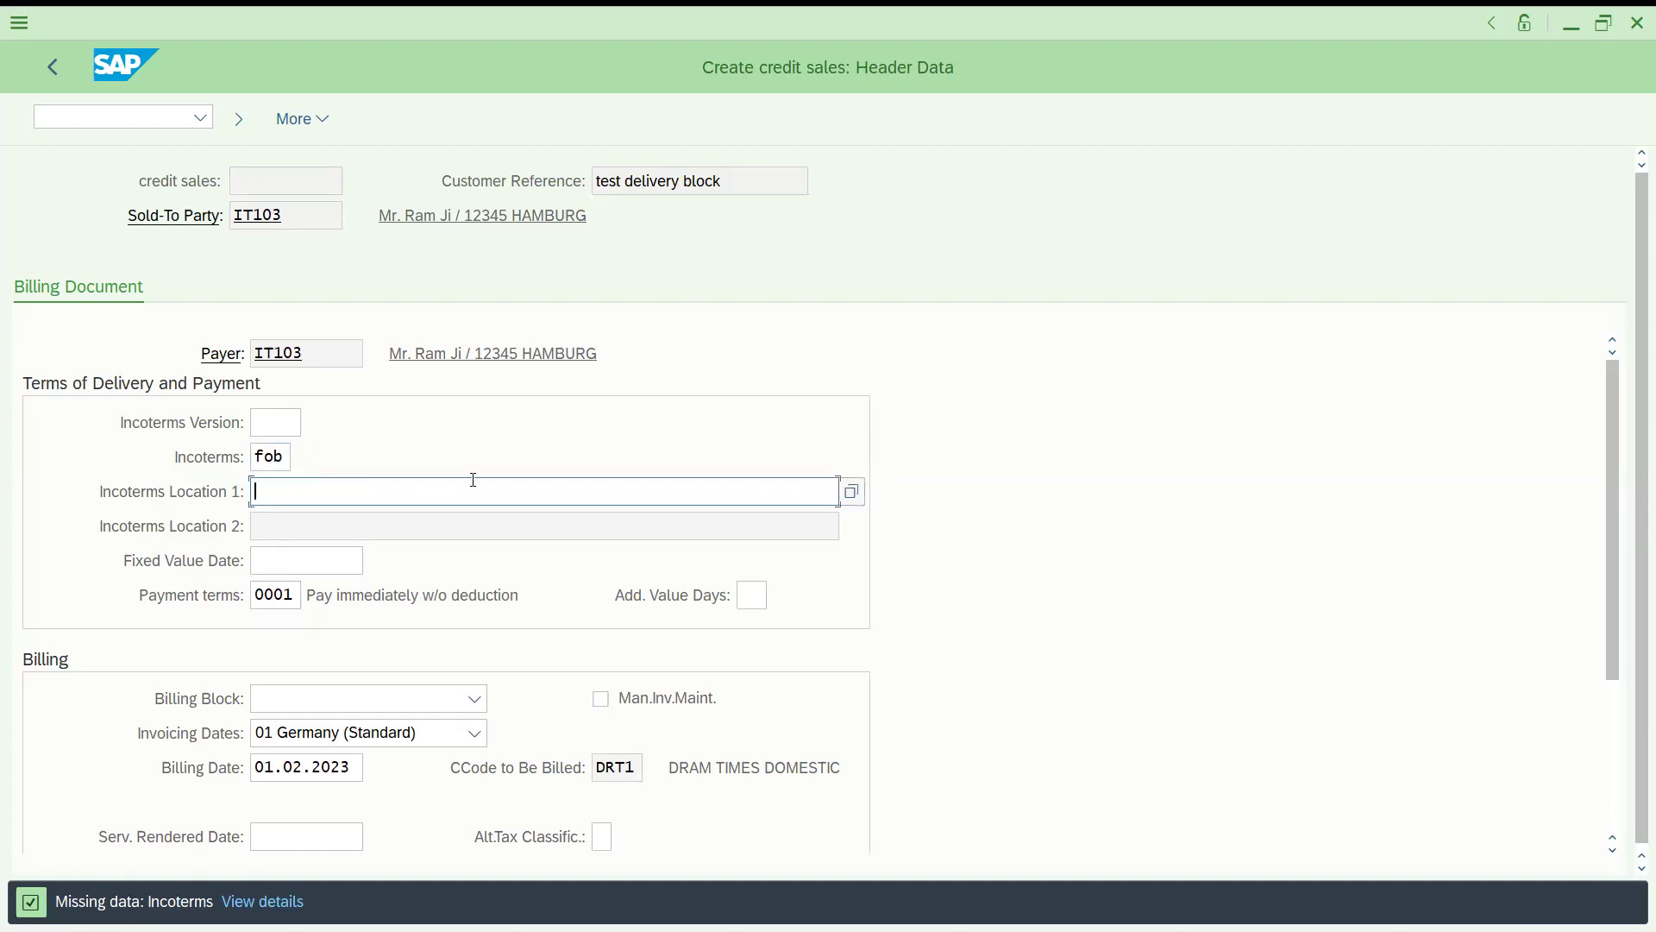
type("Hamburg")
key("Return")
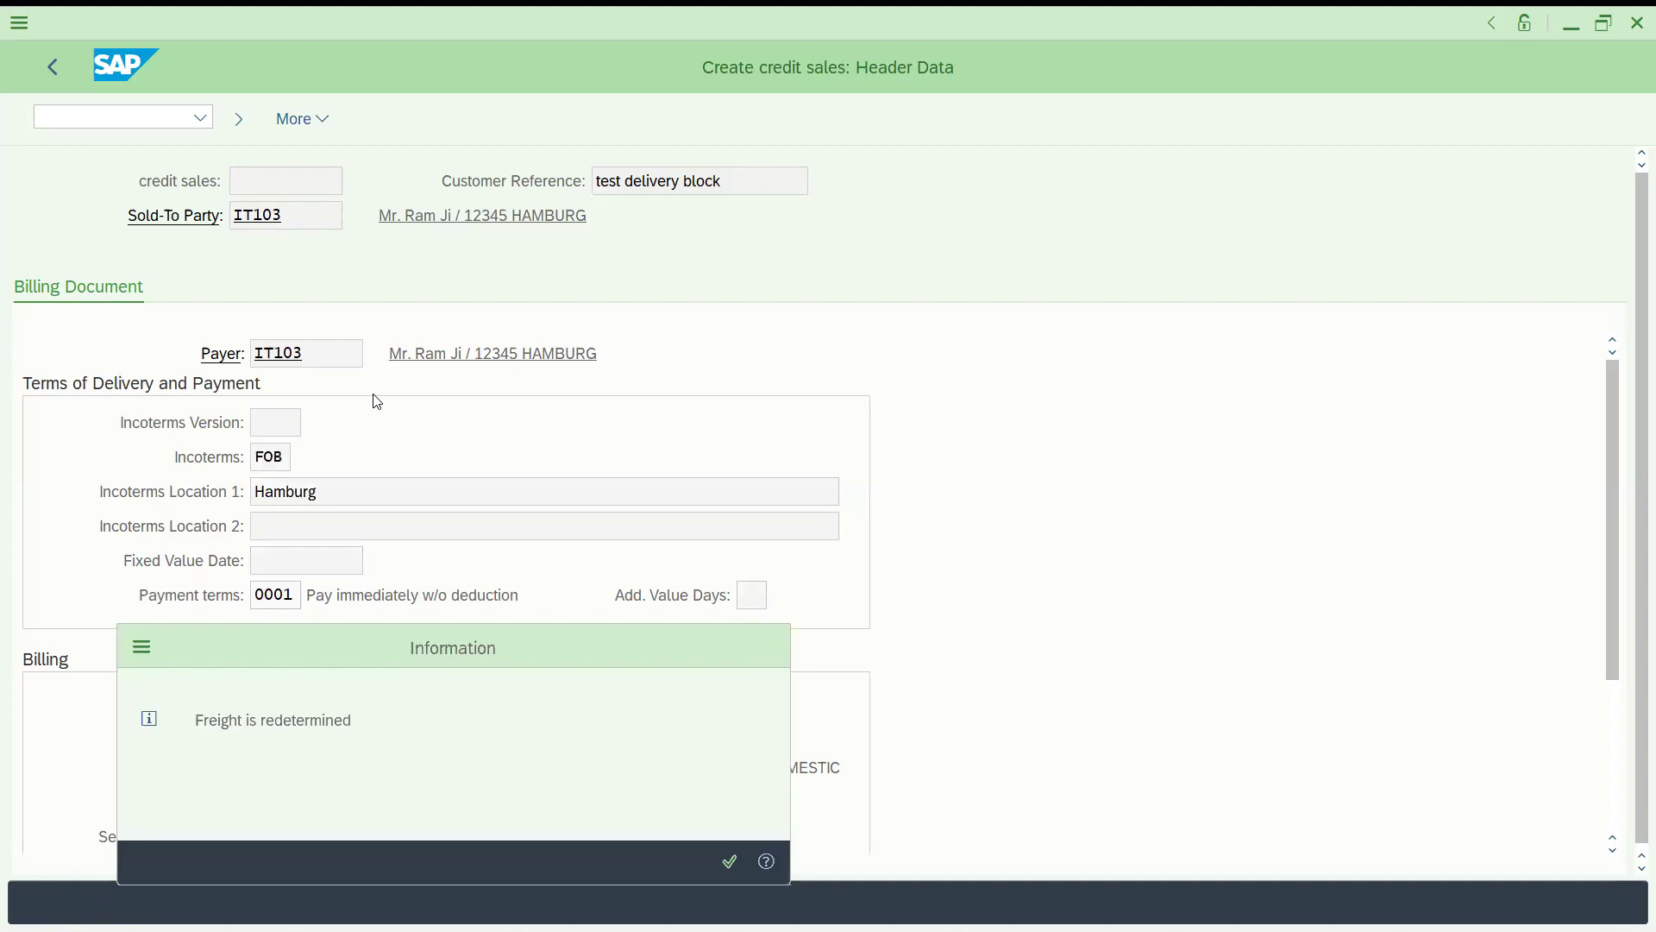
key("Return")
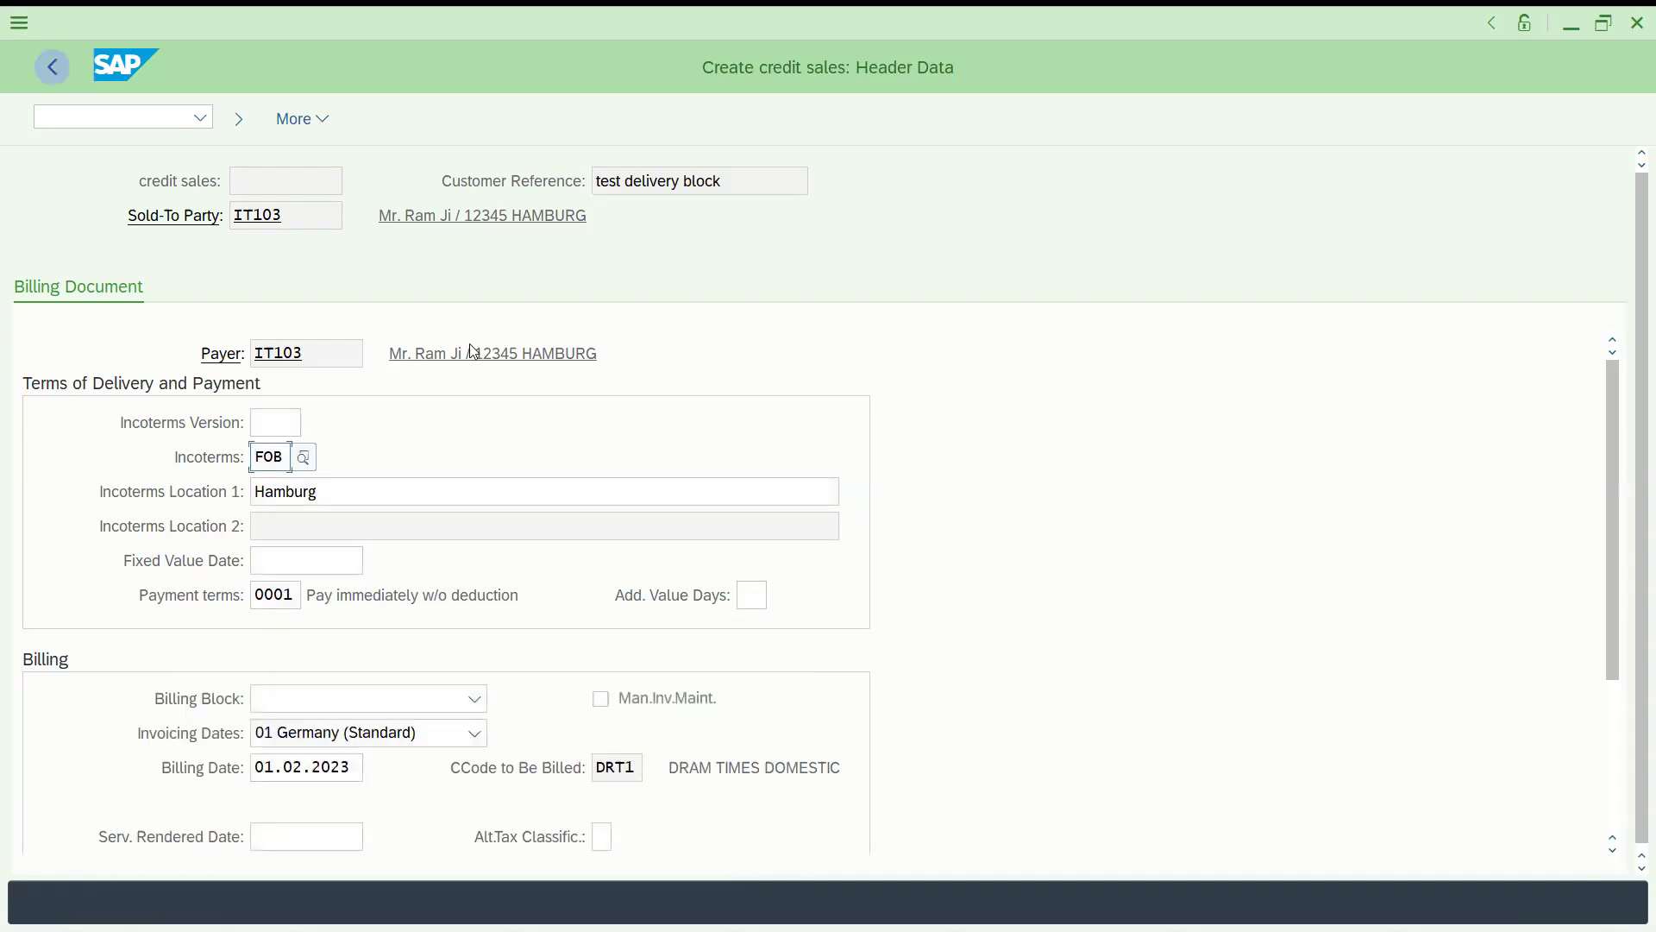
key("F3")
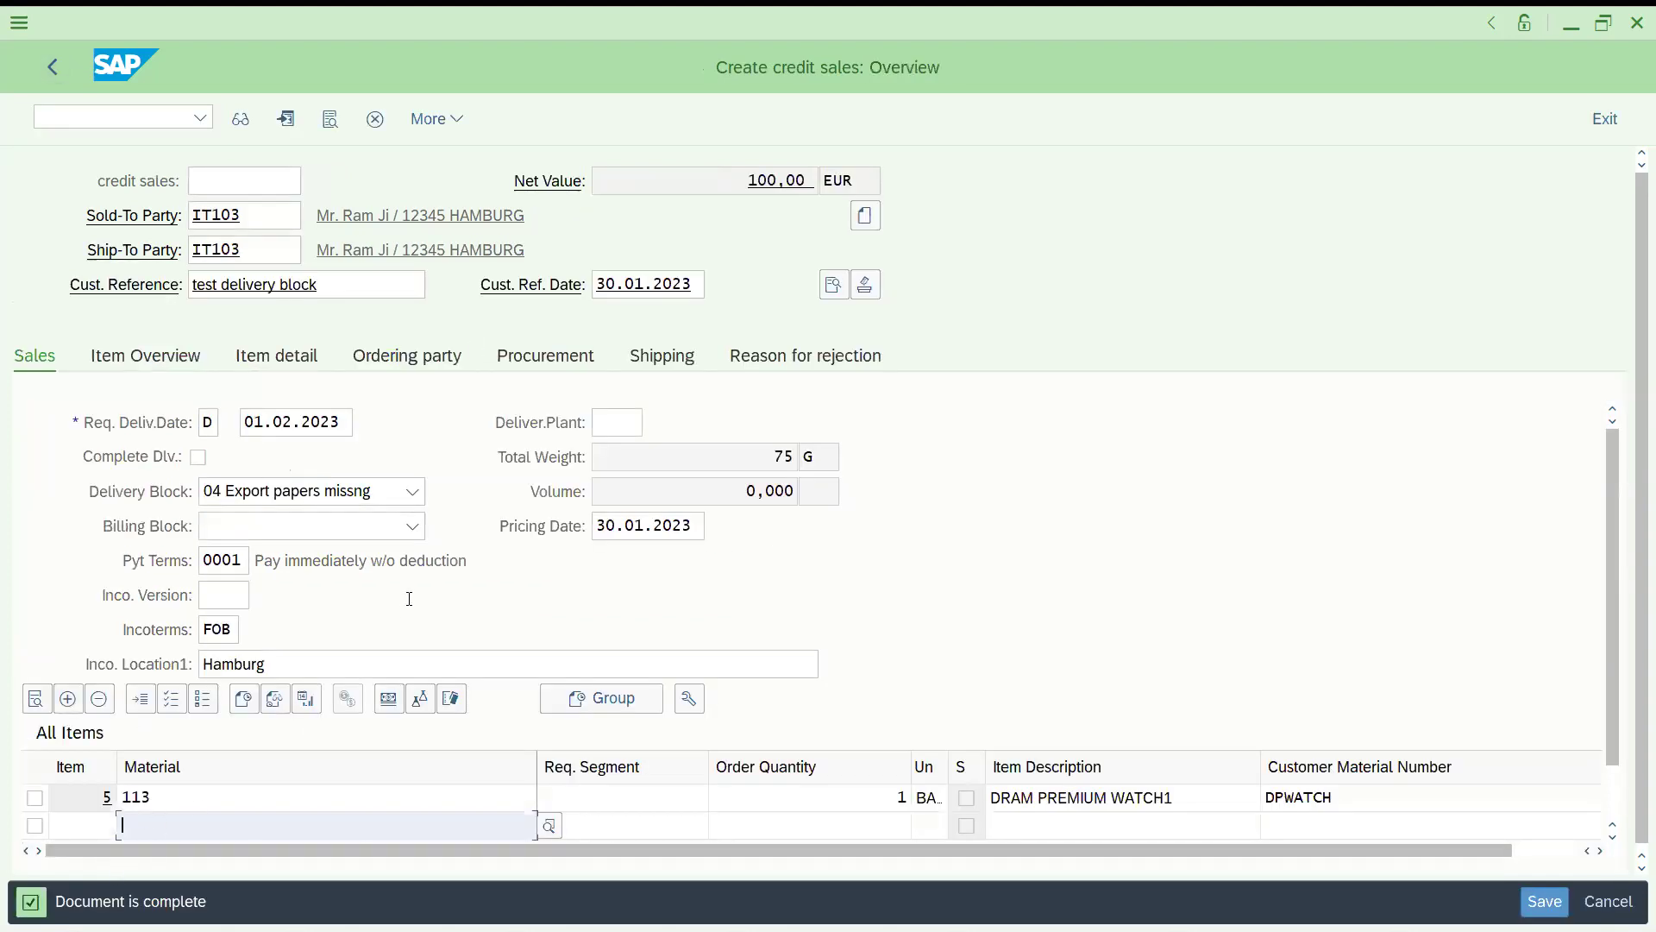
left_click(285, 182)
Save the order, then start a new credit sale for IT102 with reference 'test billing block'.
key("ctrl+s")
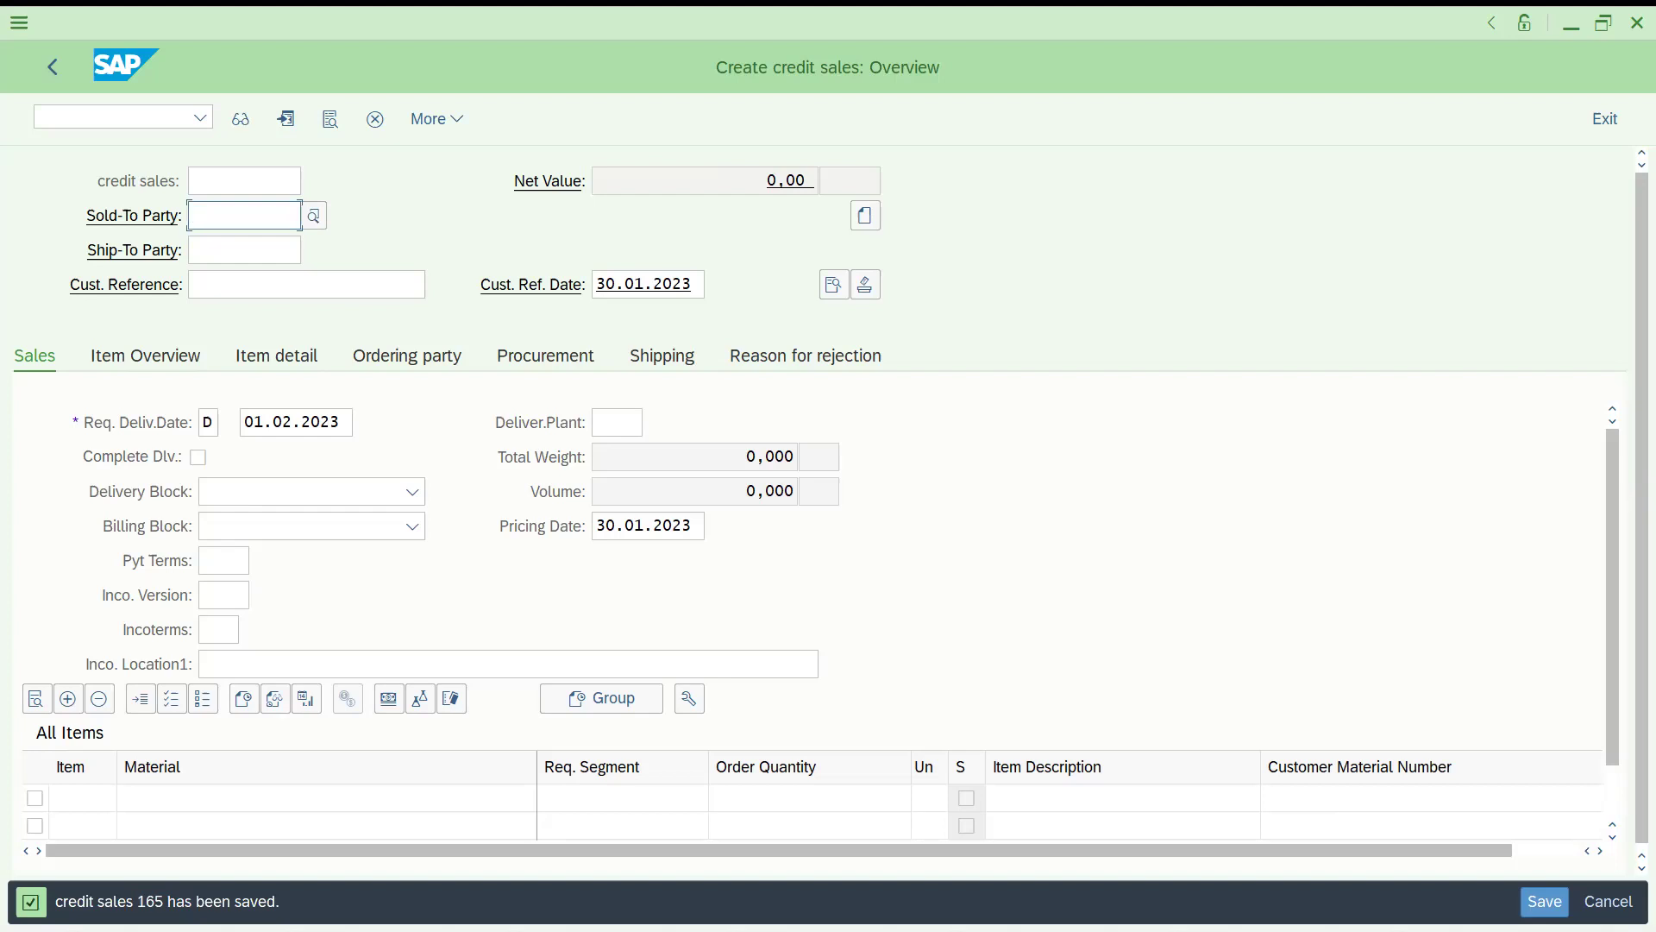
left_click(84, 112)
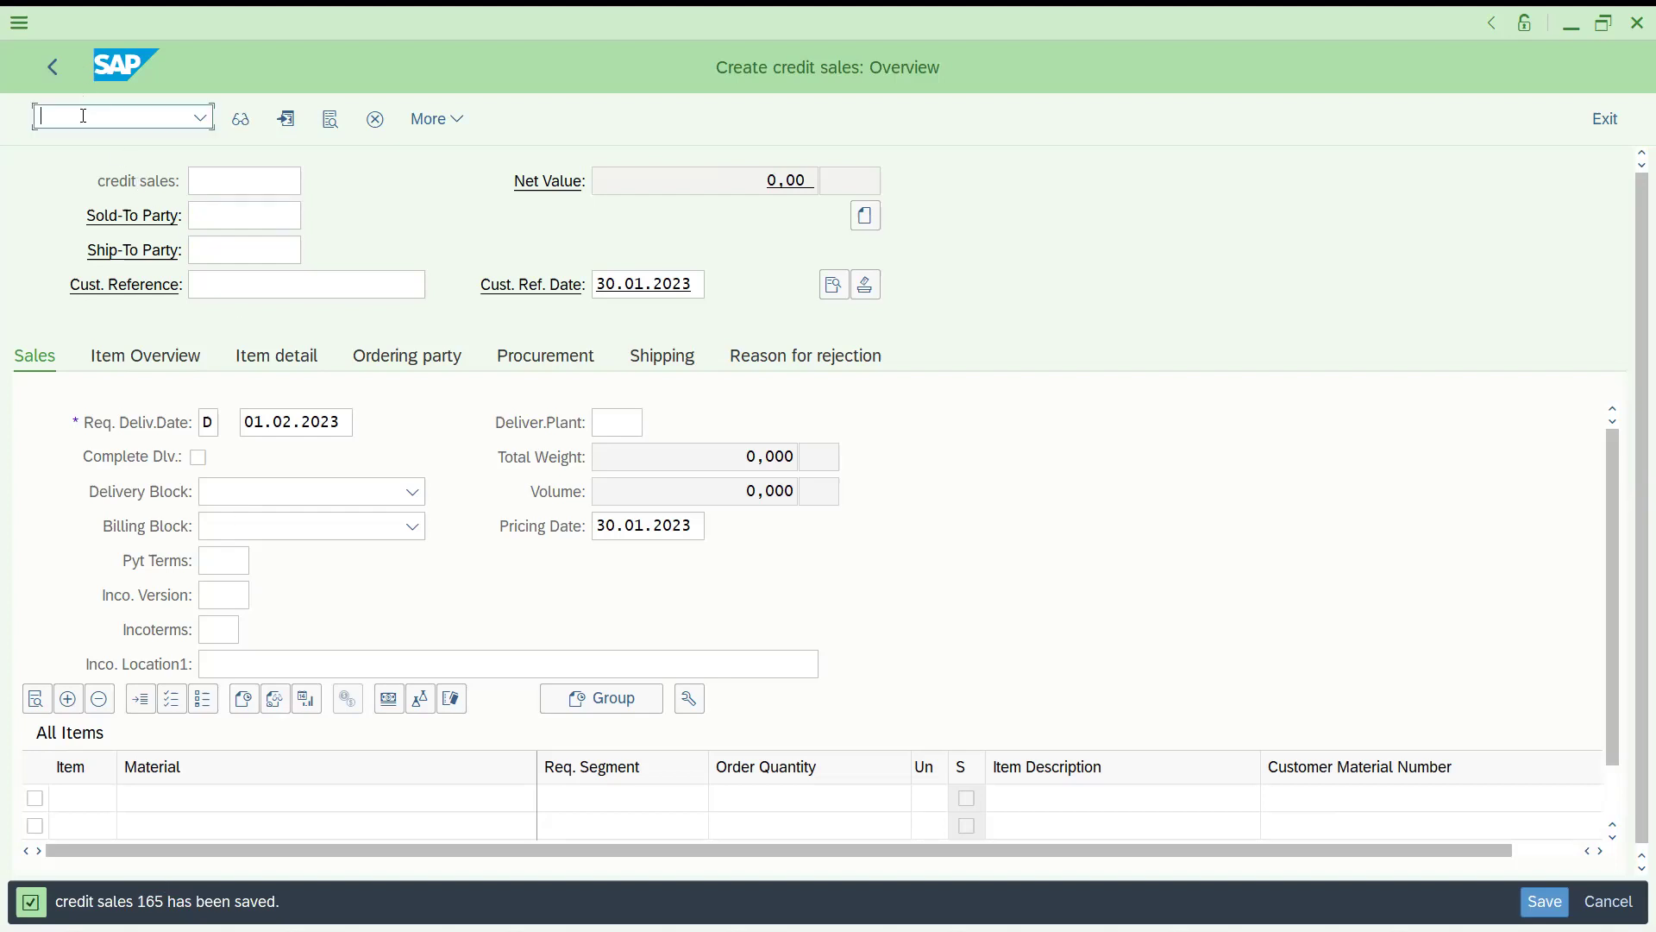
left_click(262, 221)
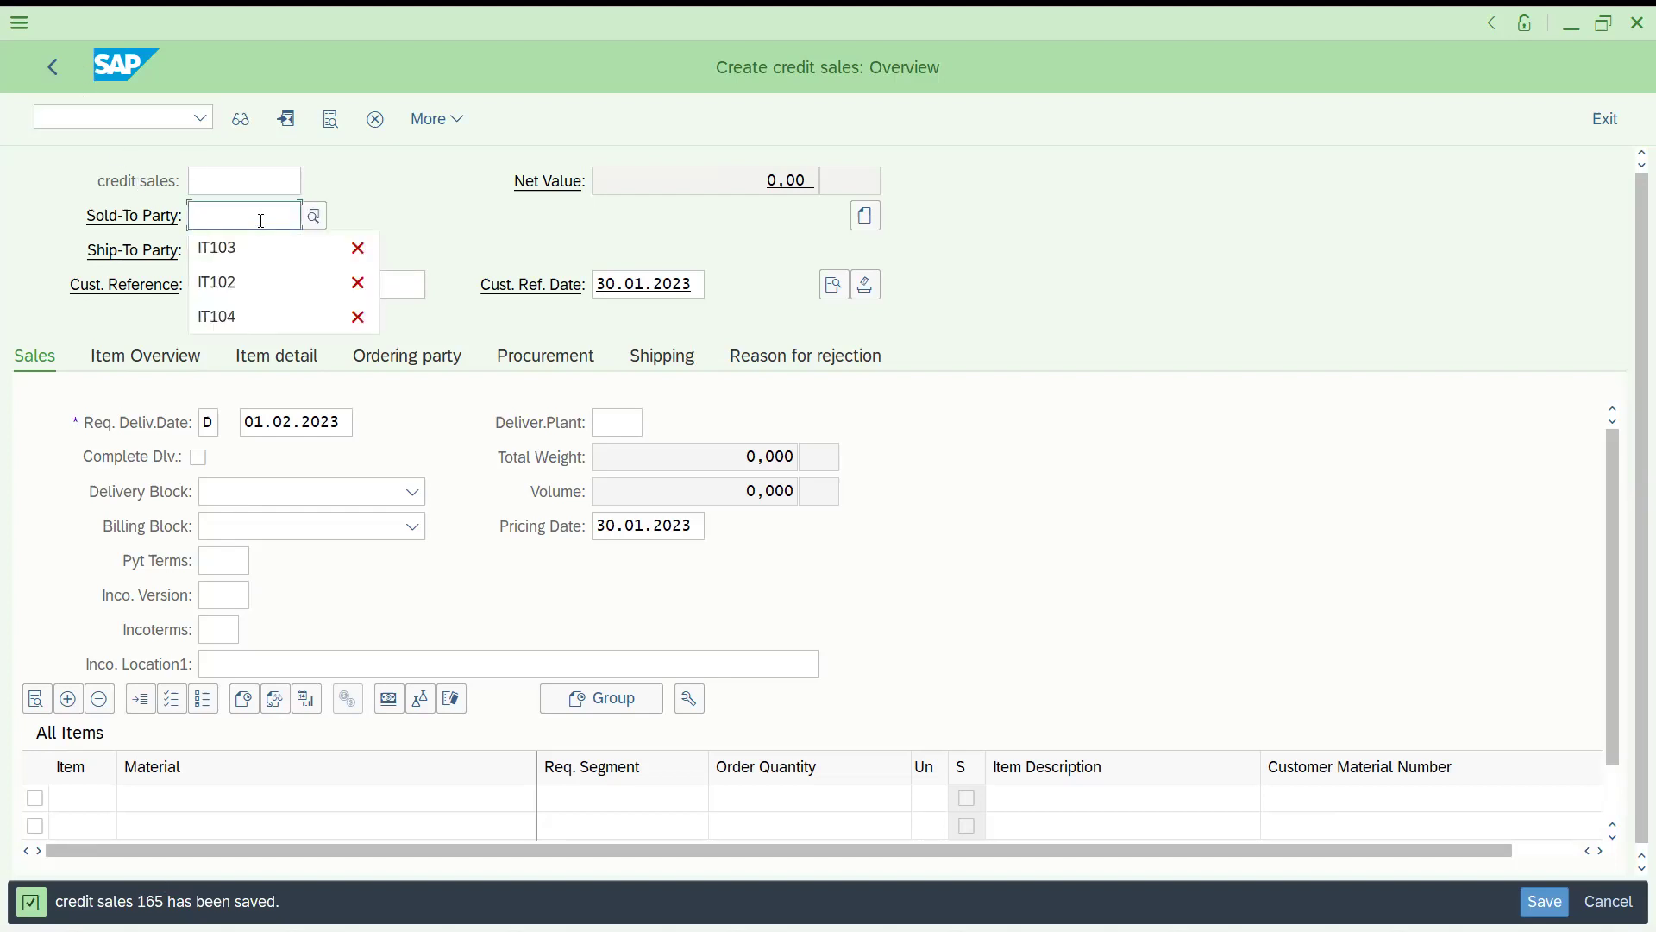
key("Return")
key("Return")
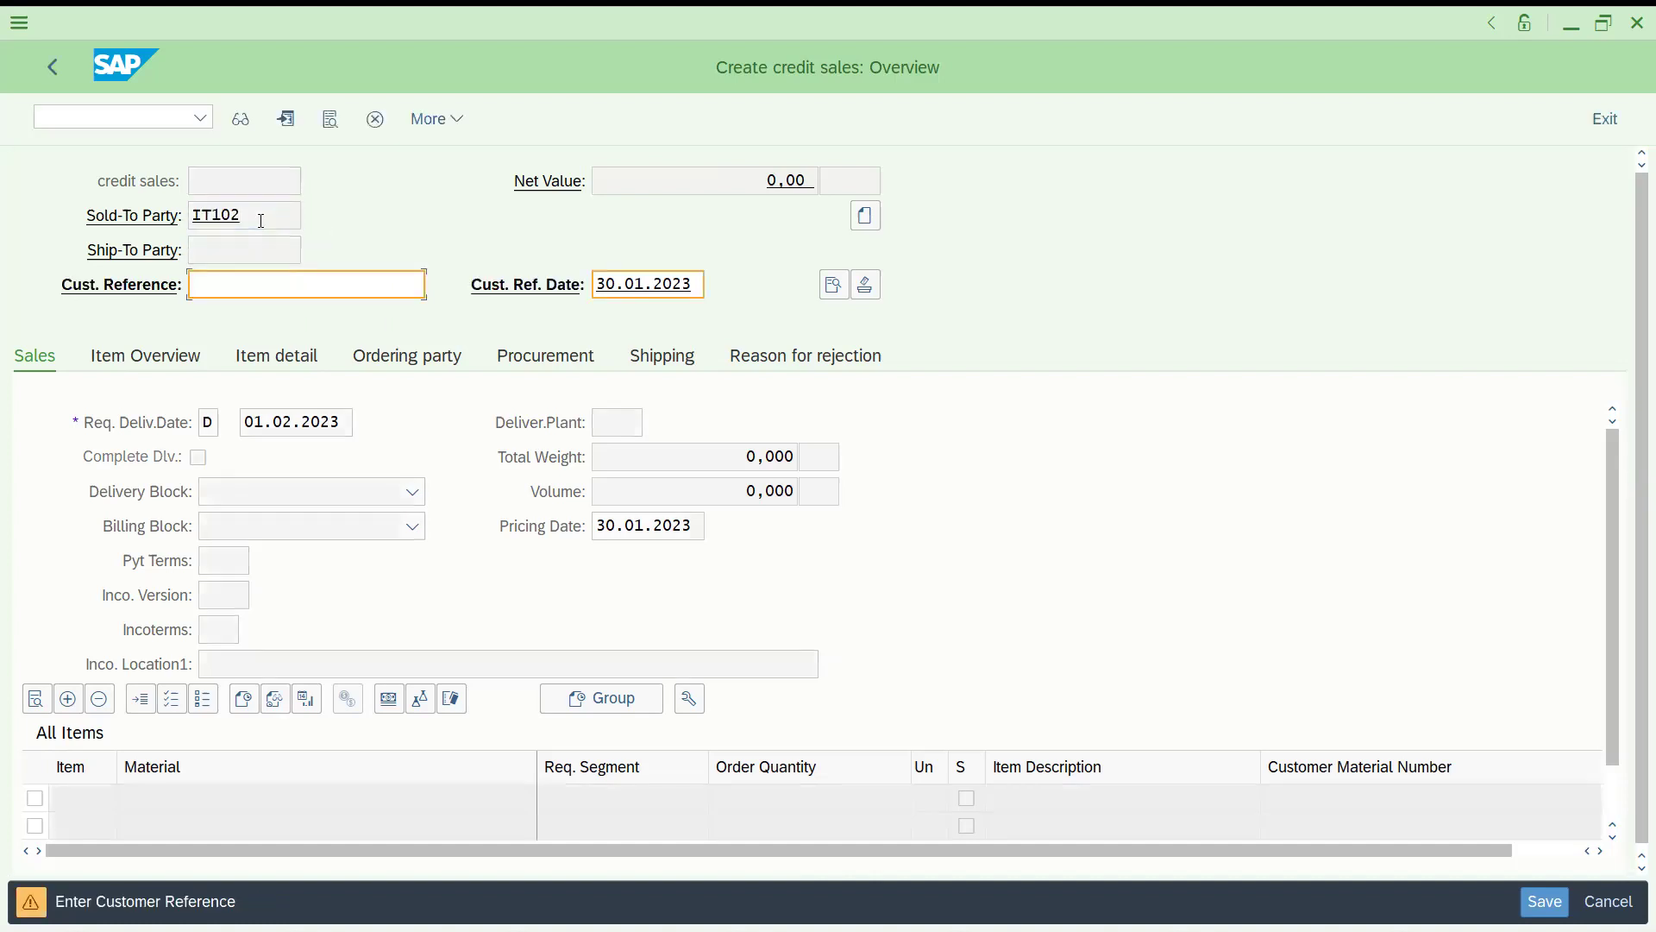
type("tes")
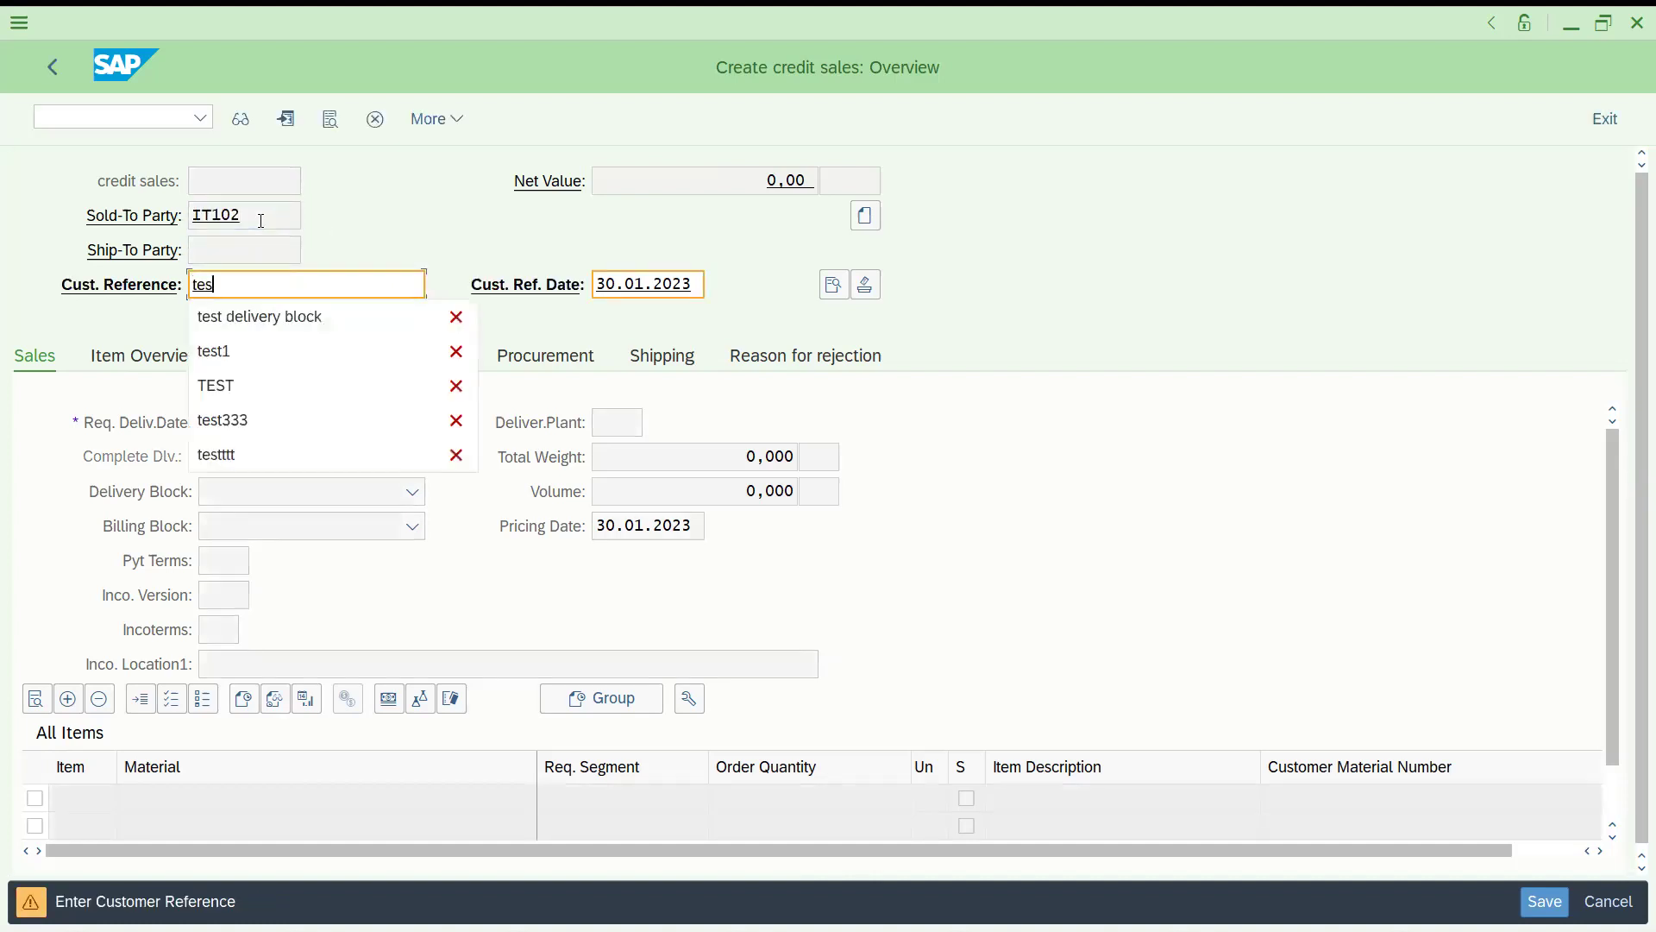
type("t billi")
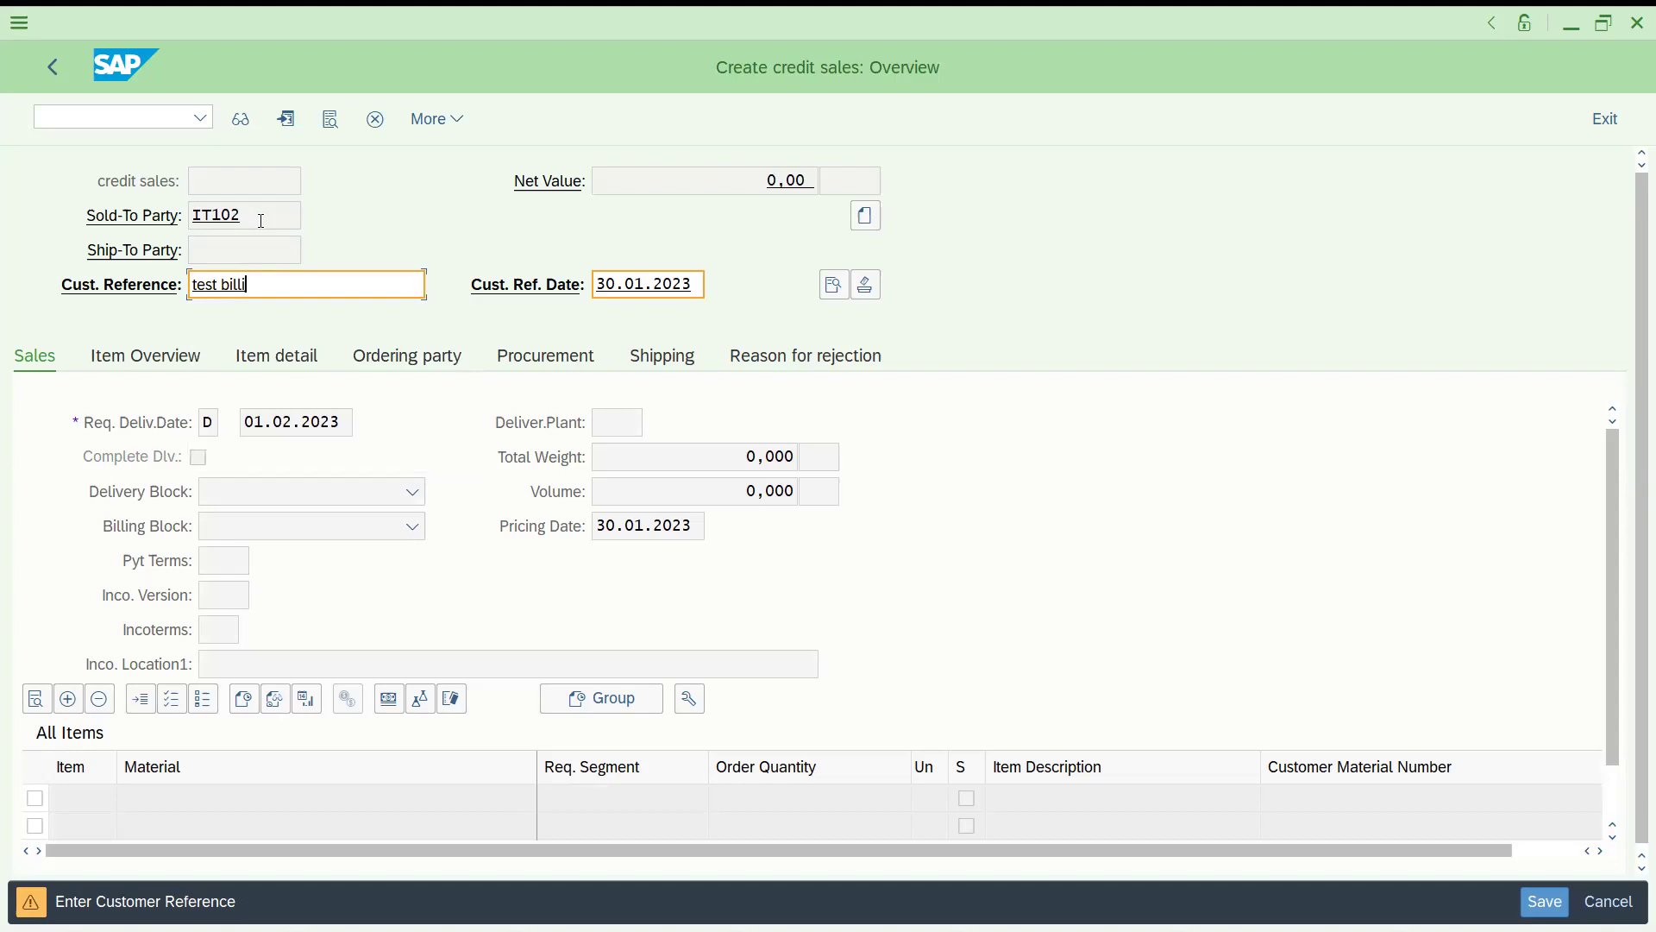
type("ng block")
key("Return")
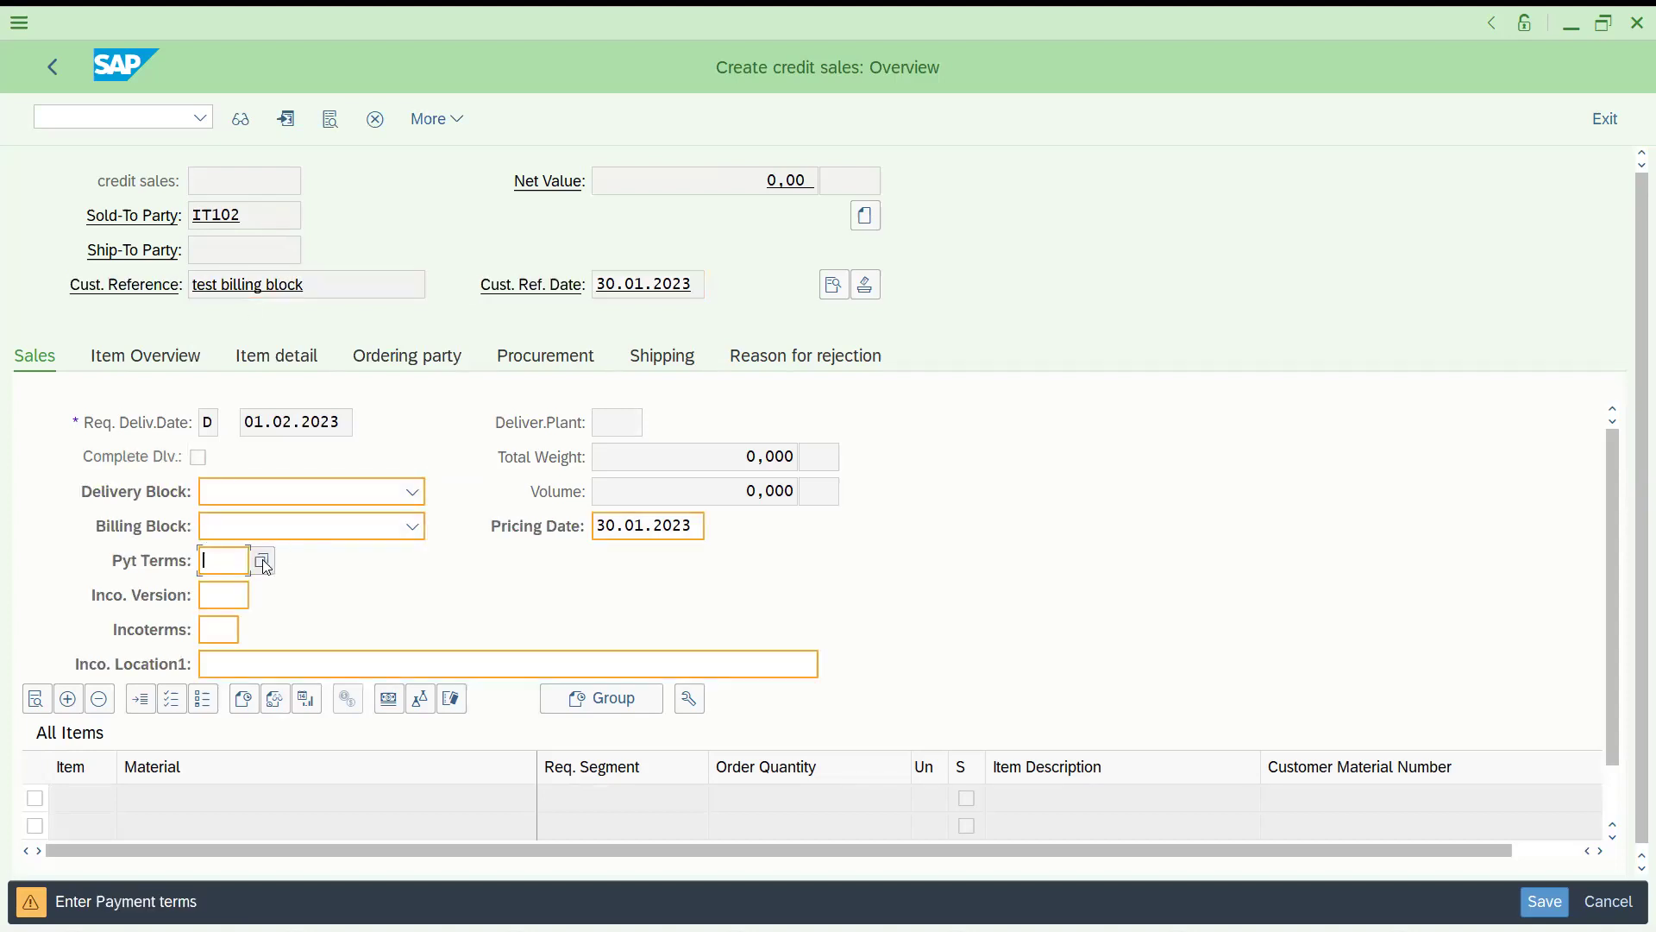
key("Return")
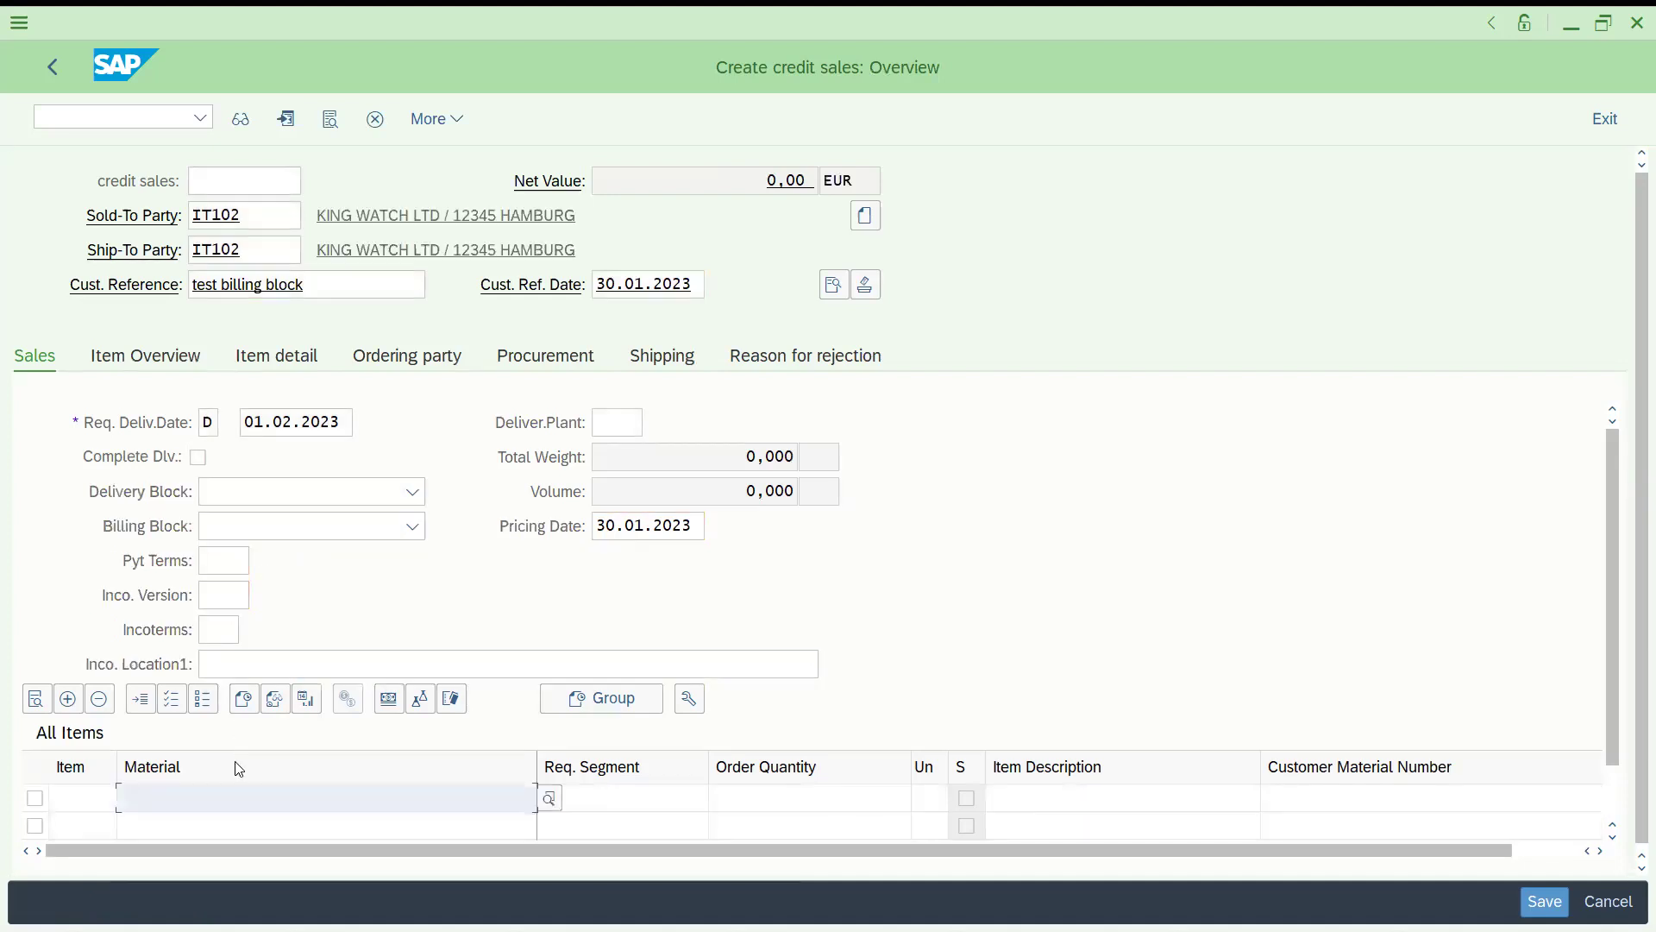
Add one unit of material 122 at 120,00 EUR, continuing past the availability check.
key("Down")
key("Down")
key("Return")
type("1")
key("Return")
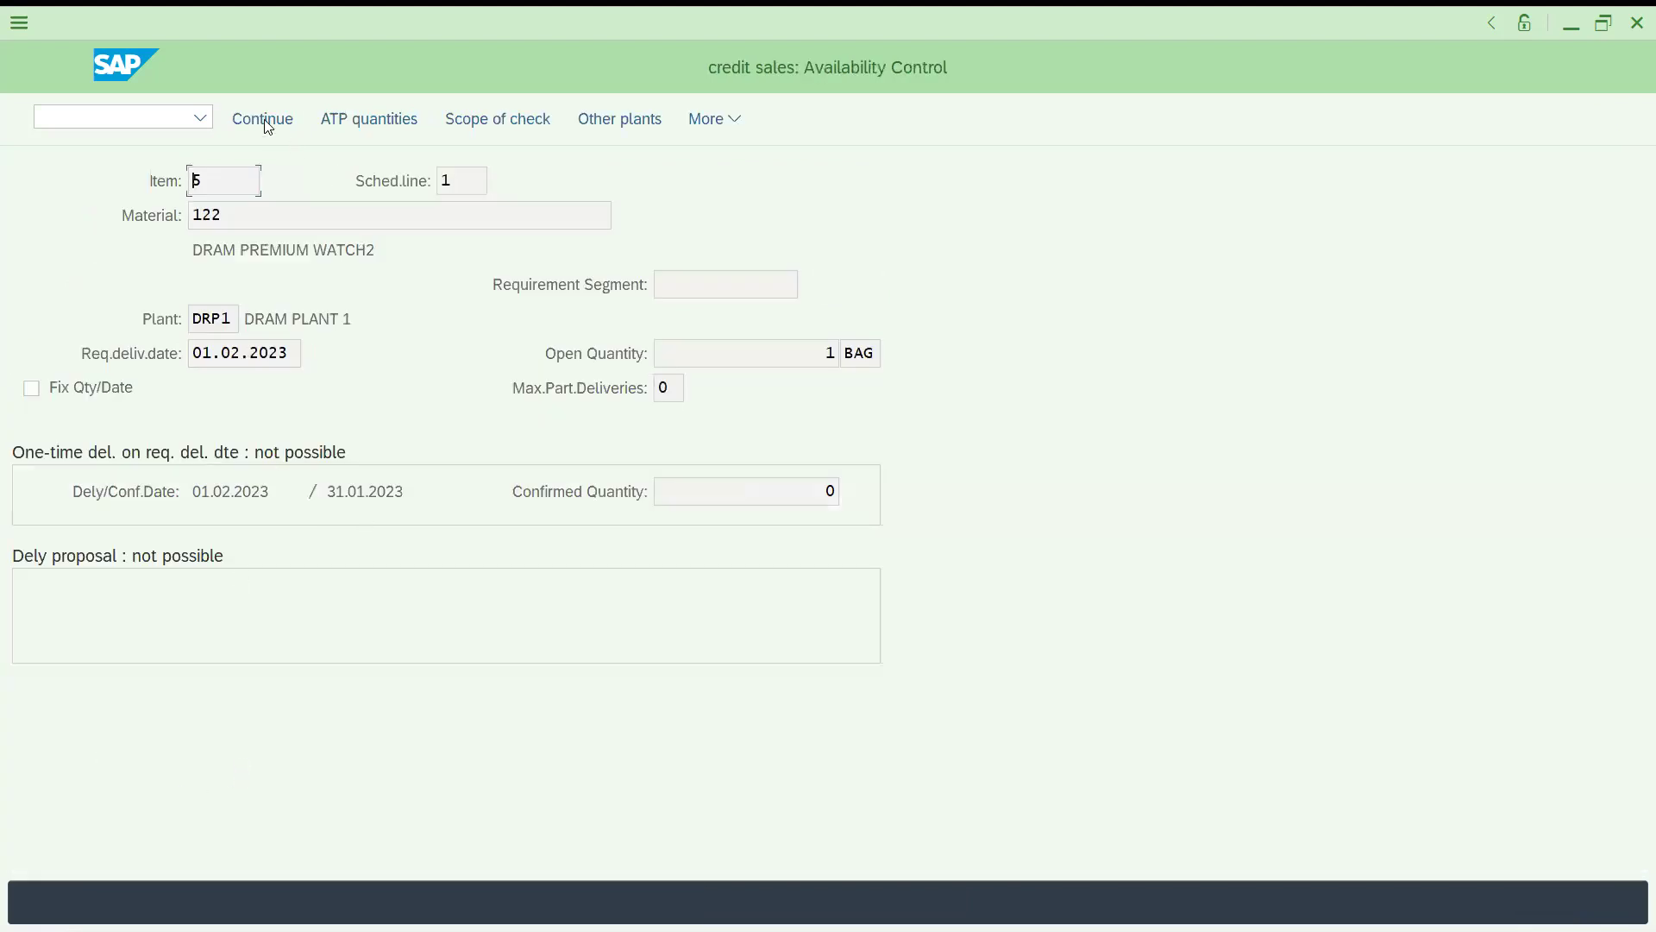
left_click(263, 118)
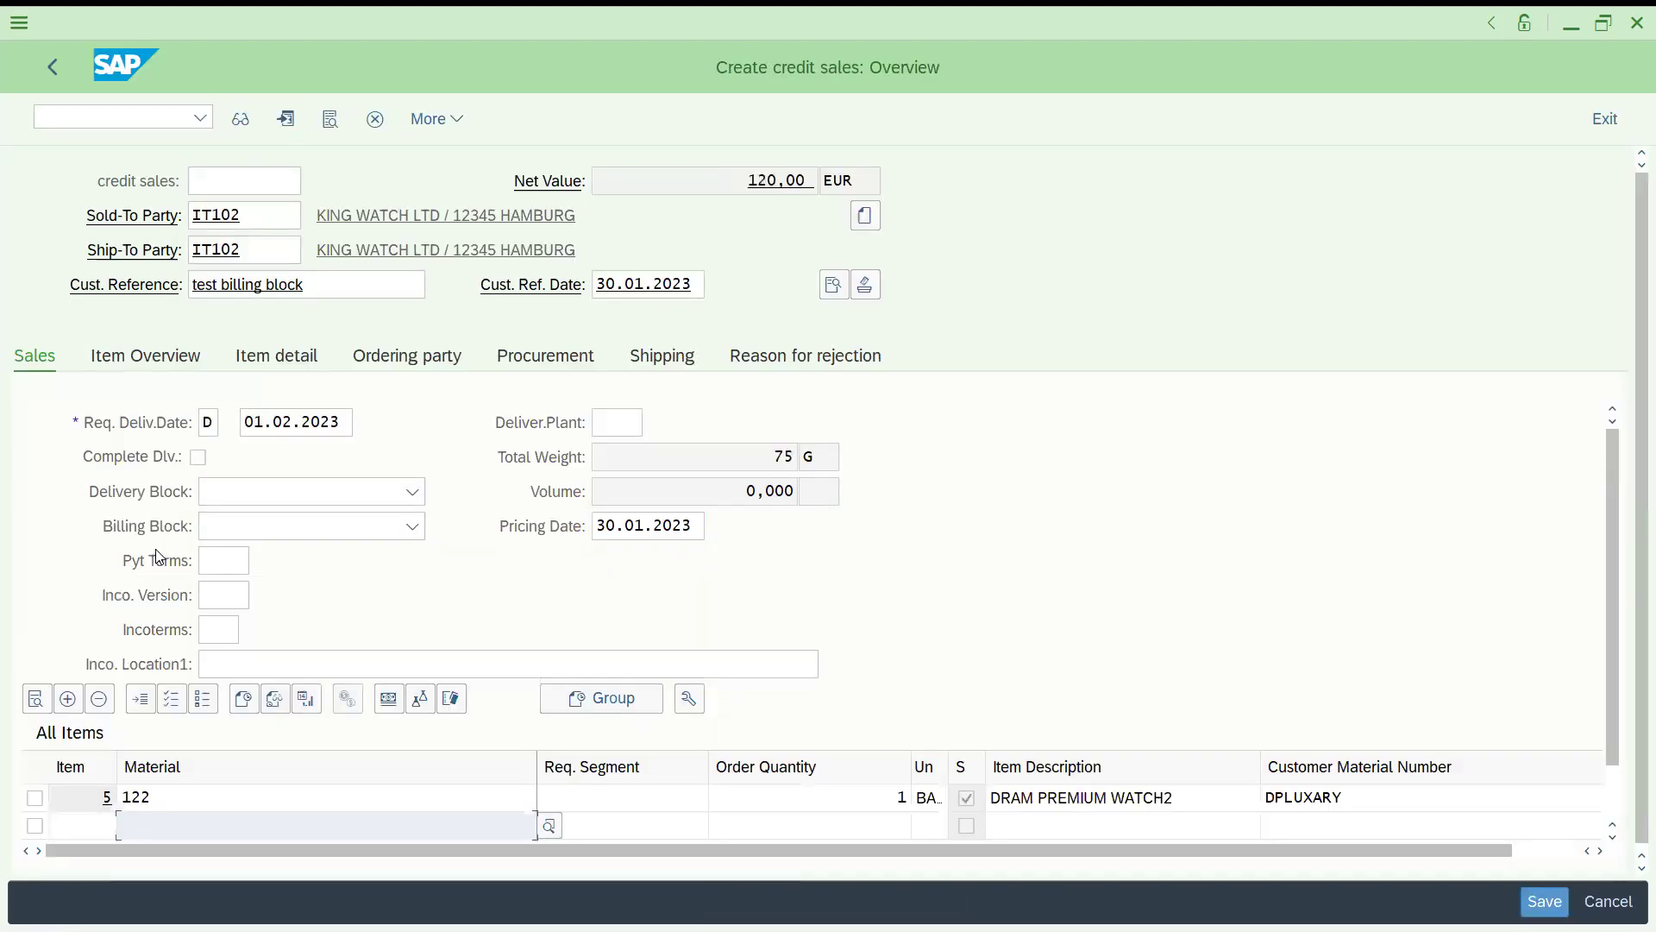
Set billing block 03 Prices Incomplete and open the incompletion log at the missing Incoterms.
left_click(322, 539)
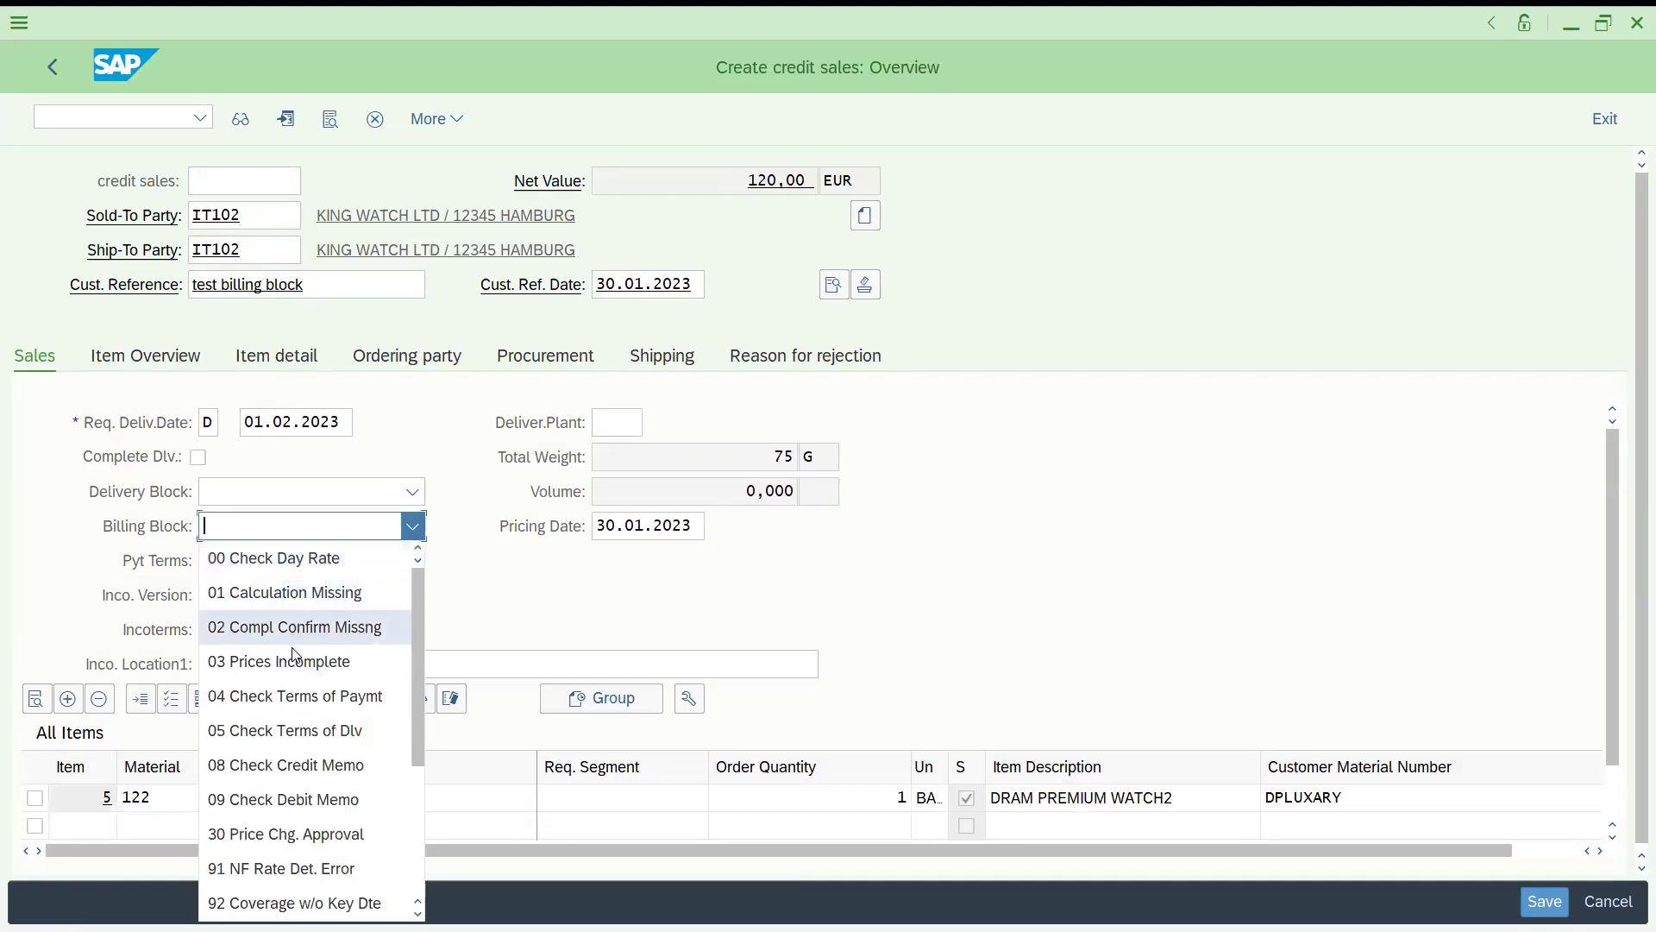
left_click(295, 664)
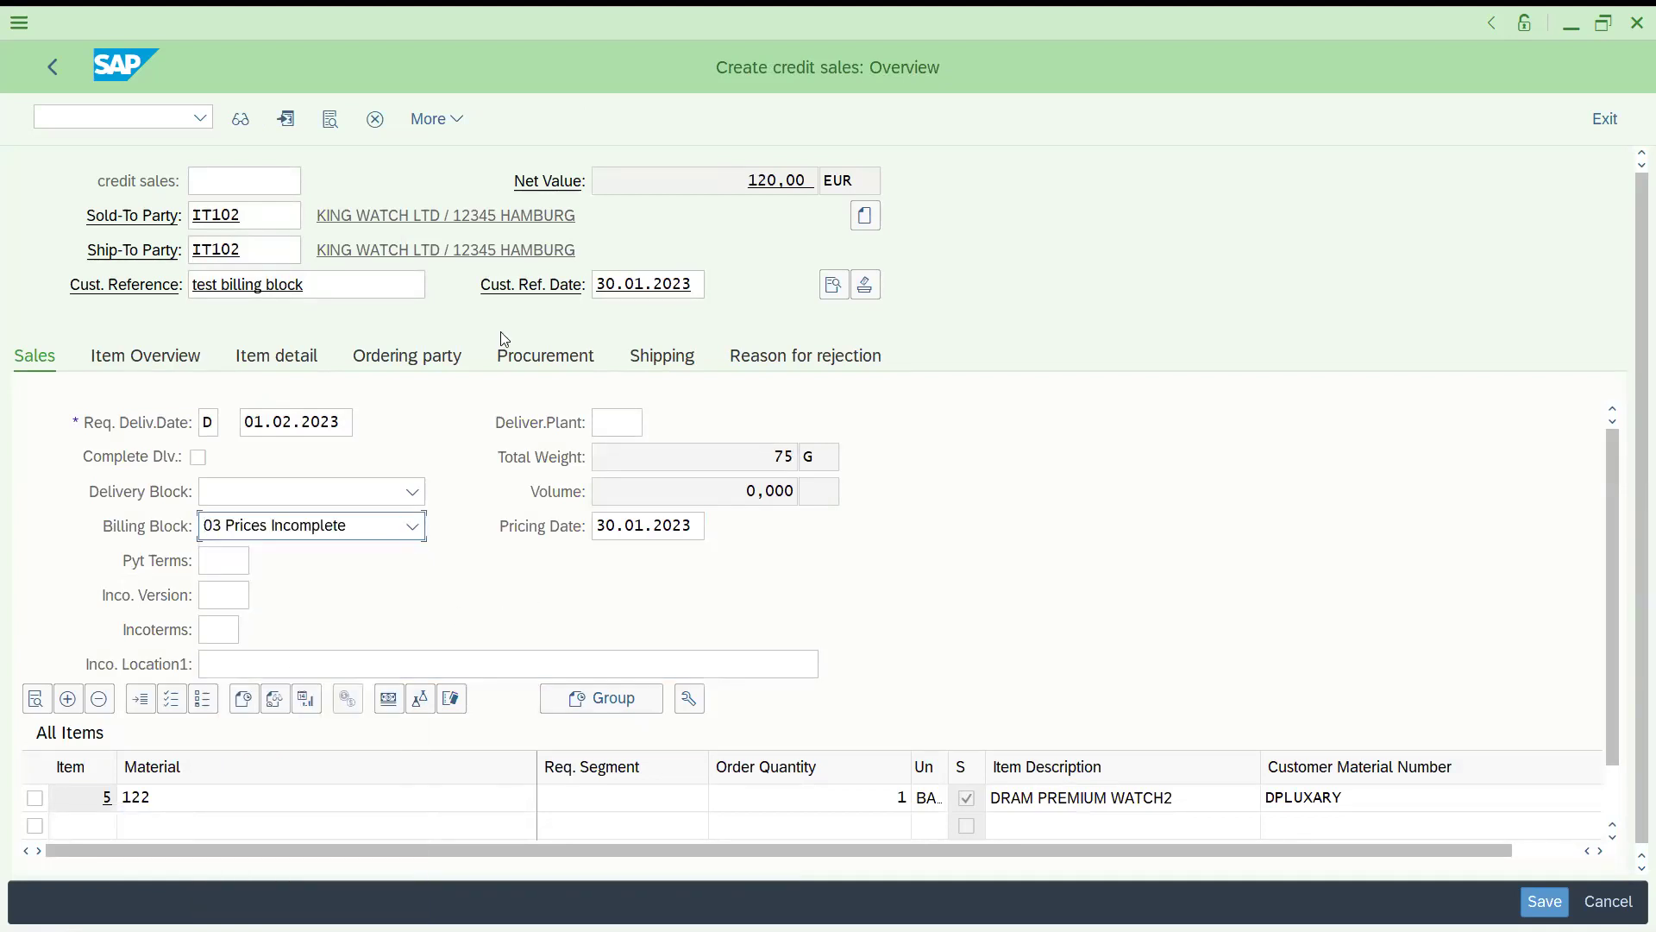
left_click(440, 121)
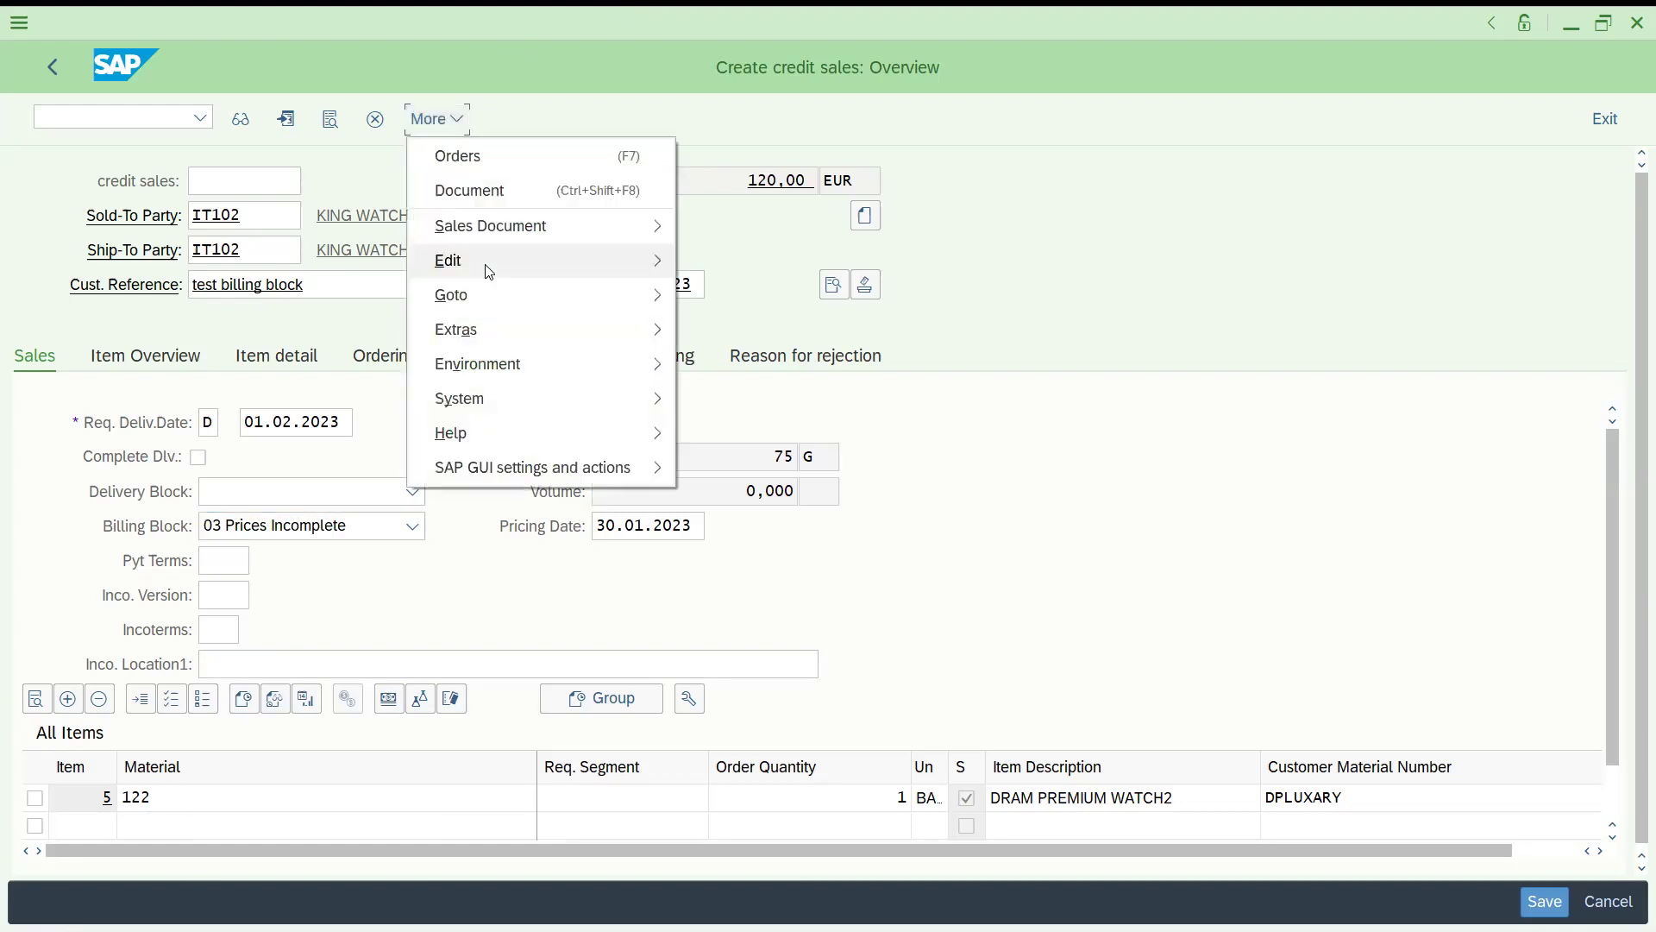
mouse_move(530, 251)
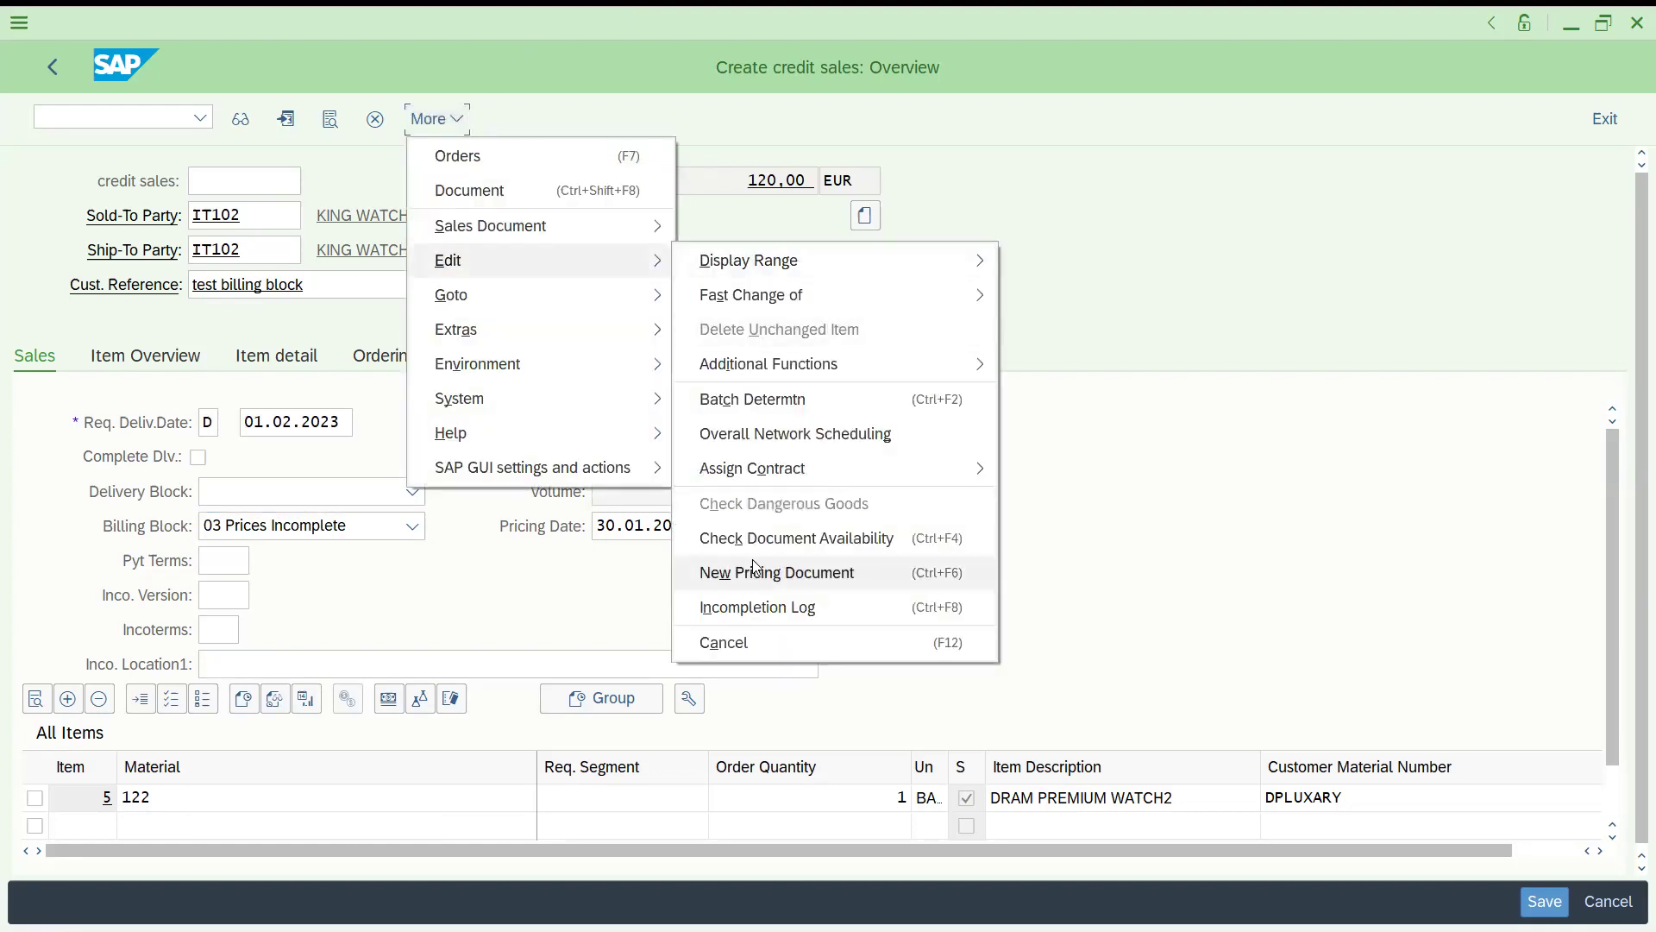
left_click(749, 608)
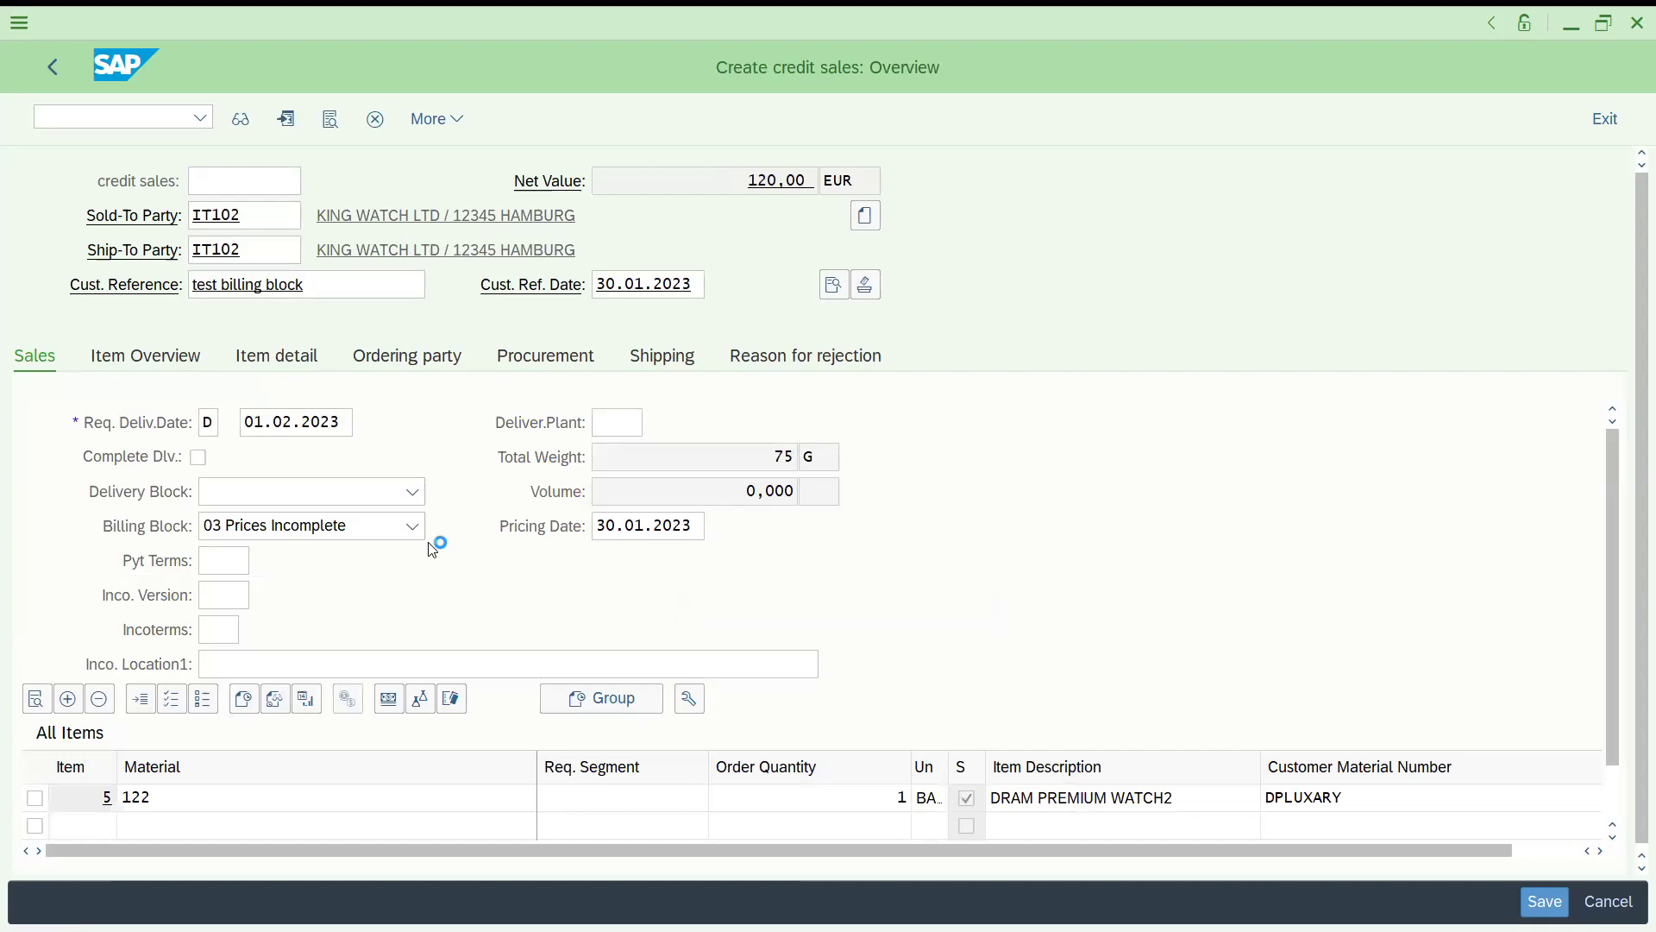
double_click(228, 338)
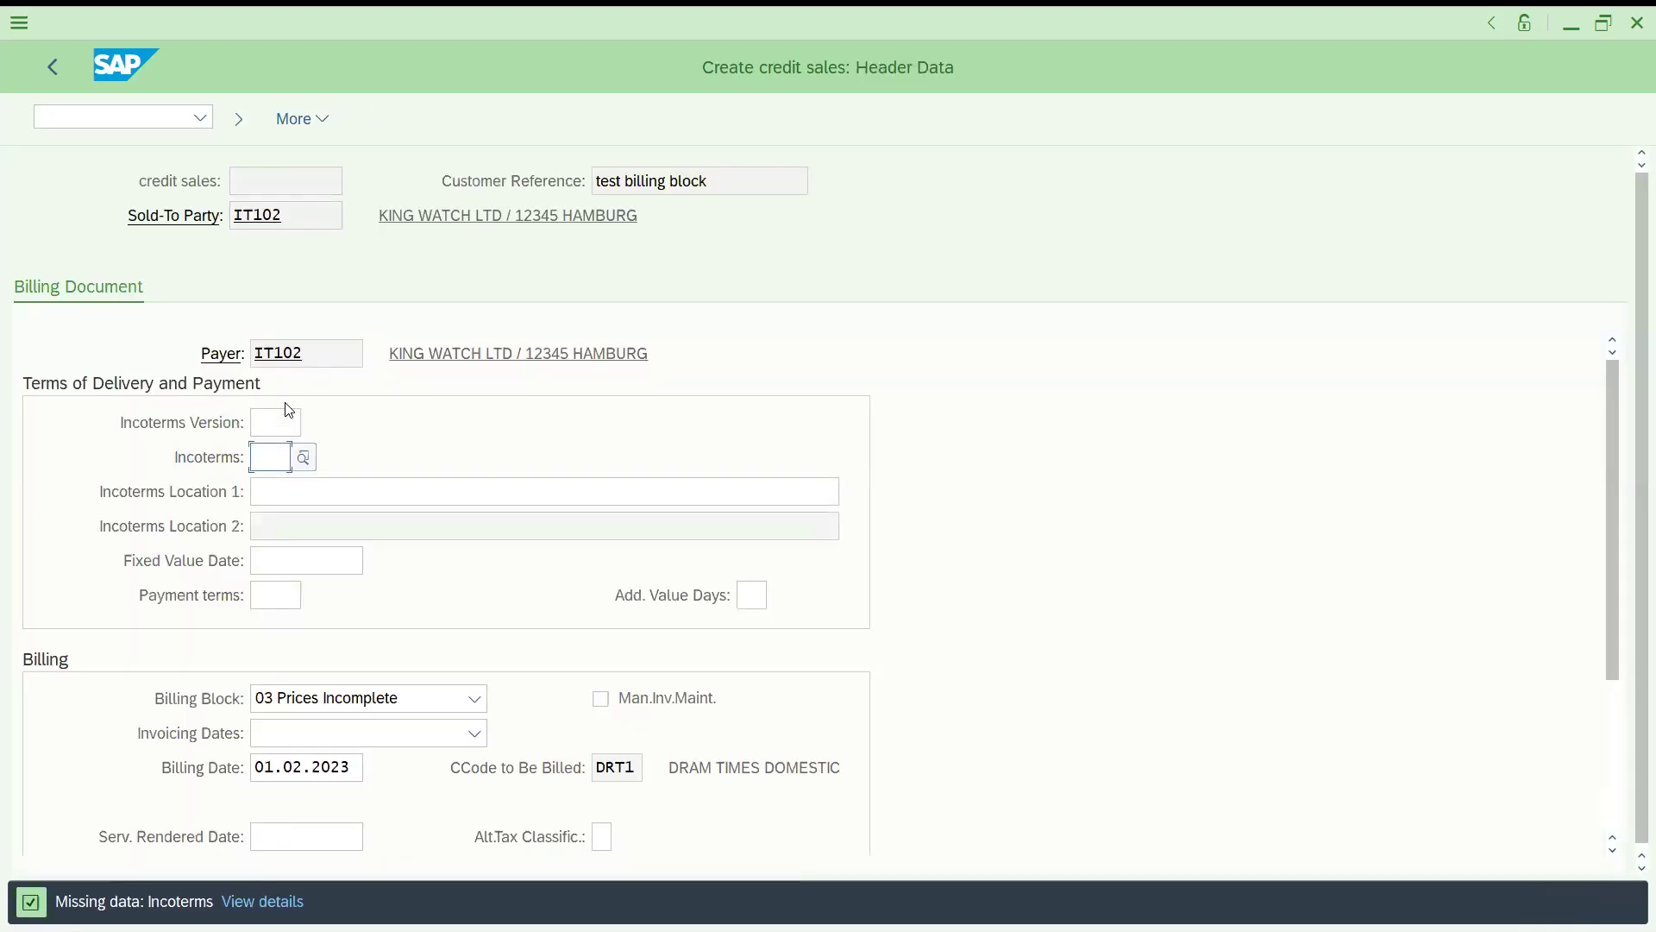
Enter Incoterms FOB with location 'harmburg' in the header data.
type("fob")
key("Tab")
type("harmburg")
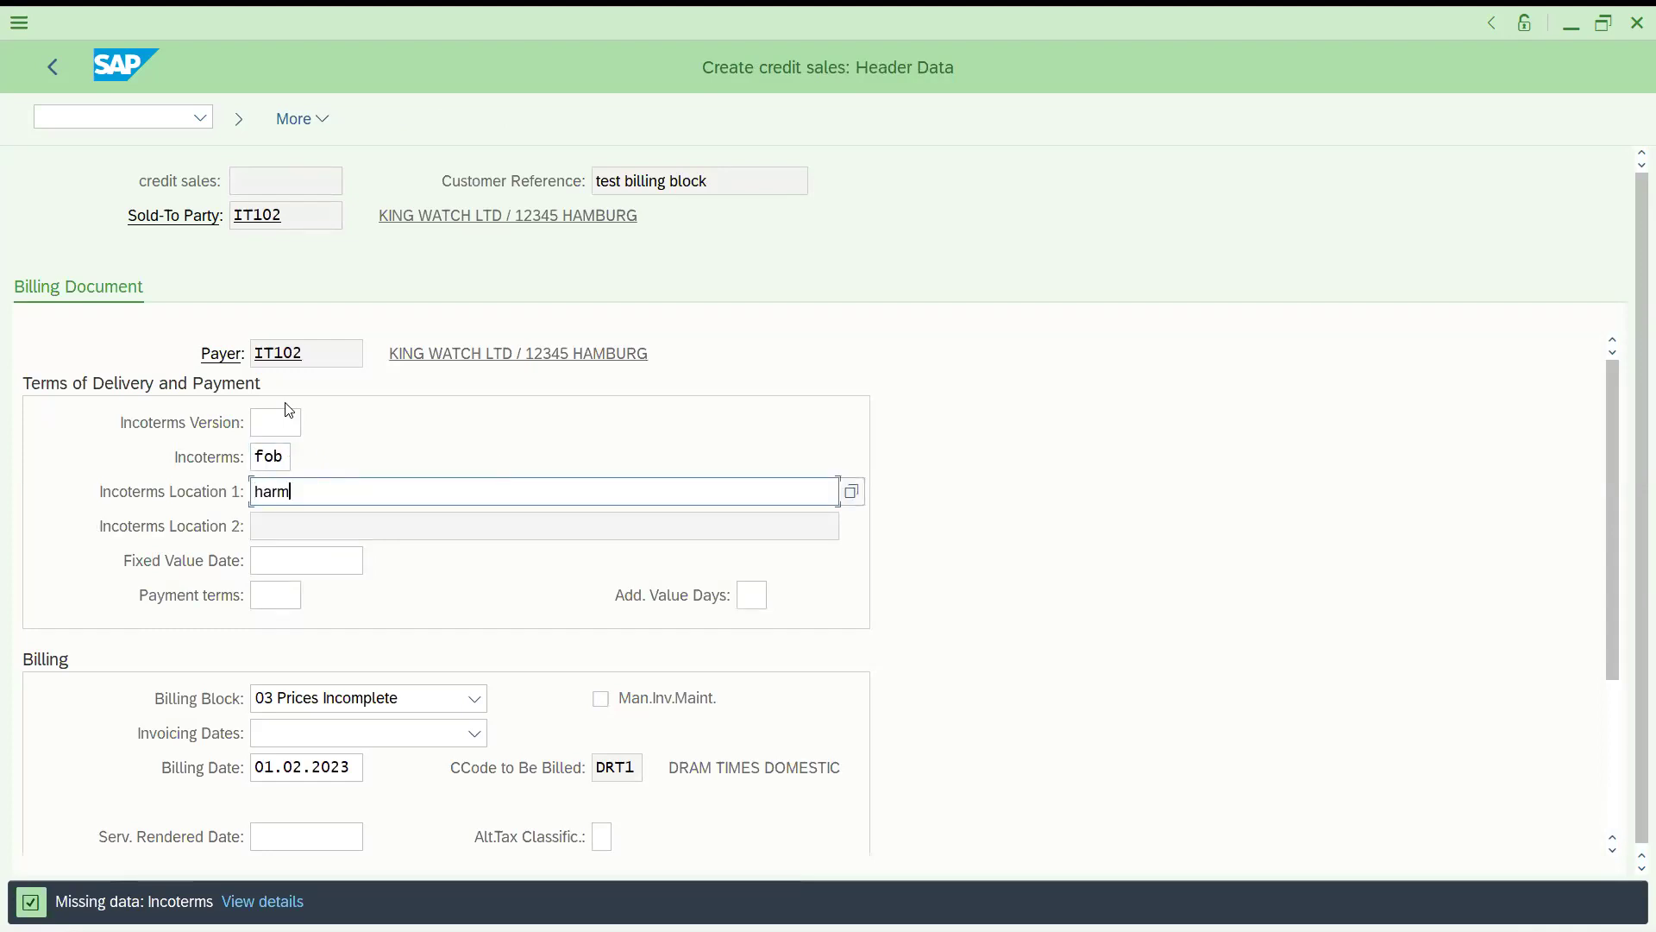
key("Return")
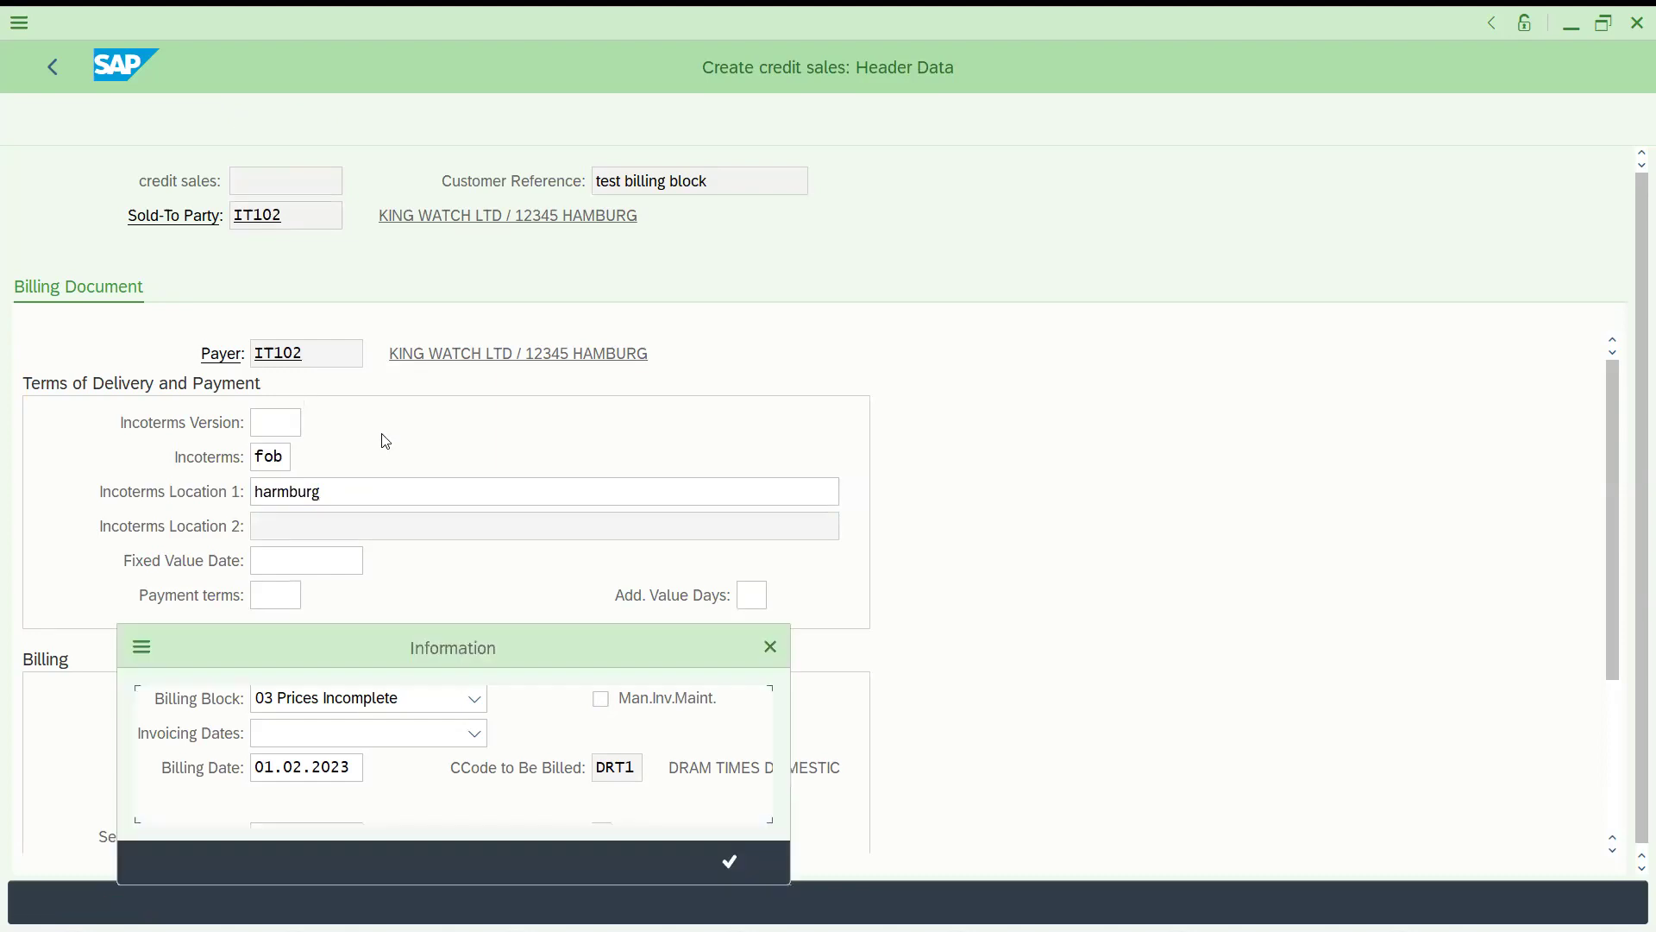
key("Return")
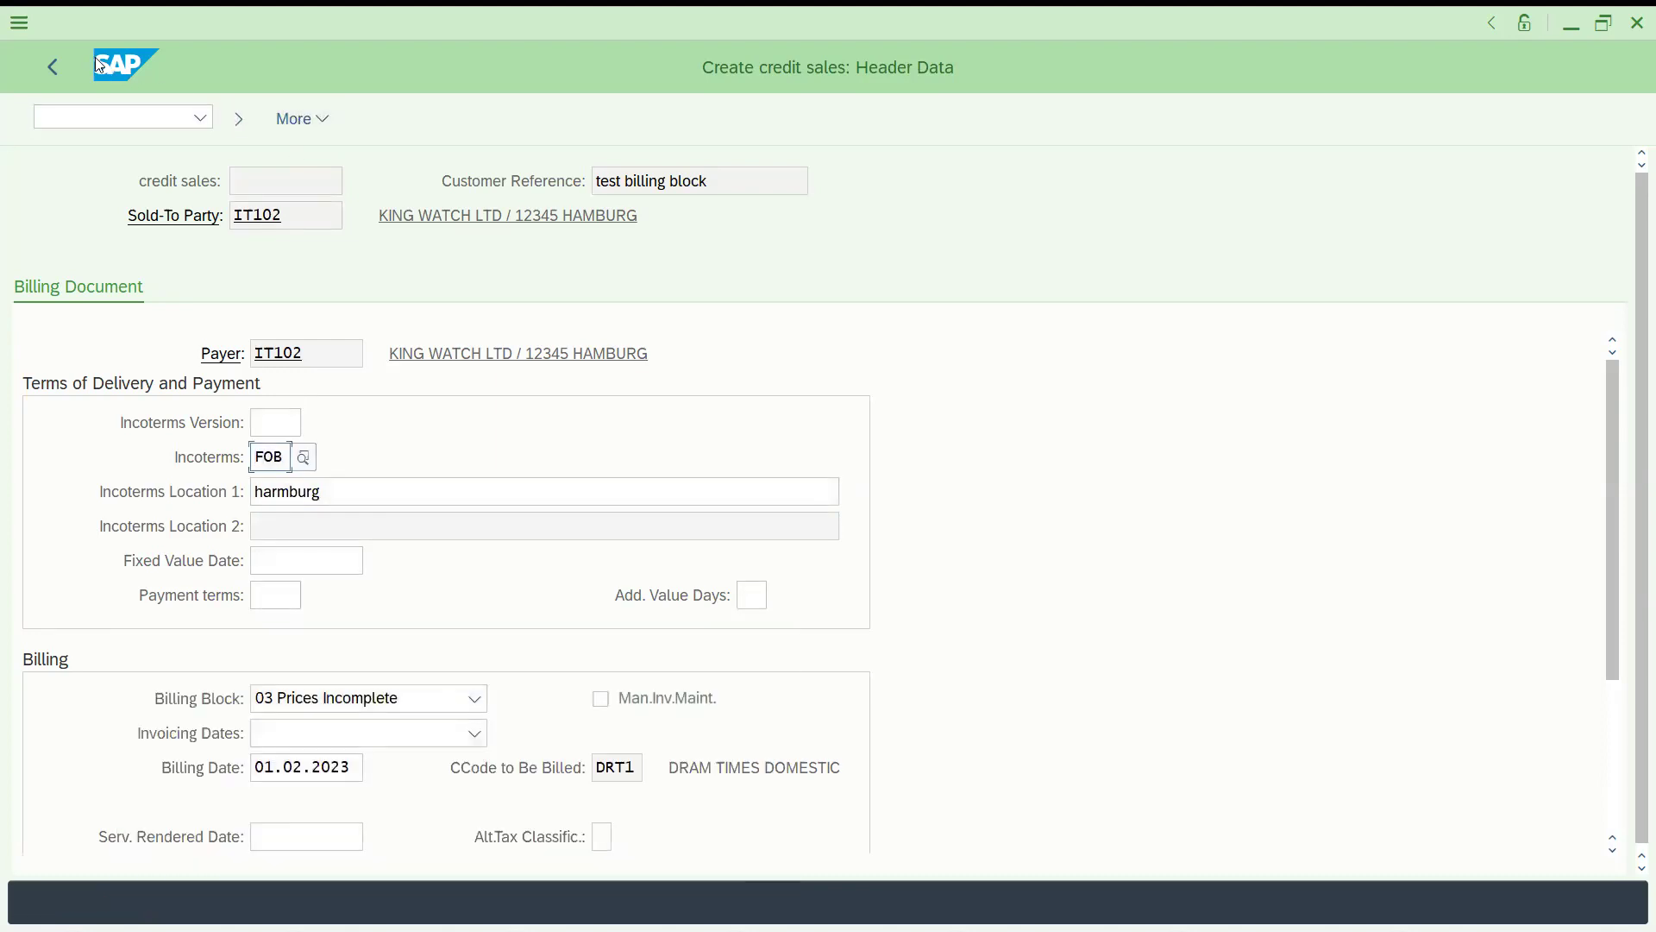
left_click(55, 66)
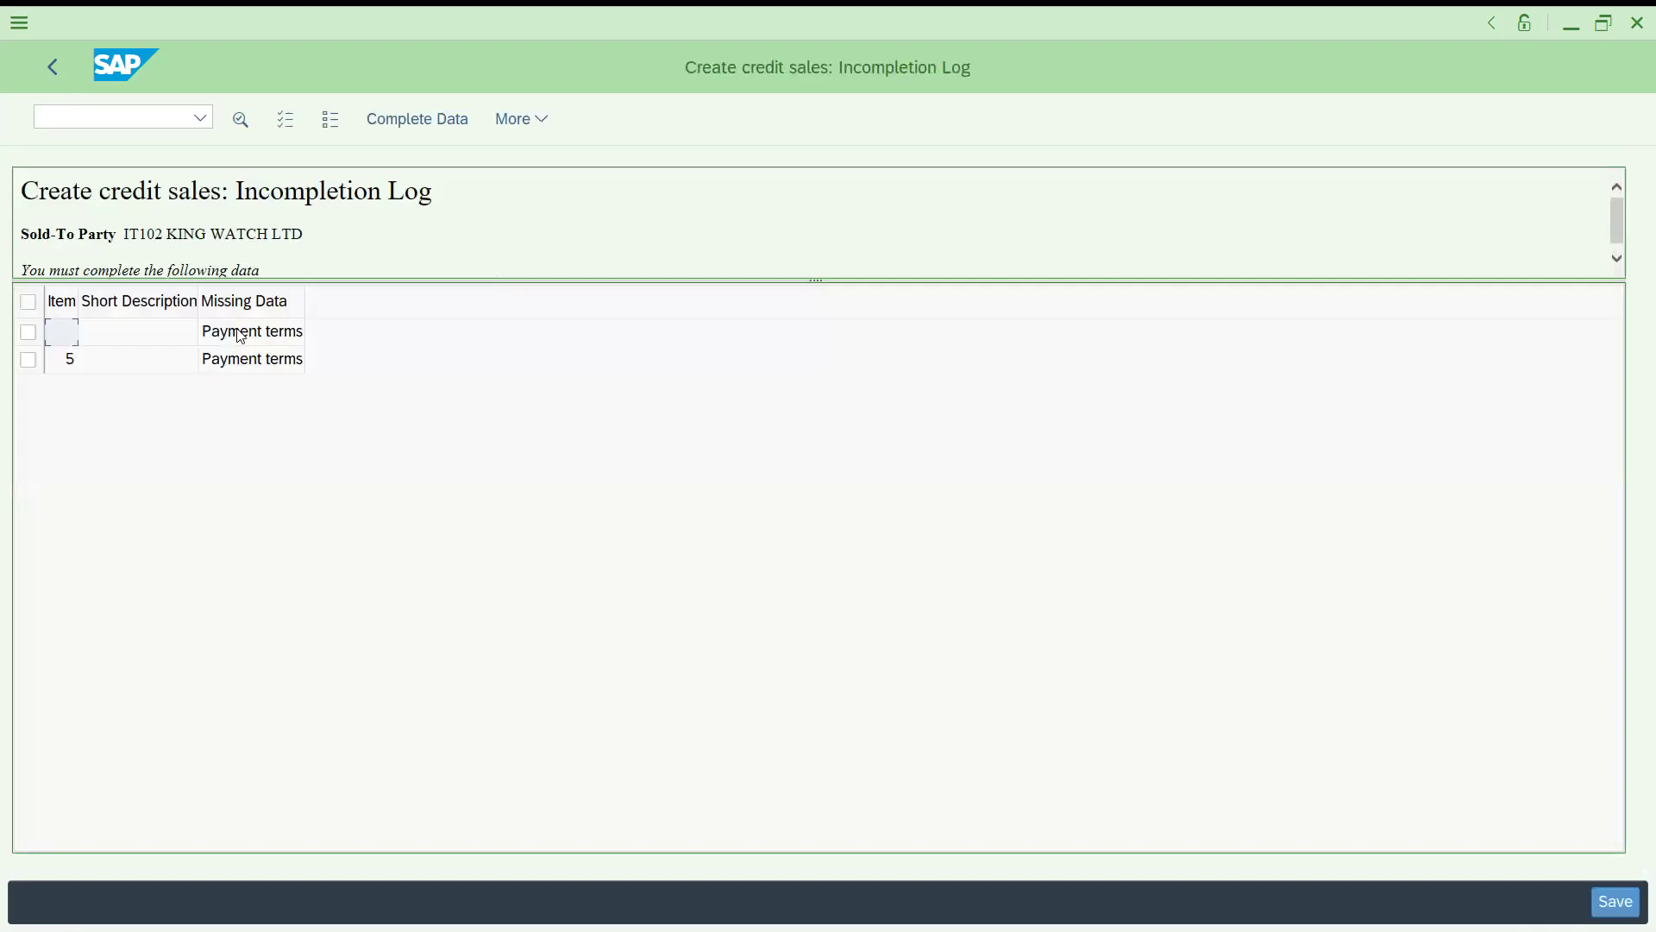
Fill the missing payment terms with 0001 and save the order as credit sales 166.
double_click(240, 335)
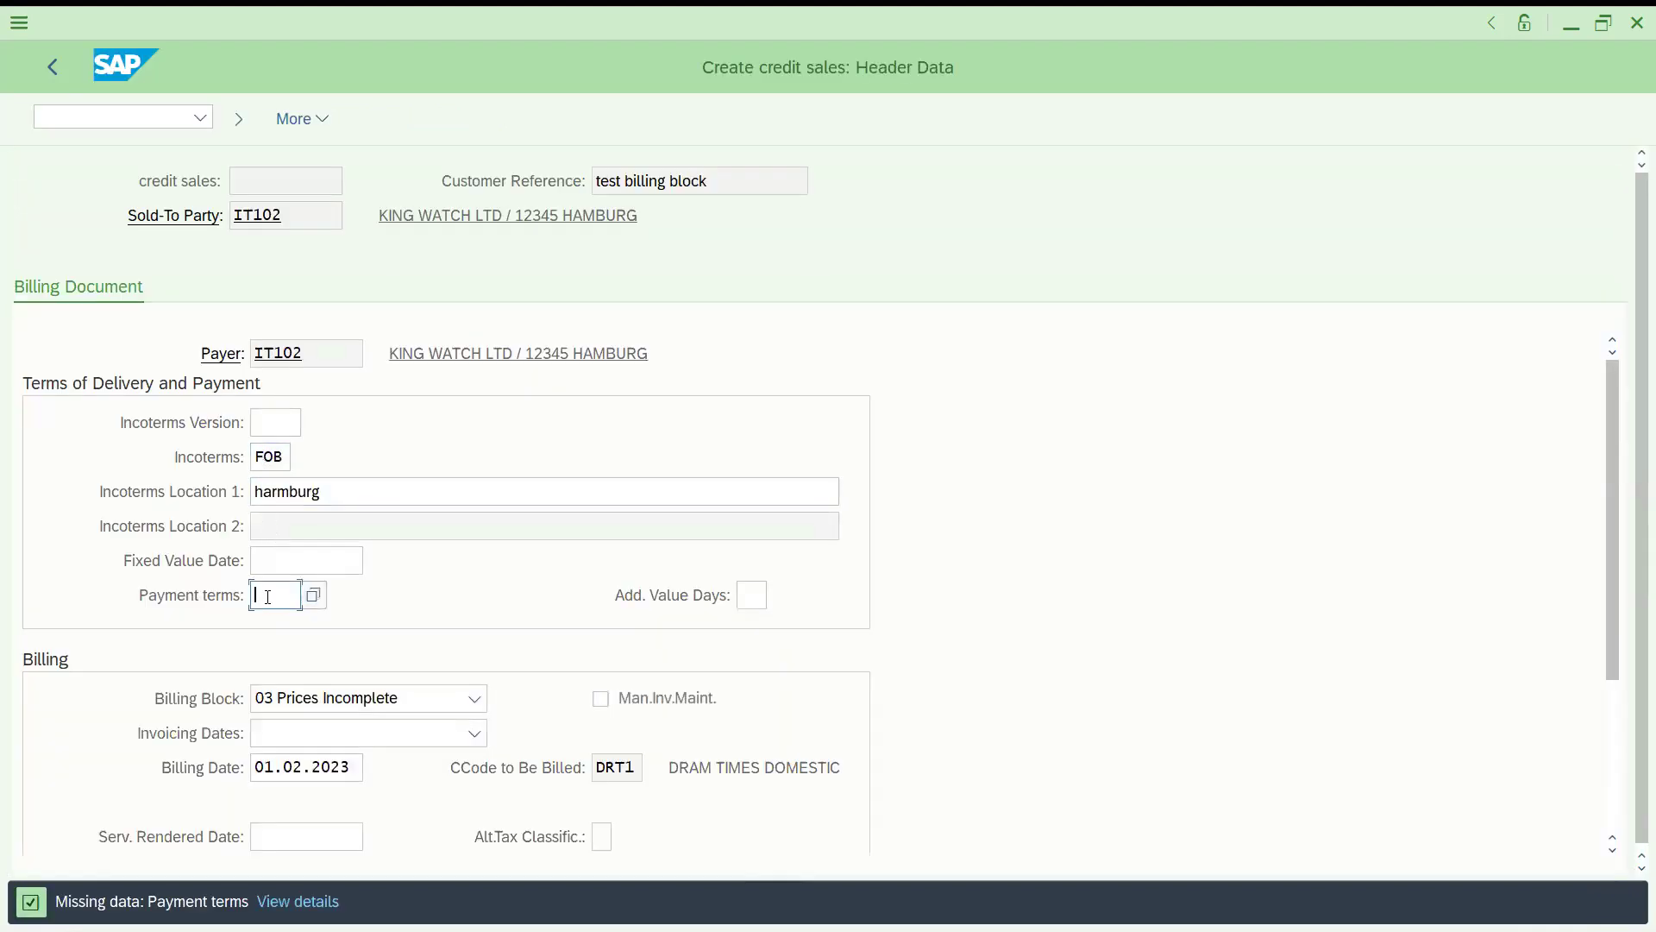
left_click(267, 595)
left_click(277, 627)
key("Return")
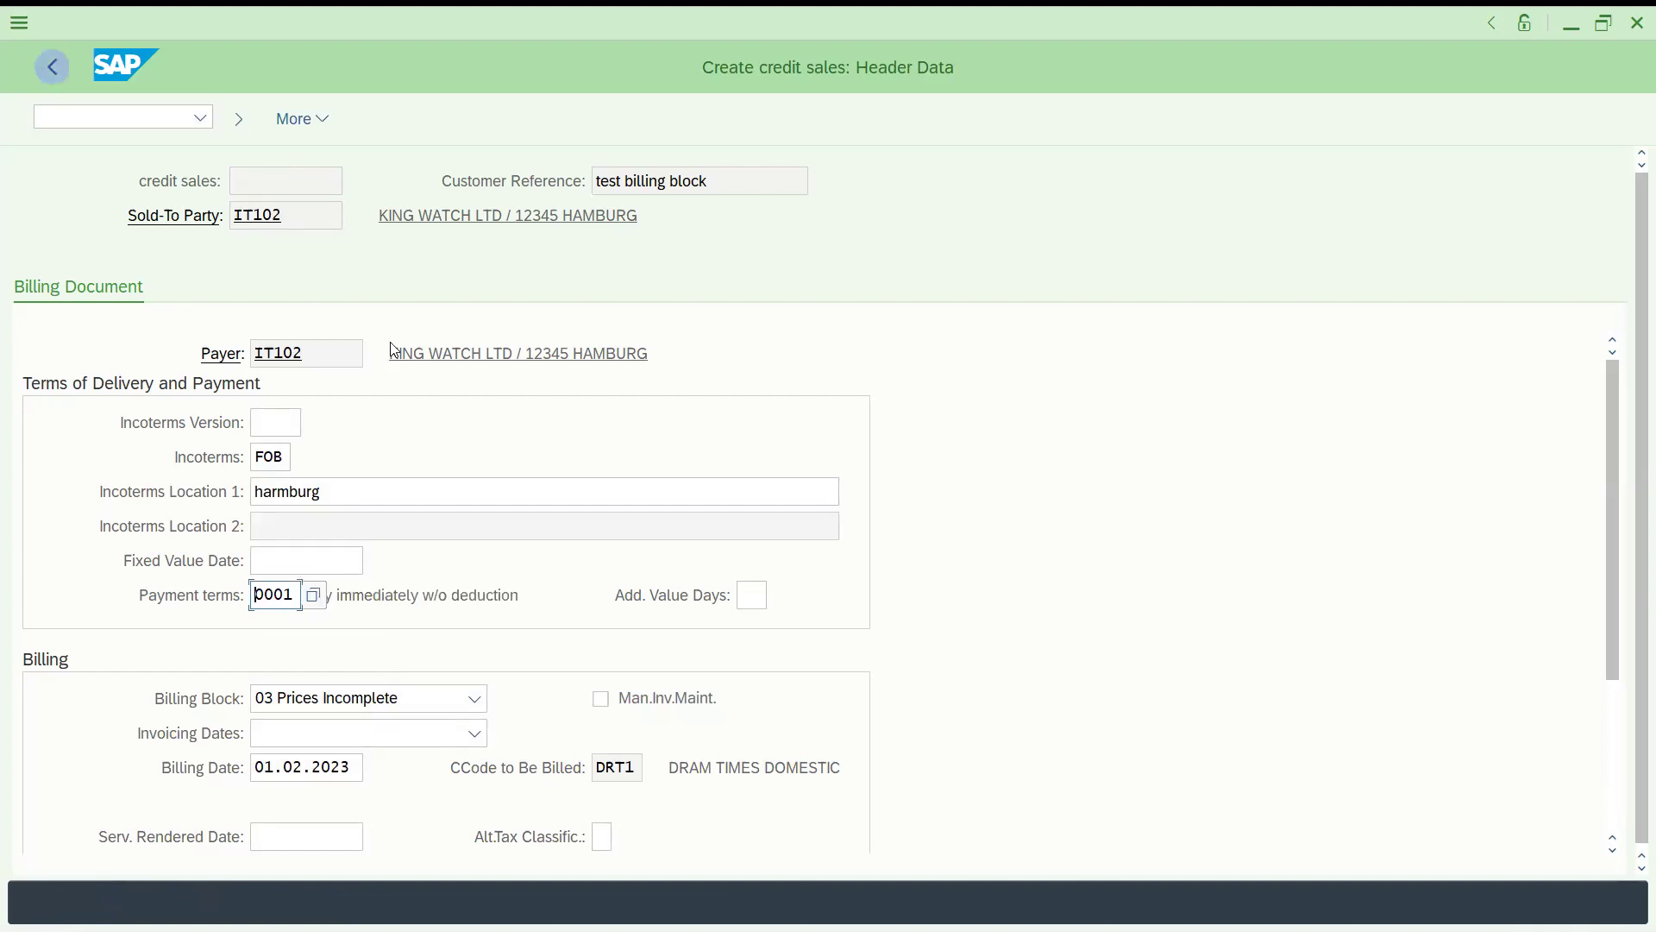
key("ctrl+s")
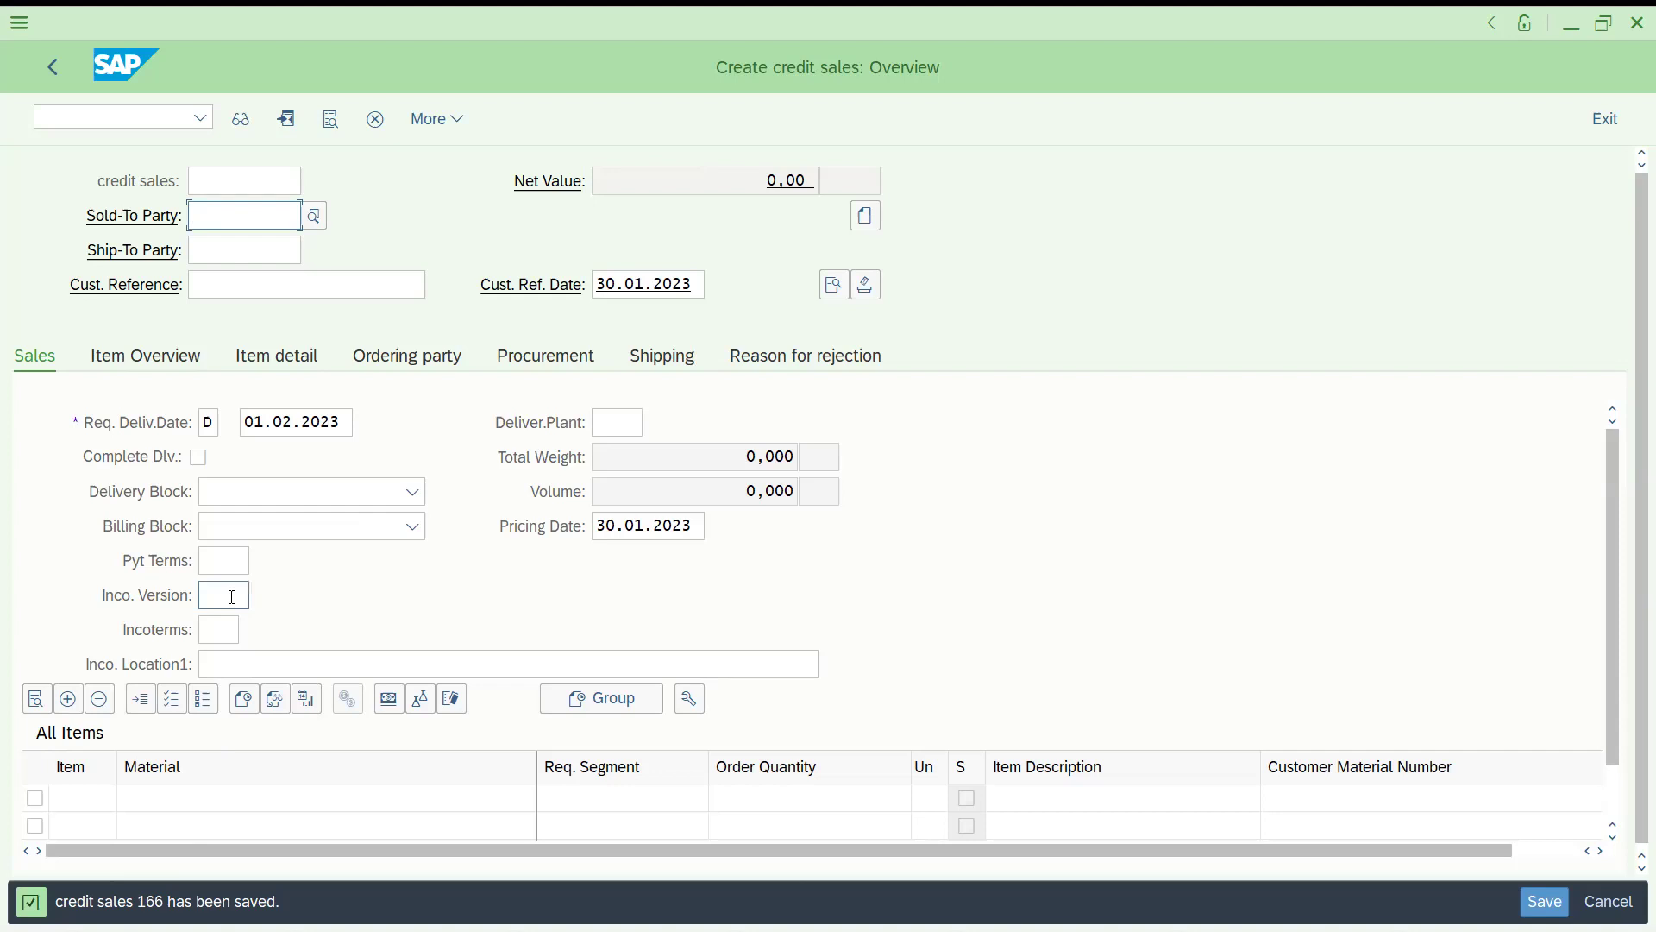
left_click(134, 117)
type("/")
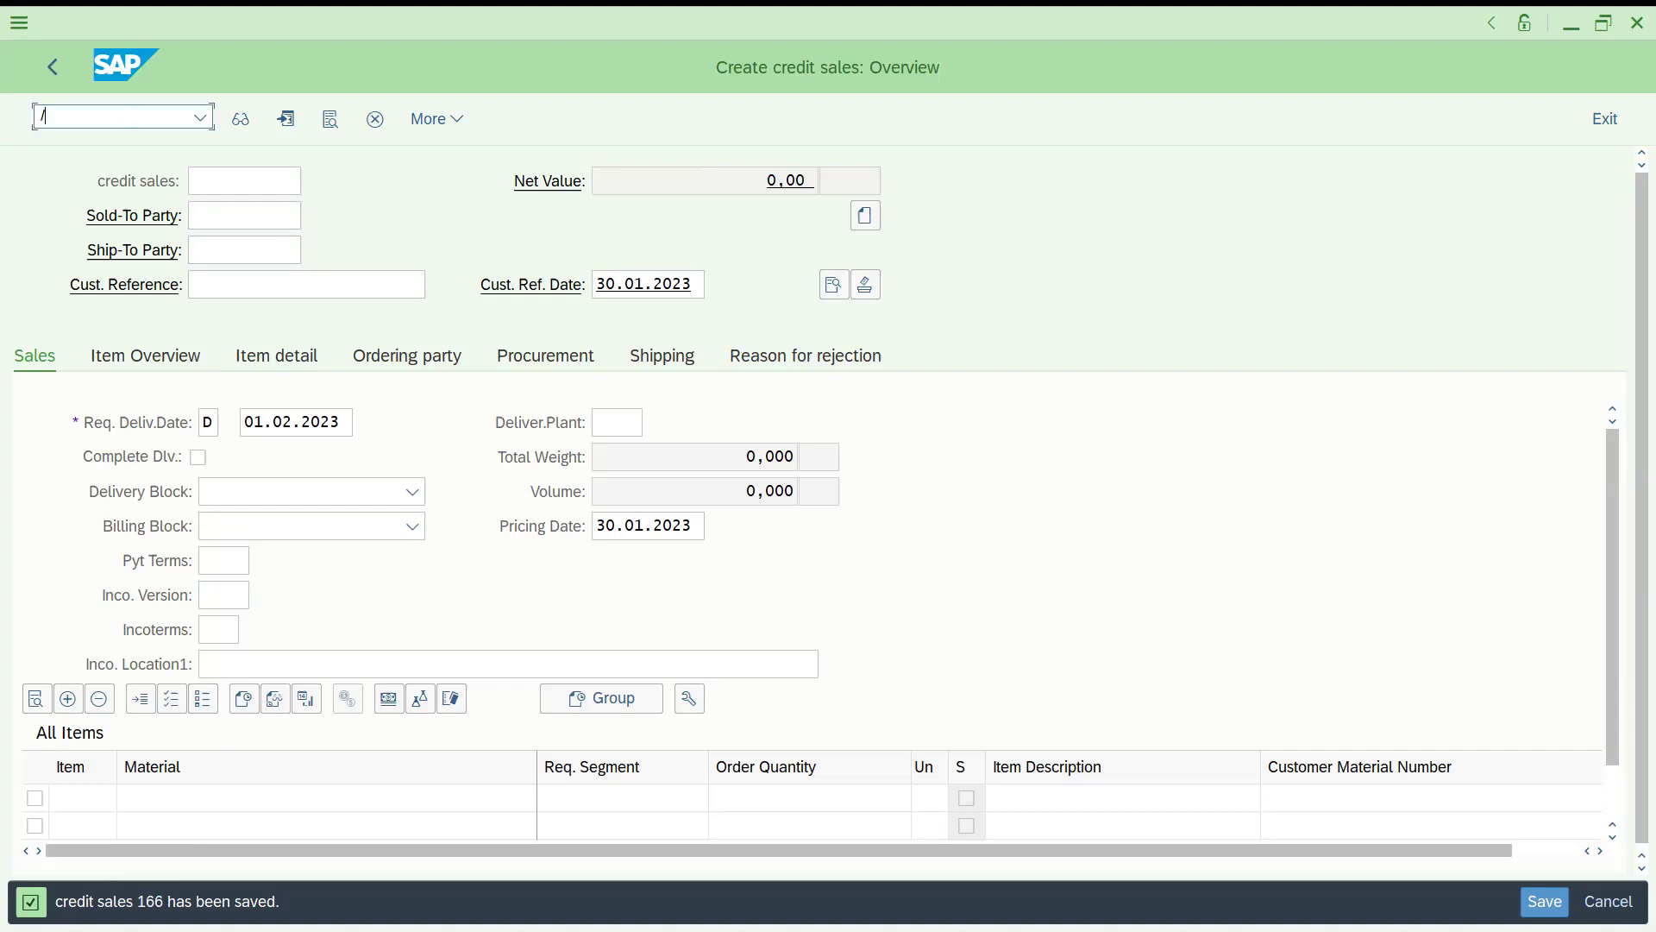
type("nva3")
key("Return")
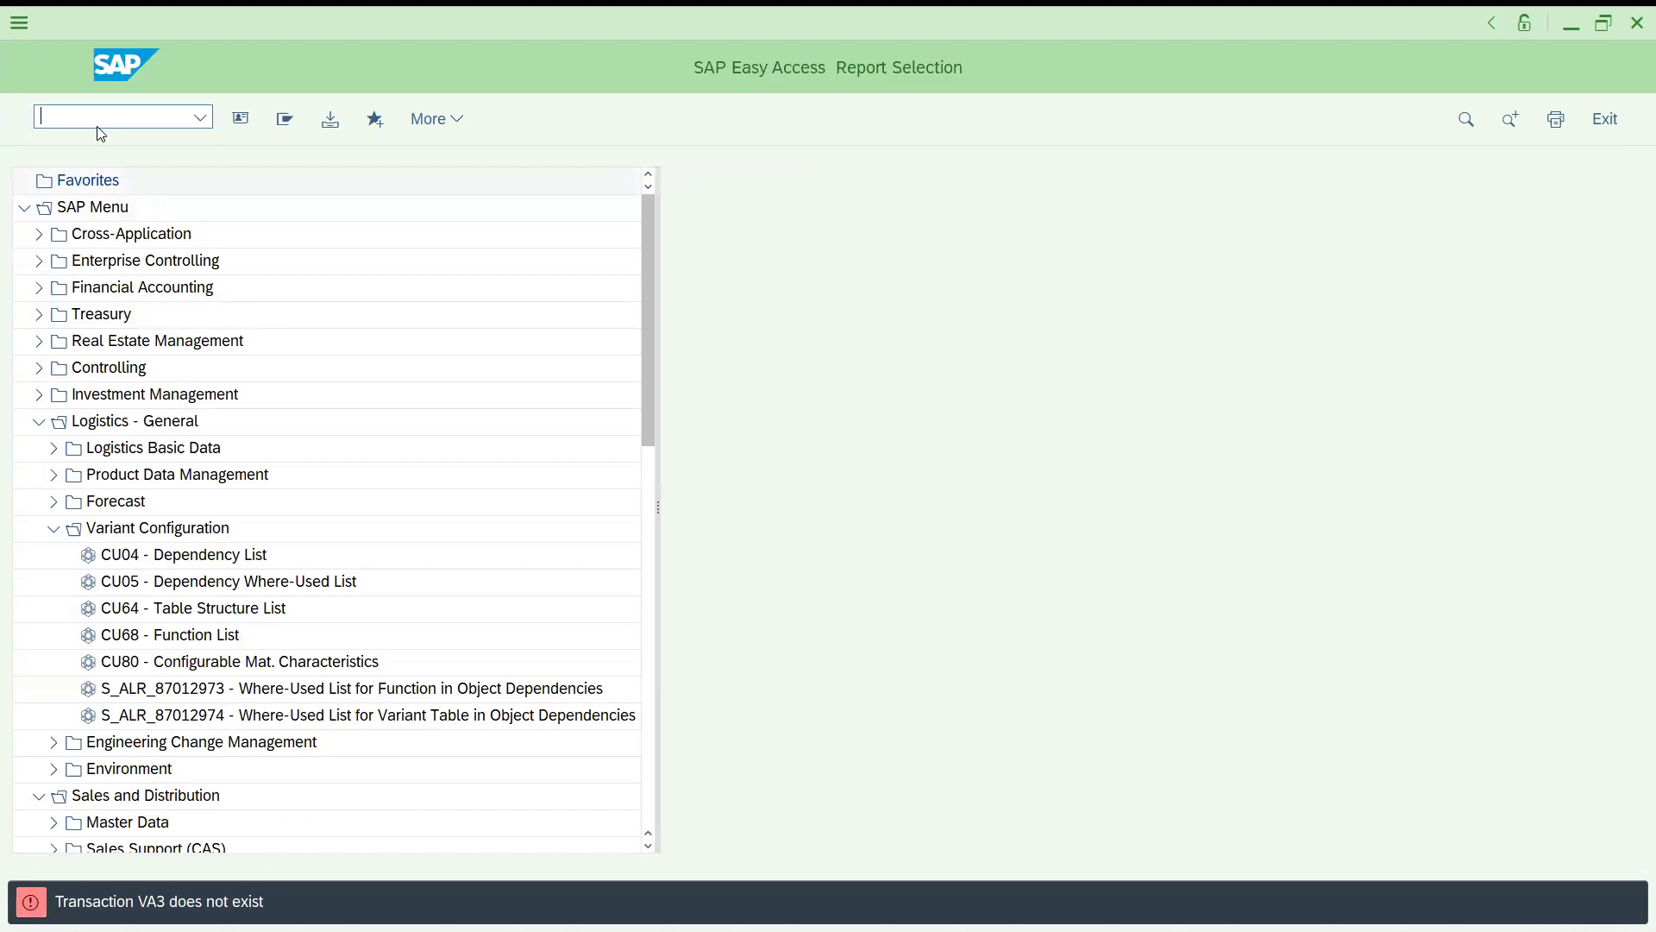
type("/nva03")
key("Return")
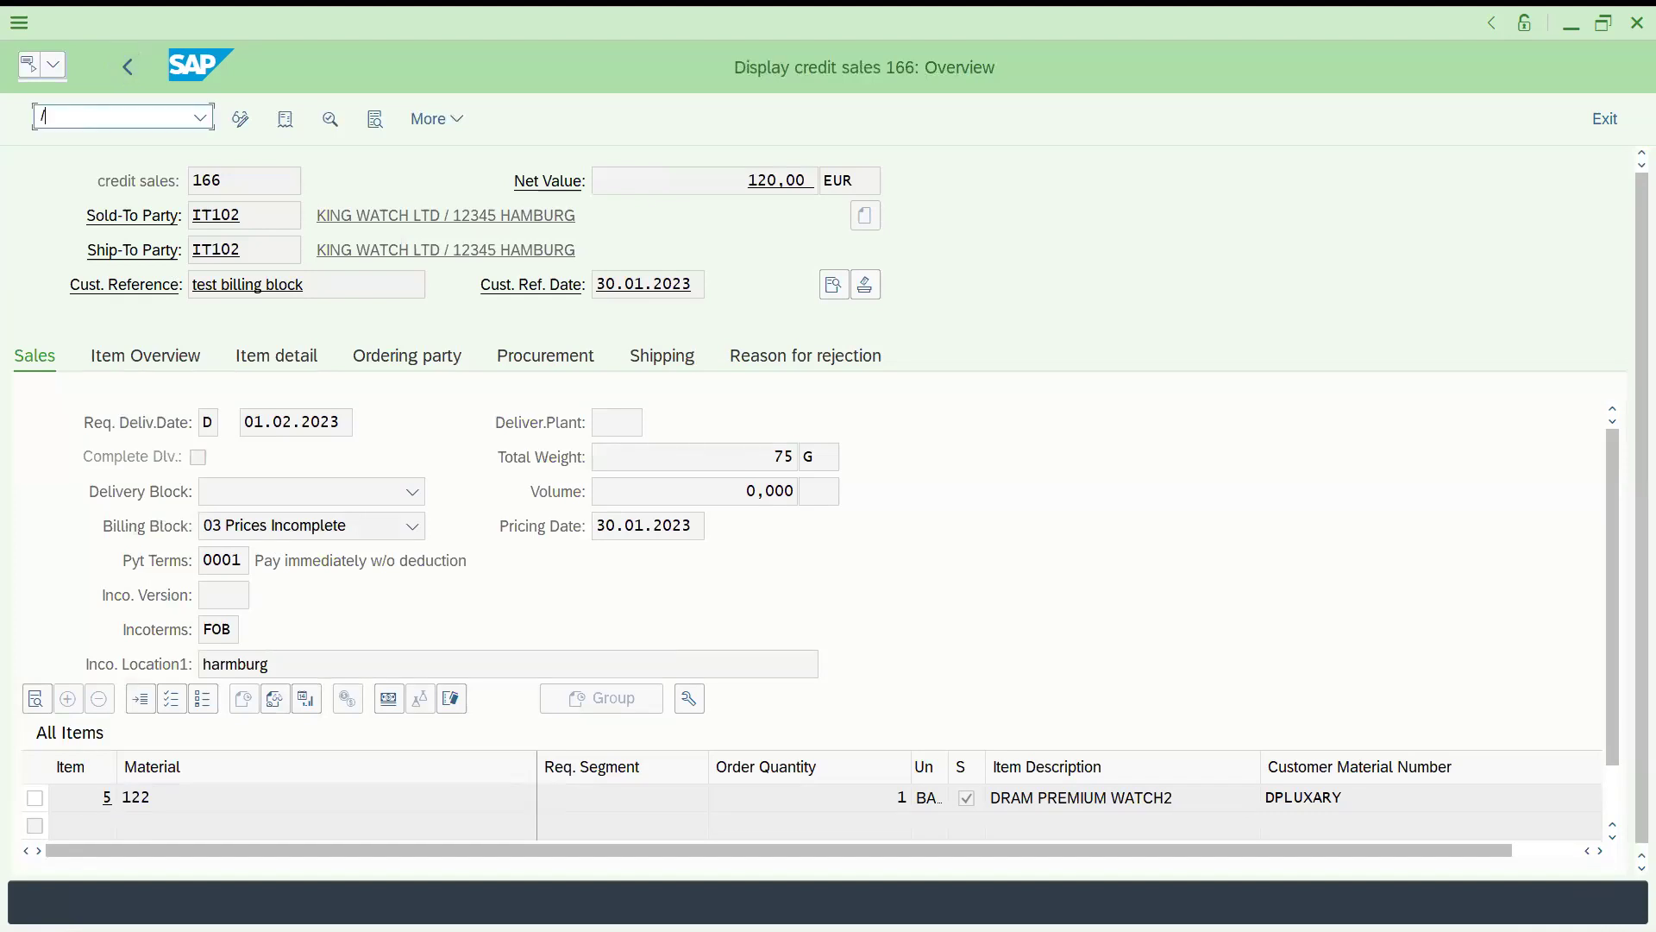
type("nva01")
key("Return")
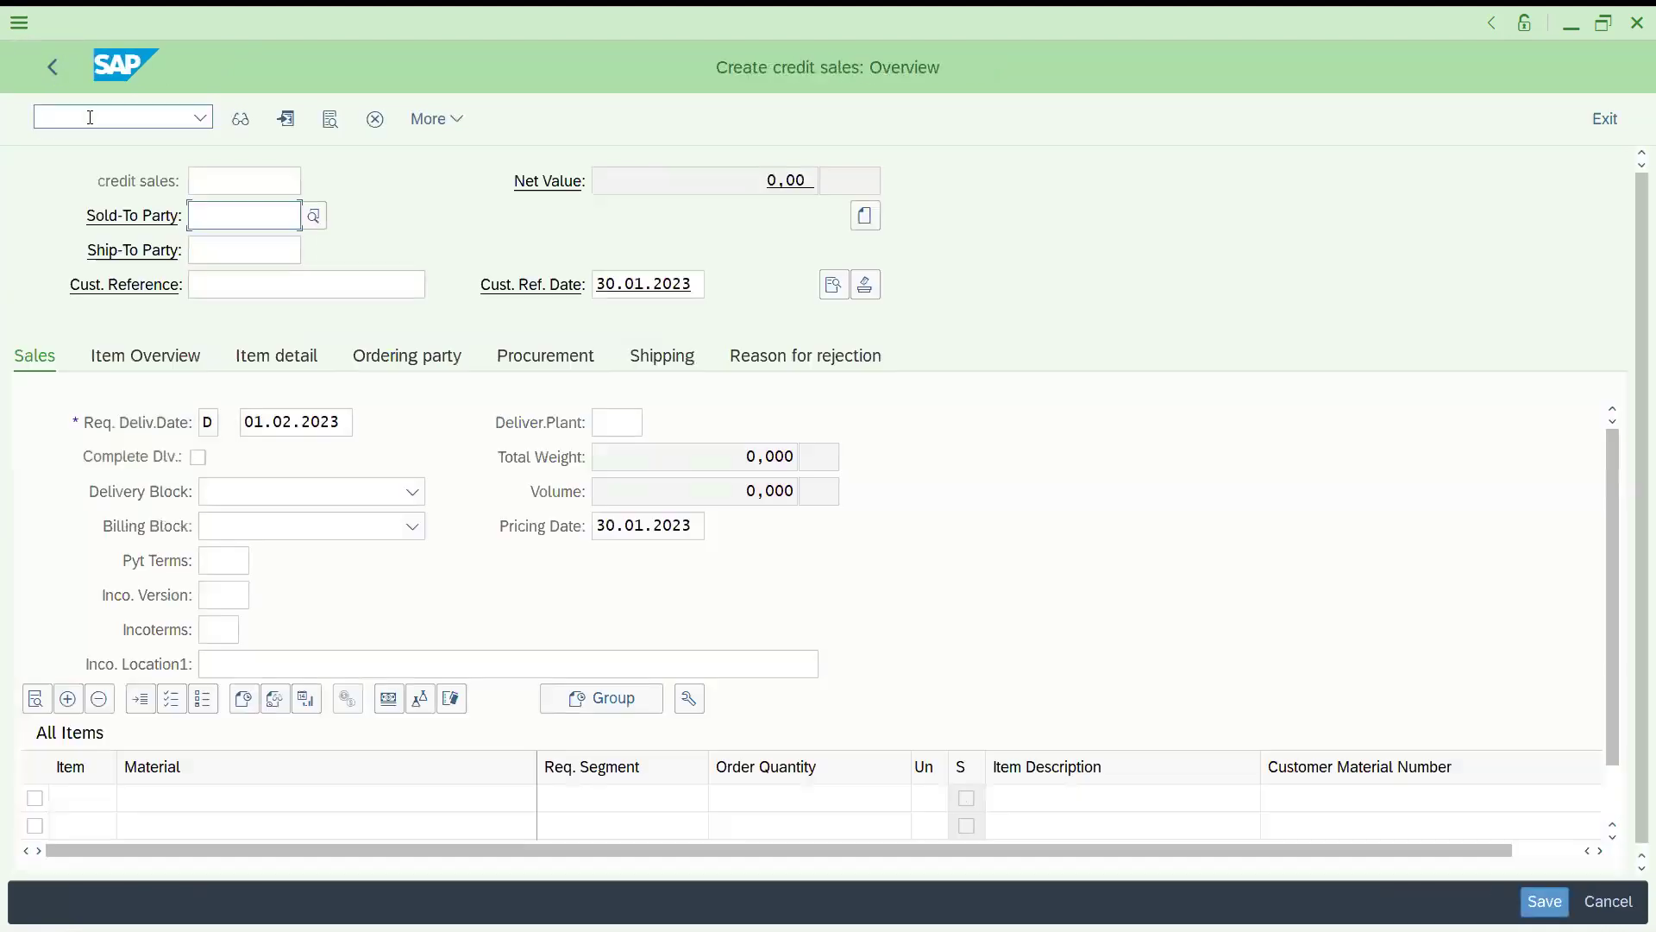
Start a credit sale for sold-to IT102 with customer reference 345, accepting the warnings.
type("IT102")
key("Return")
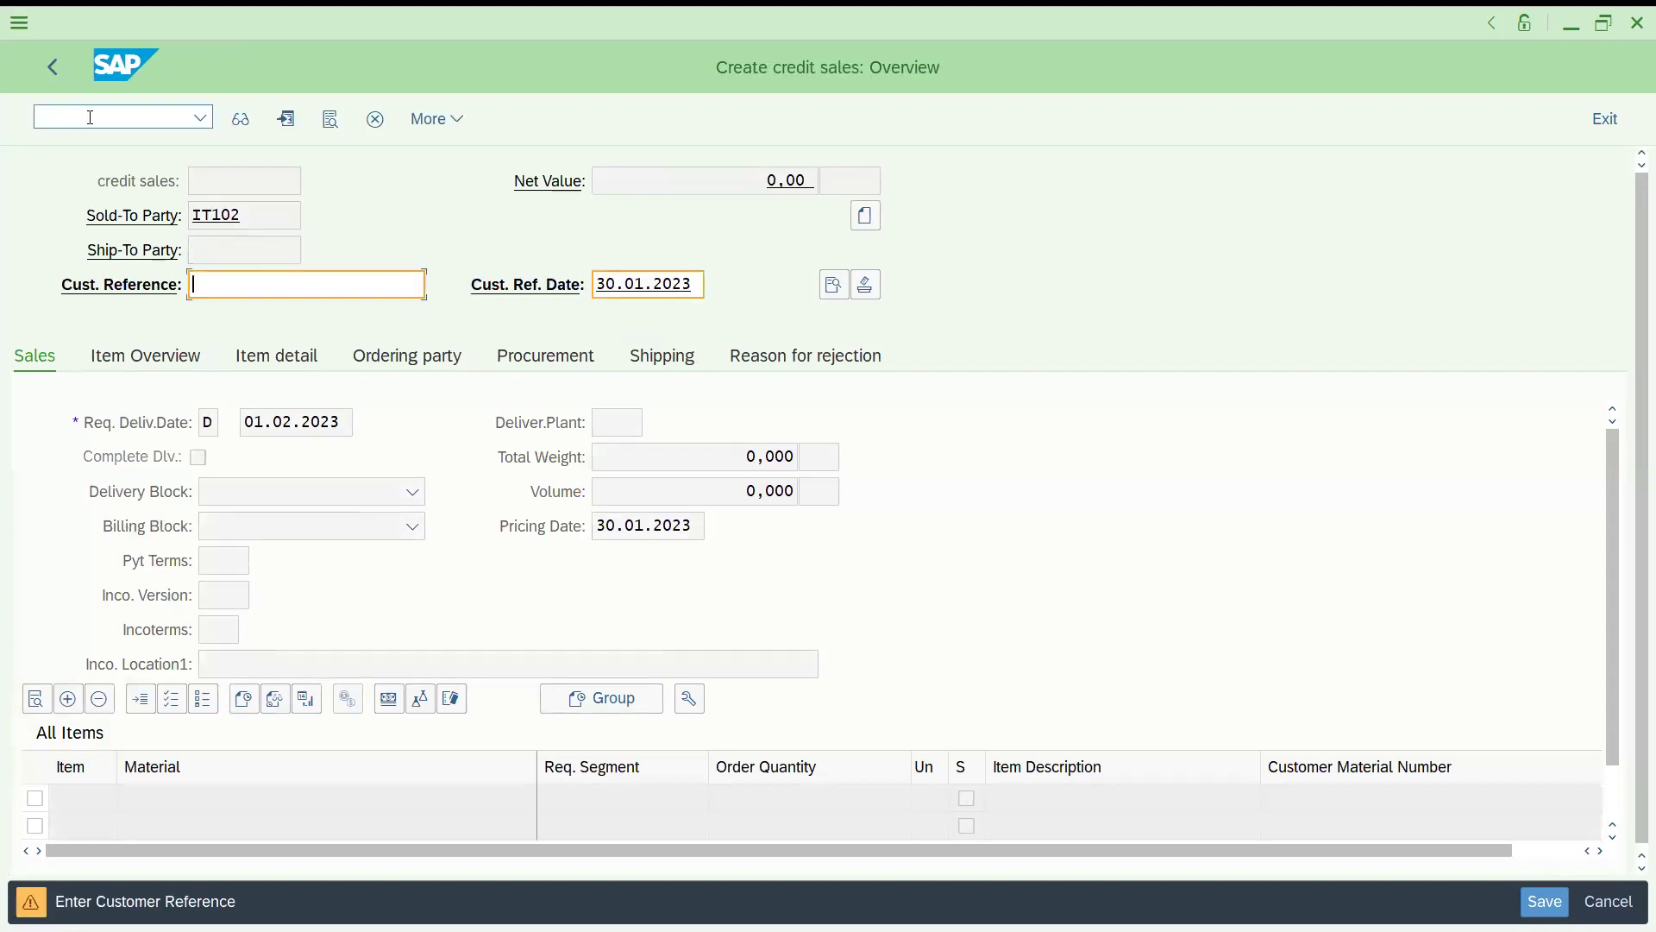
type("345")
key("Return")
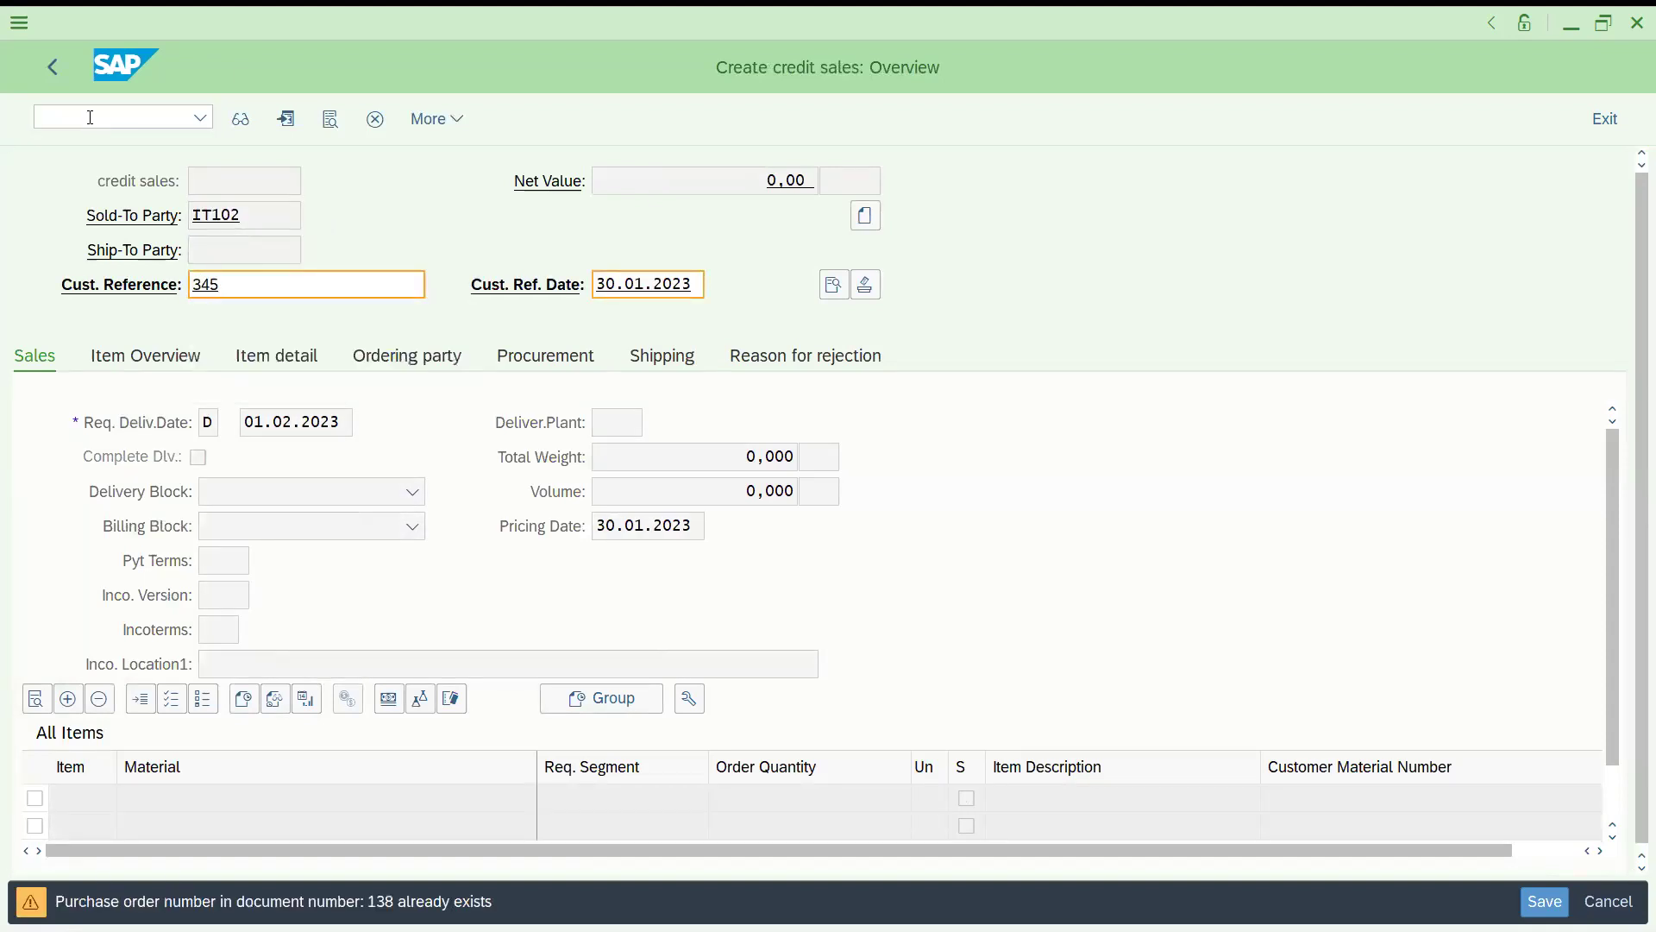
key("Return")
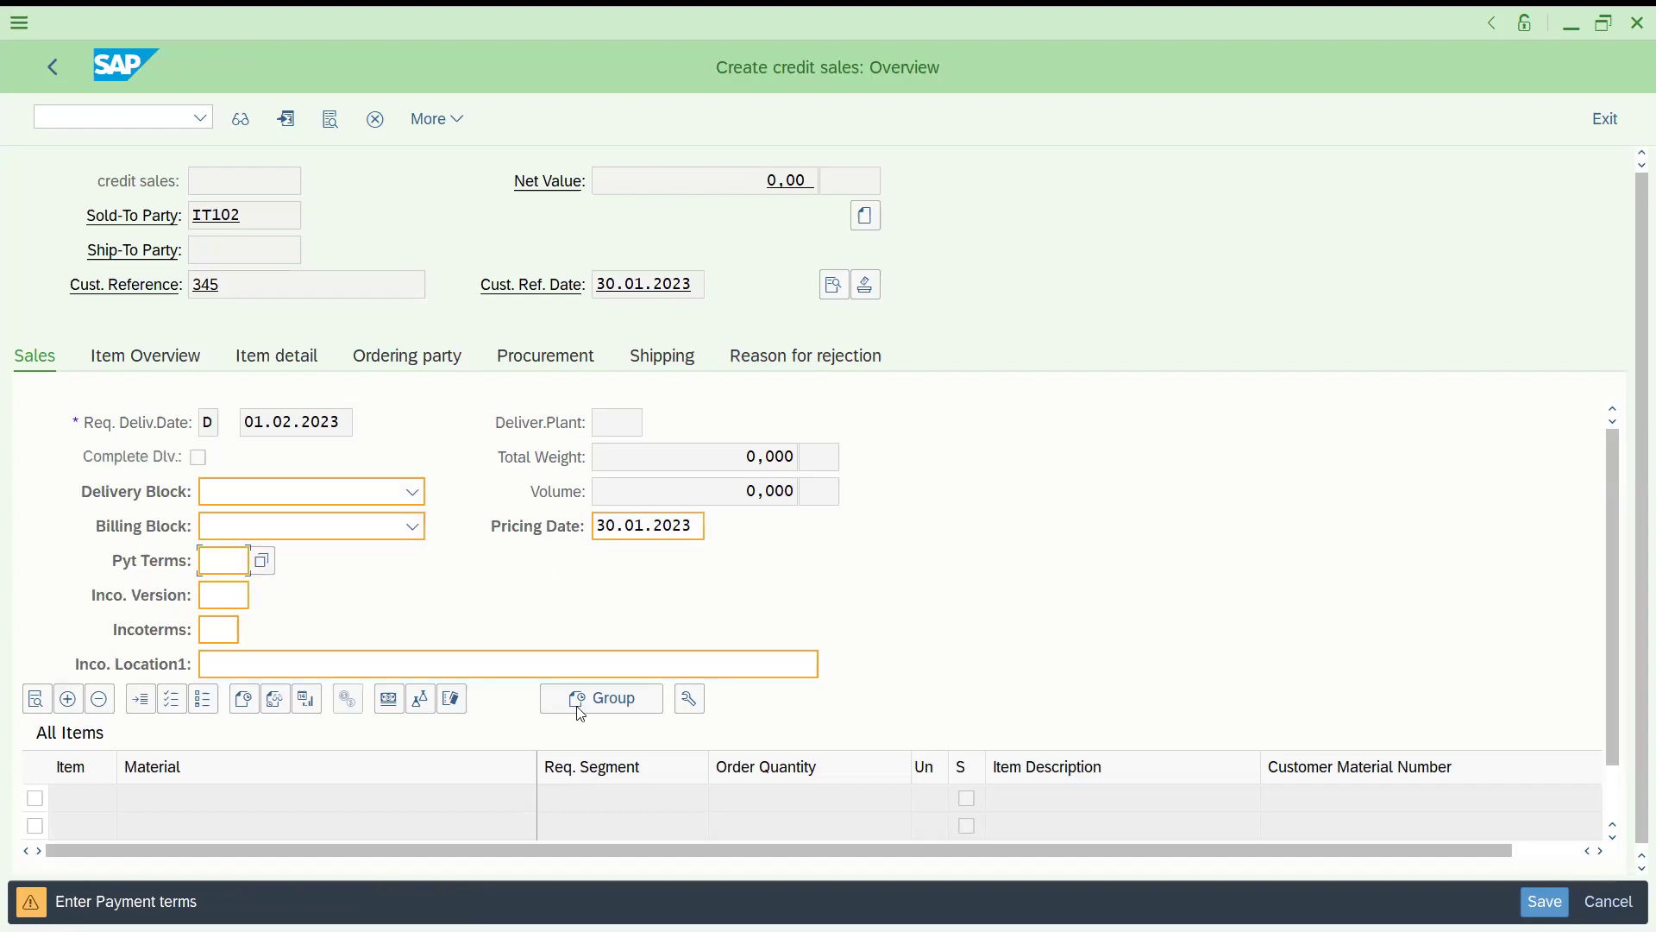
key("Return")
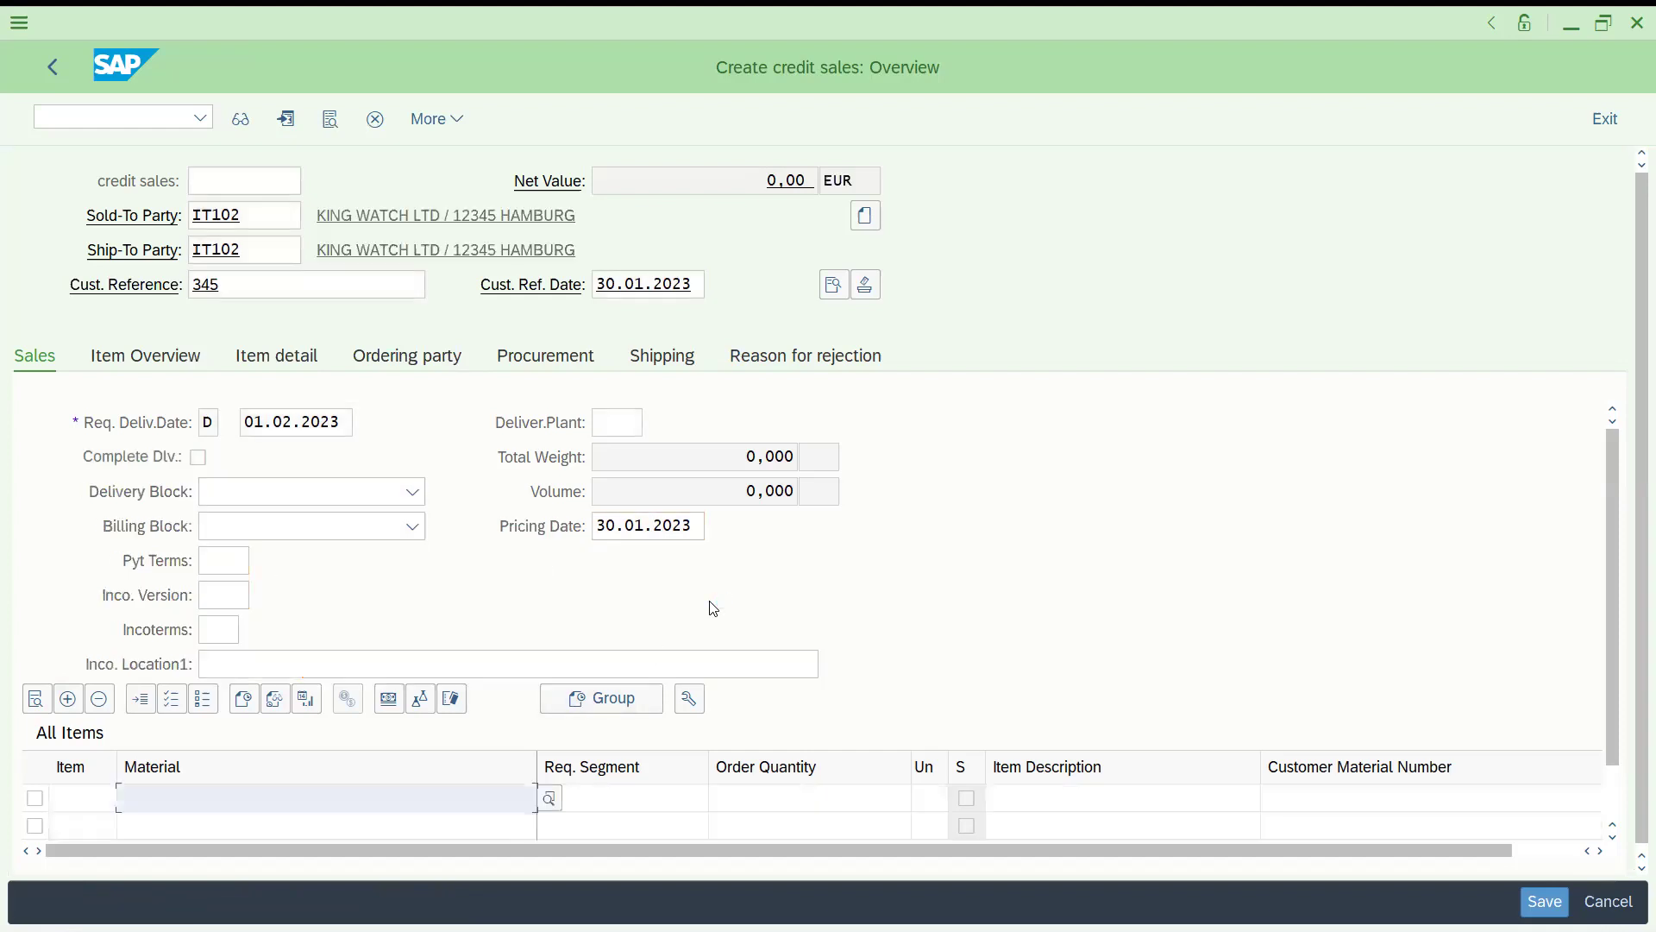
Add one unit of material 113, bringing the net value to 200,00 EUR.
key("Down")
key("Down")
key("Down")
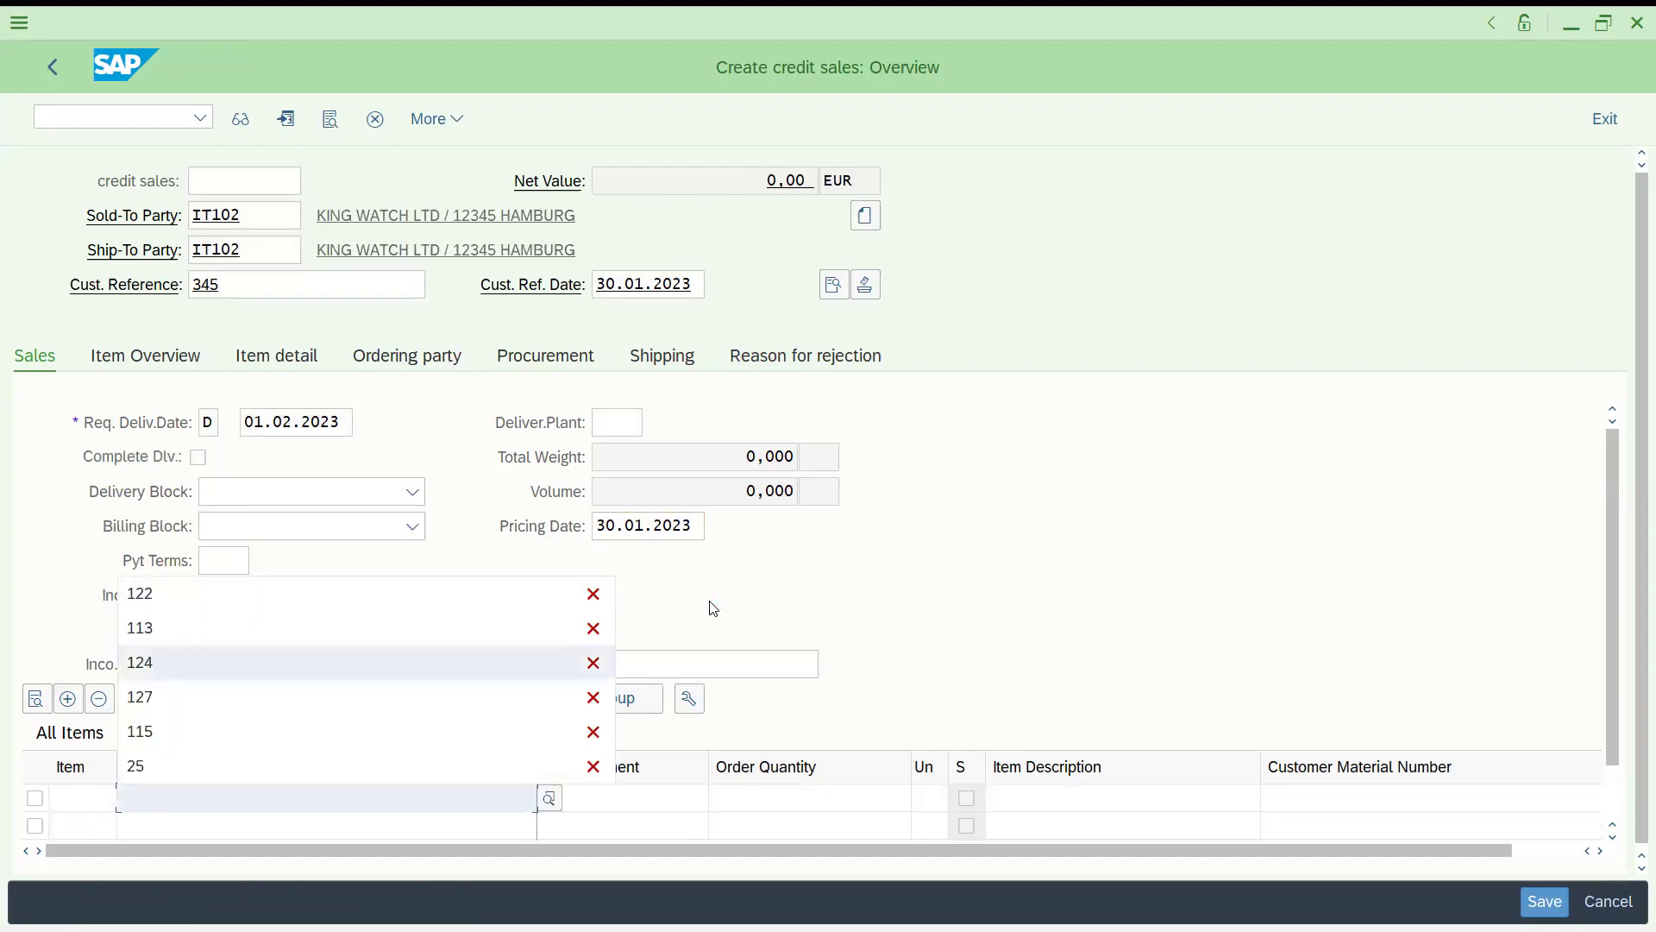
key("Up")
key("Return")
key("Tab")
key("Tab")
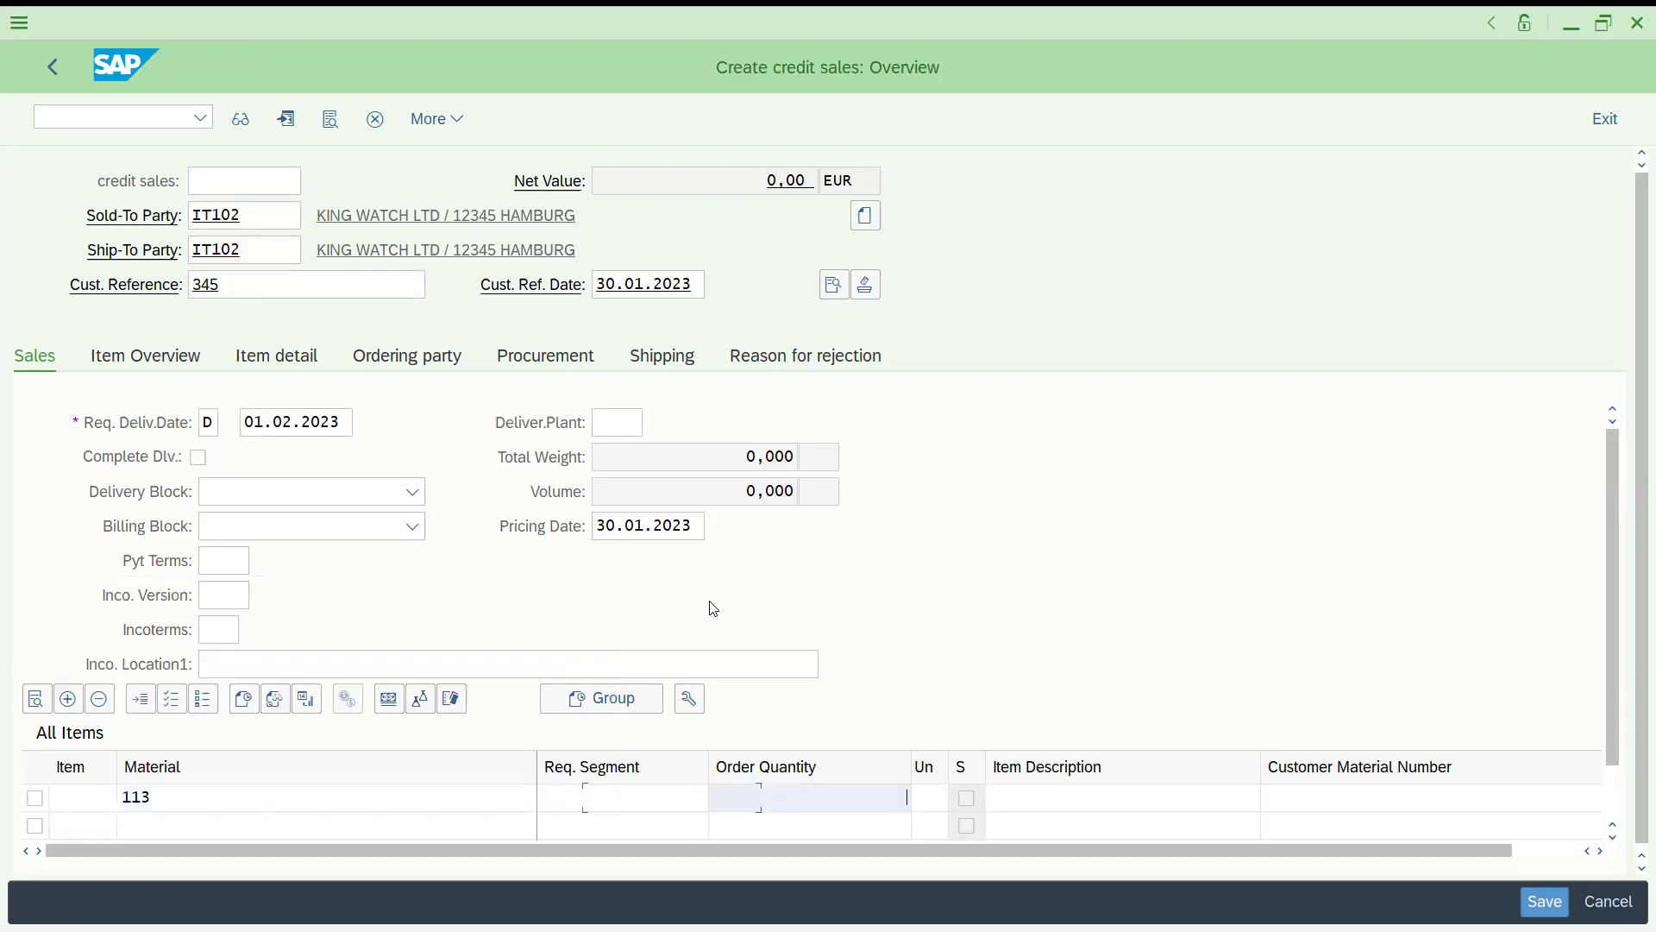
type("1")
key("Return")
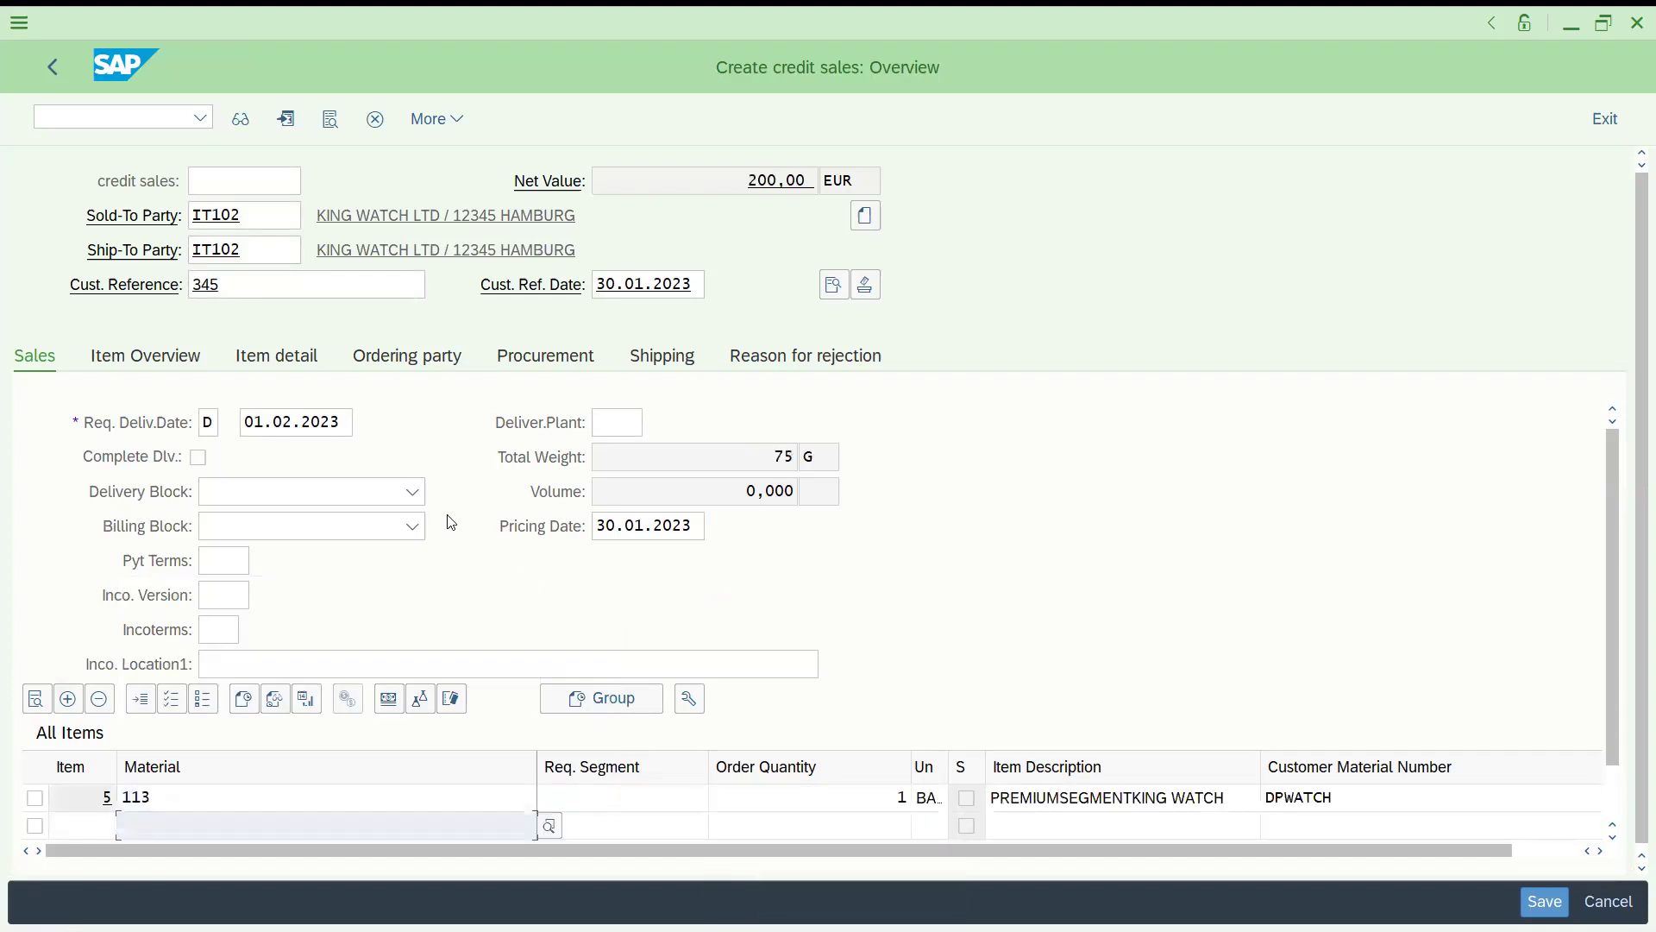
left_click(397, 492)
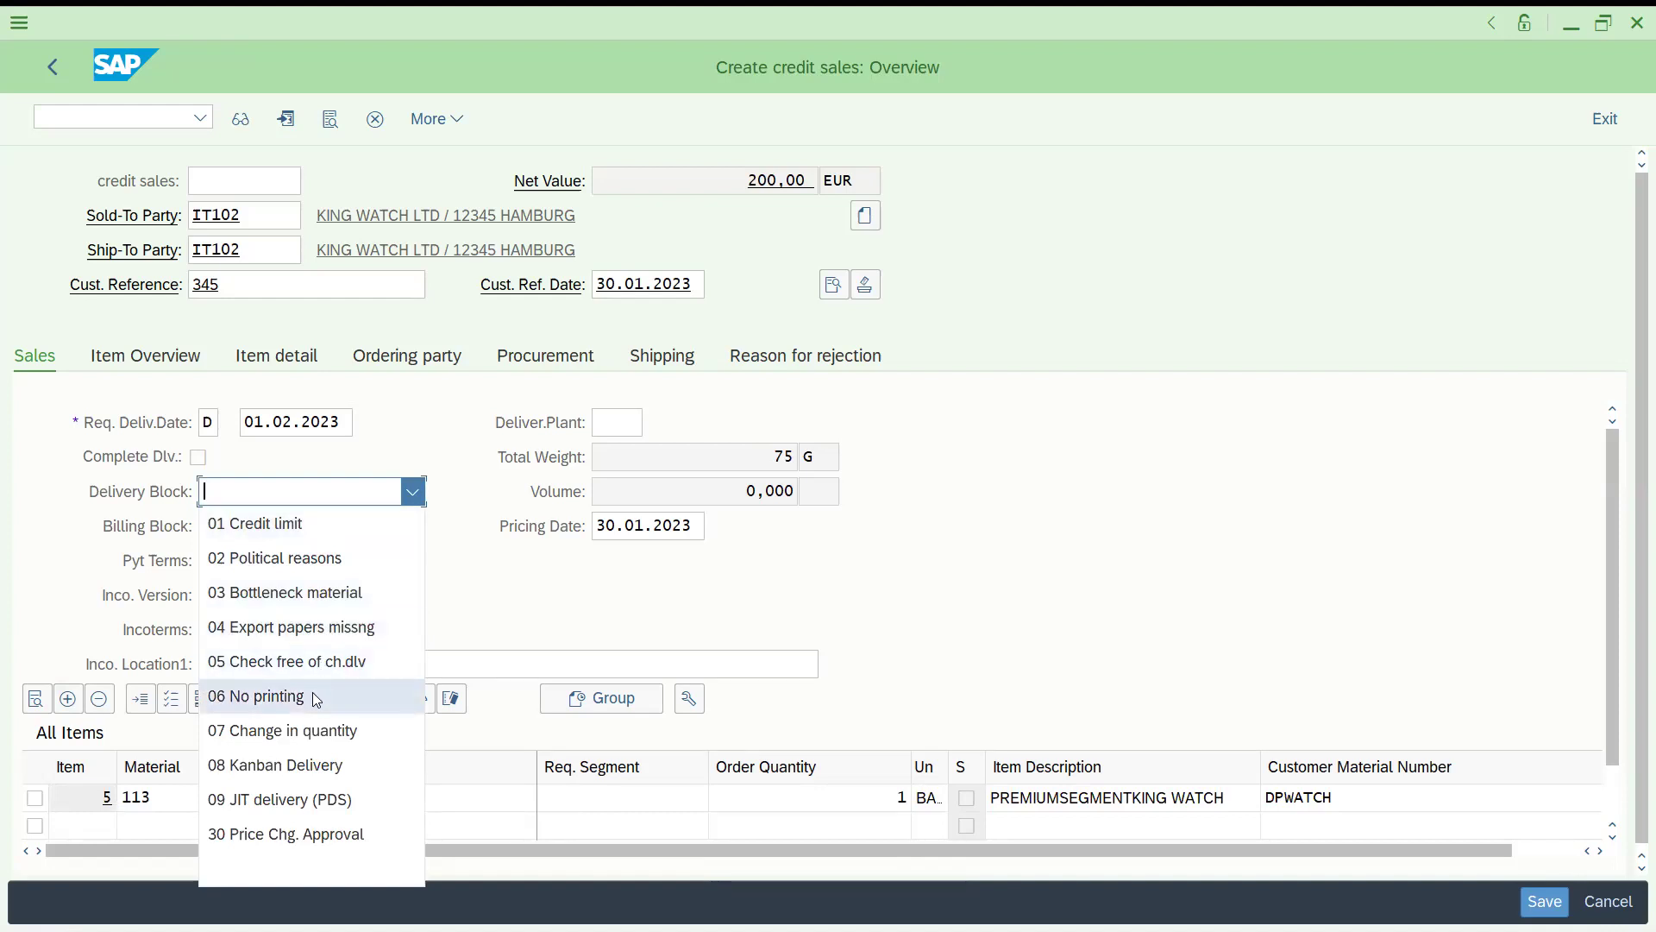
Set delivery block 07 Change in quantity and billing block 04 Check Terms of Paymt.
left_click(321, 730)
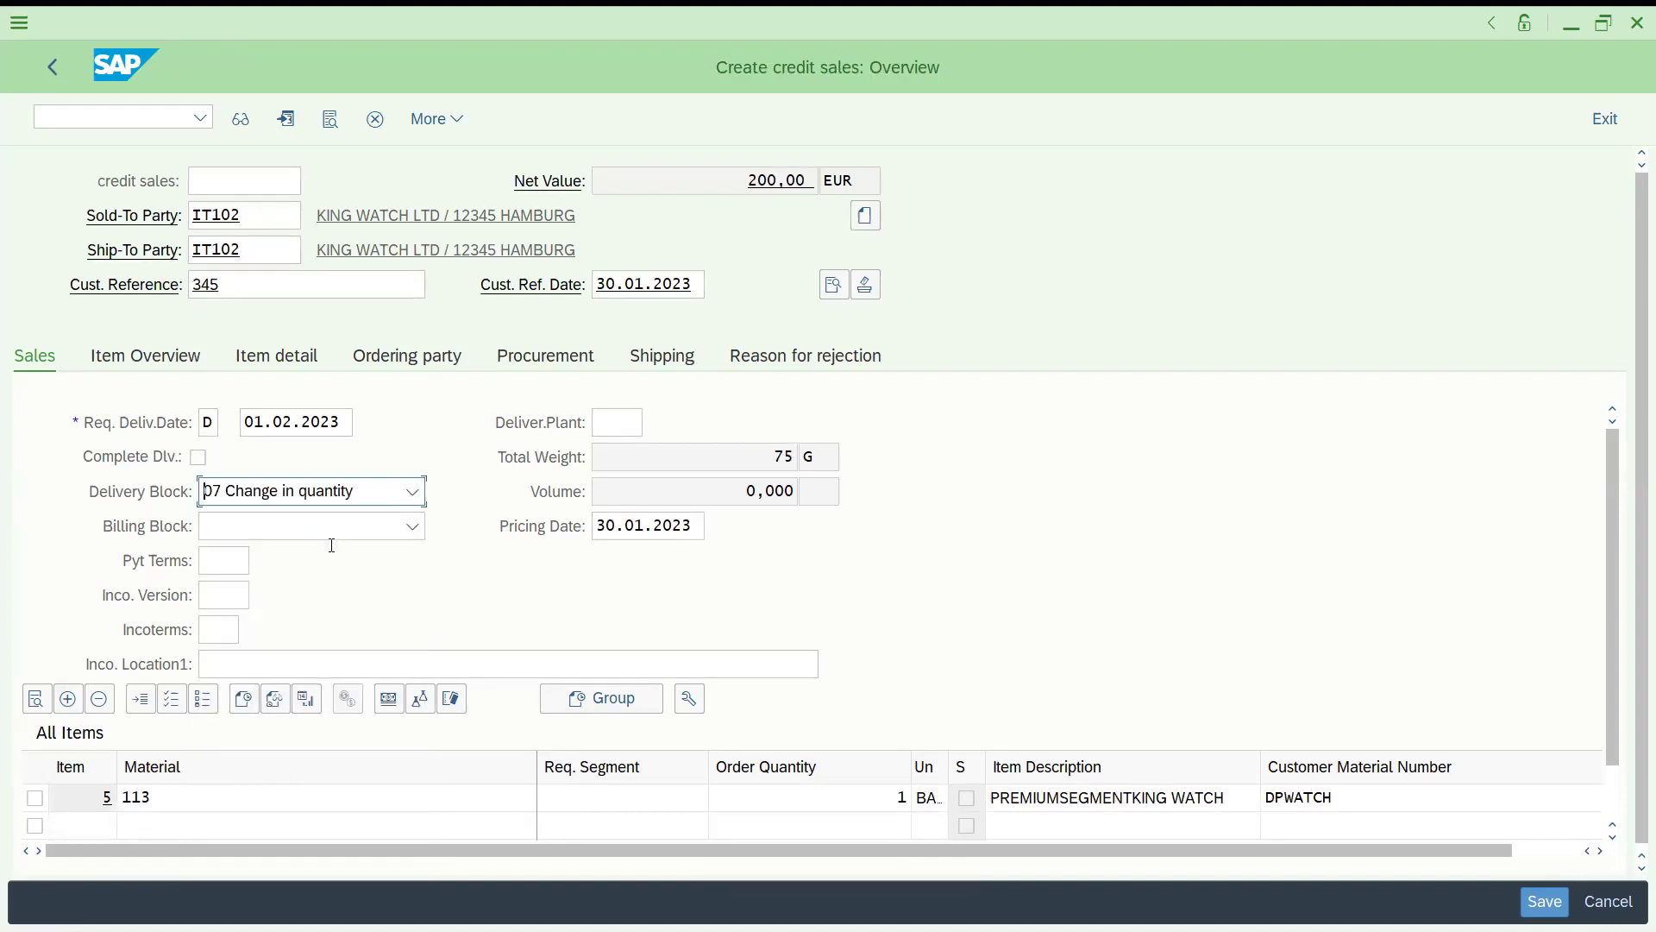
left_click(321, 527)
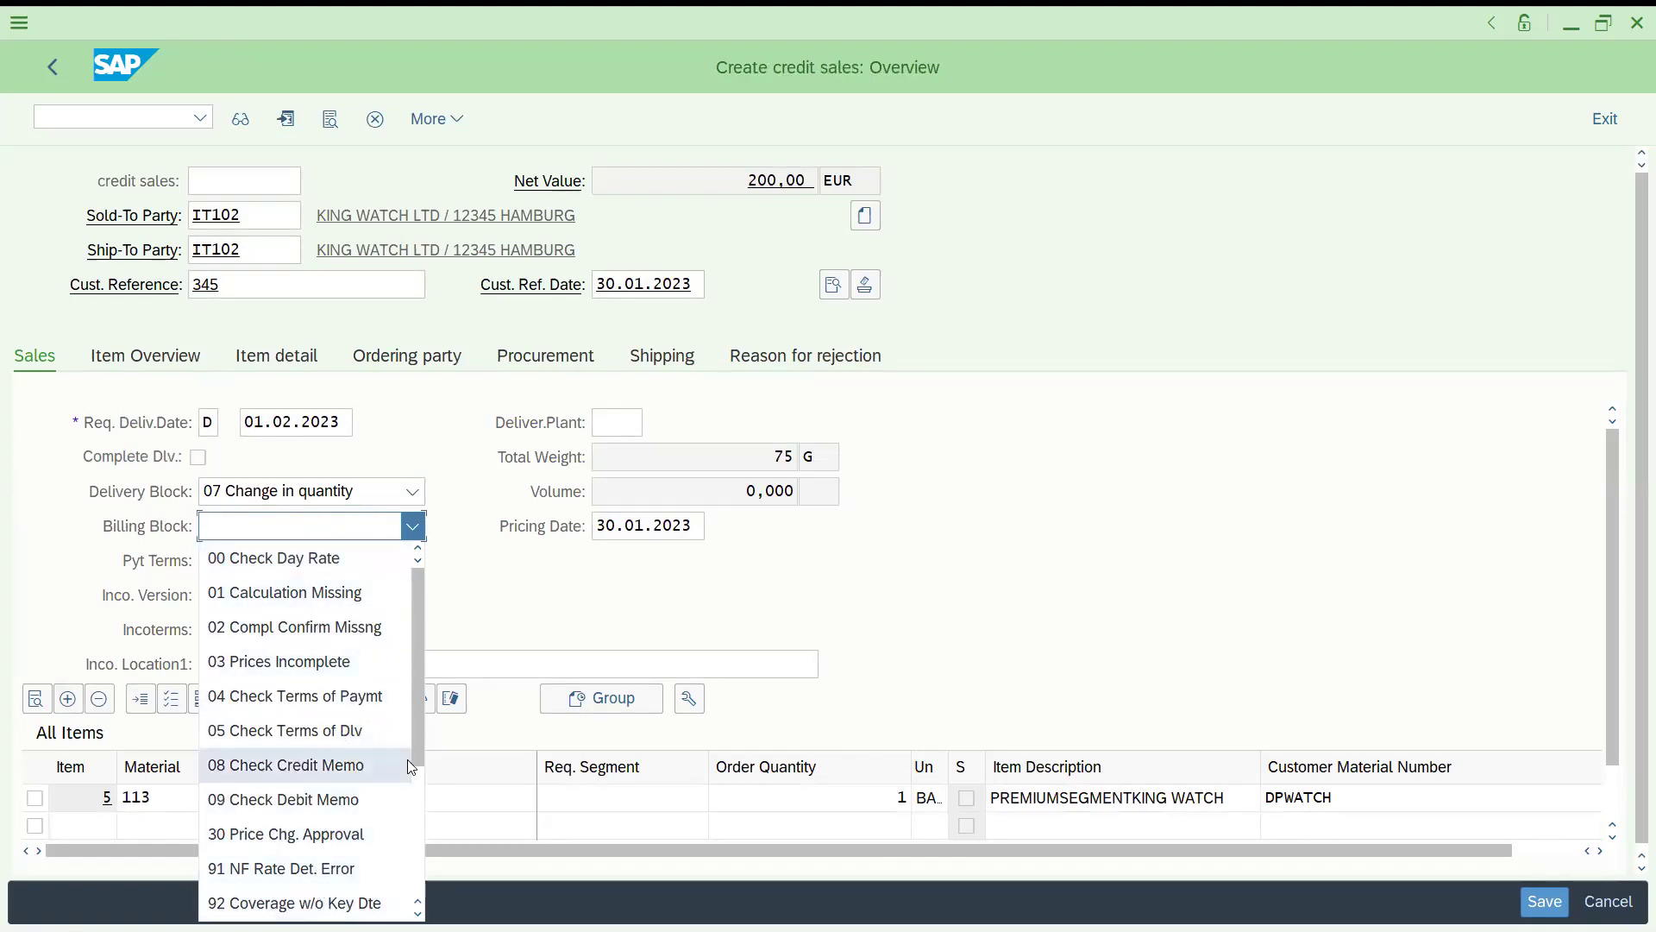
left_click(399, 696)
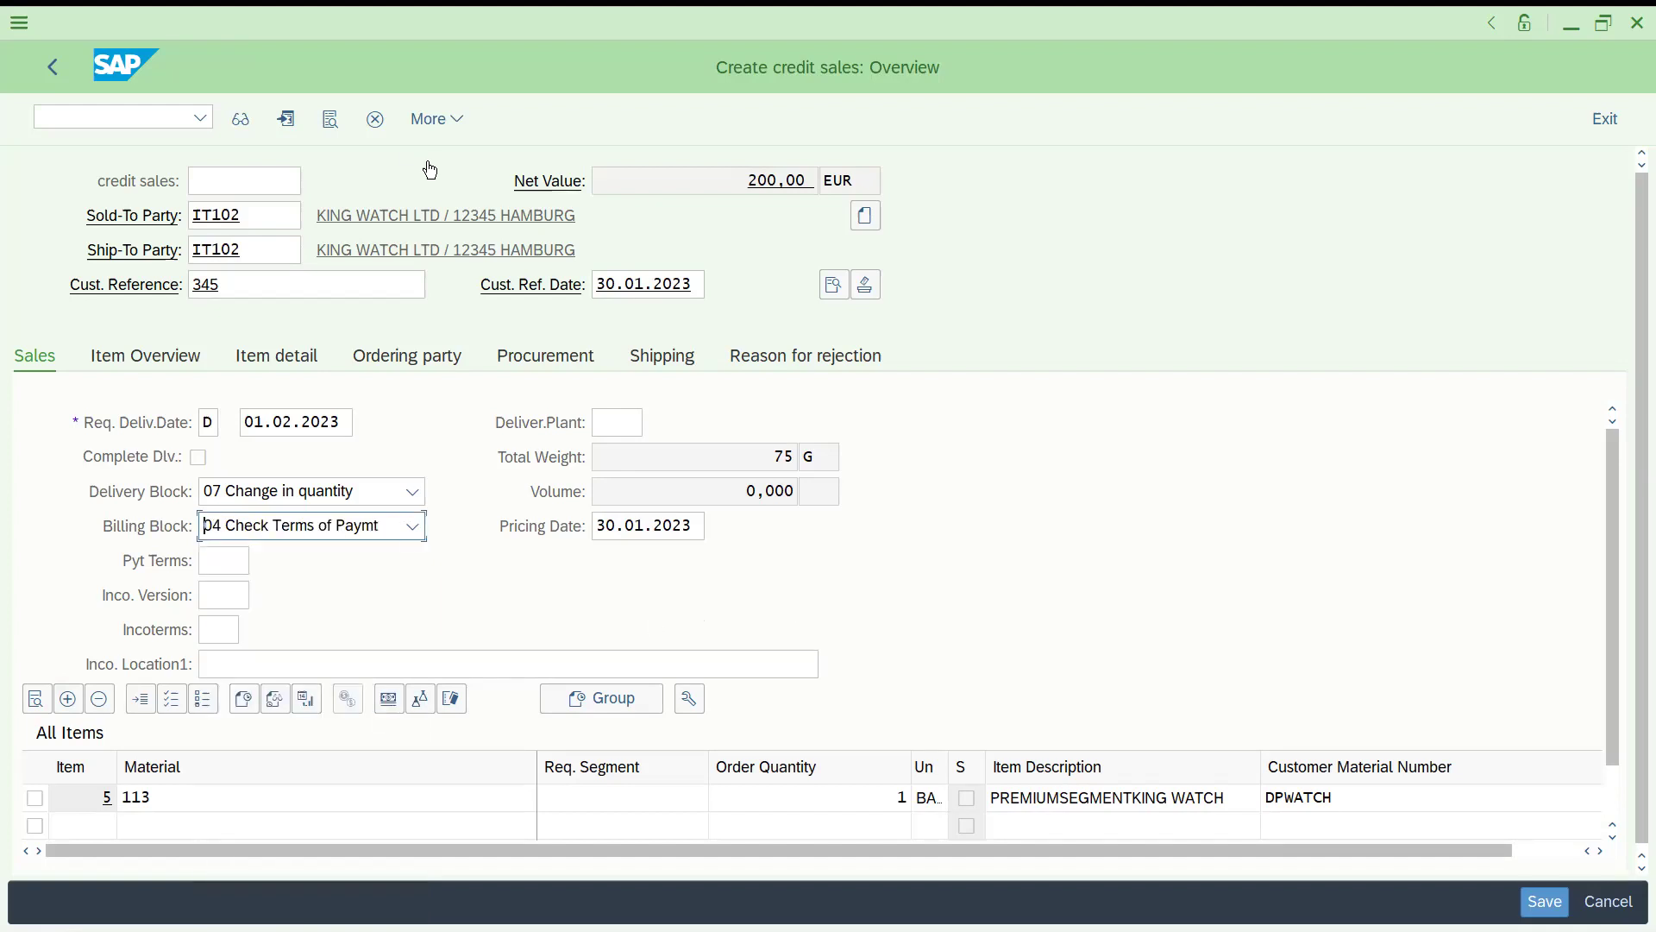
Show the incompletion log listing the missing Incoterms and payment terms.
left_click(428, 122)
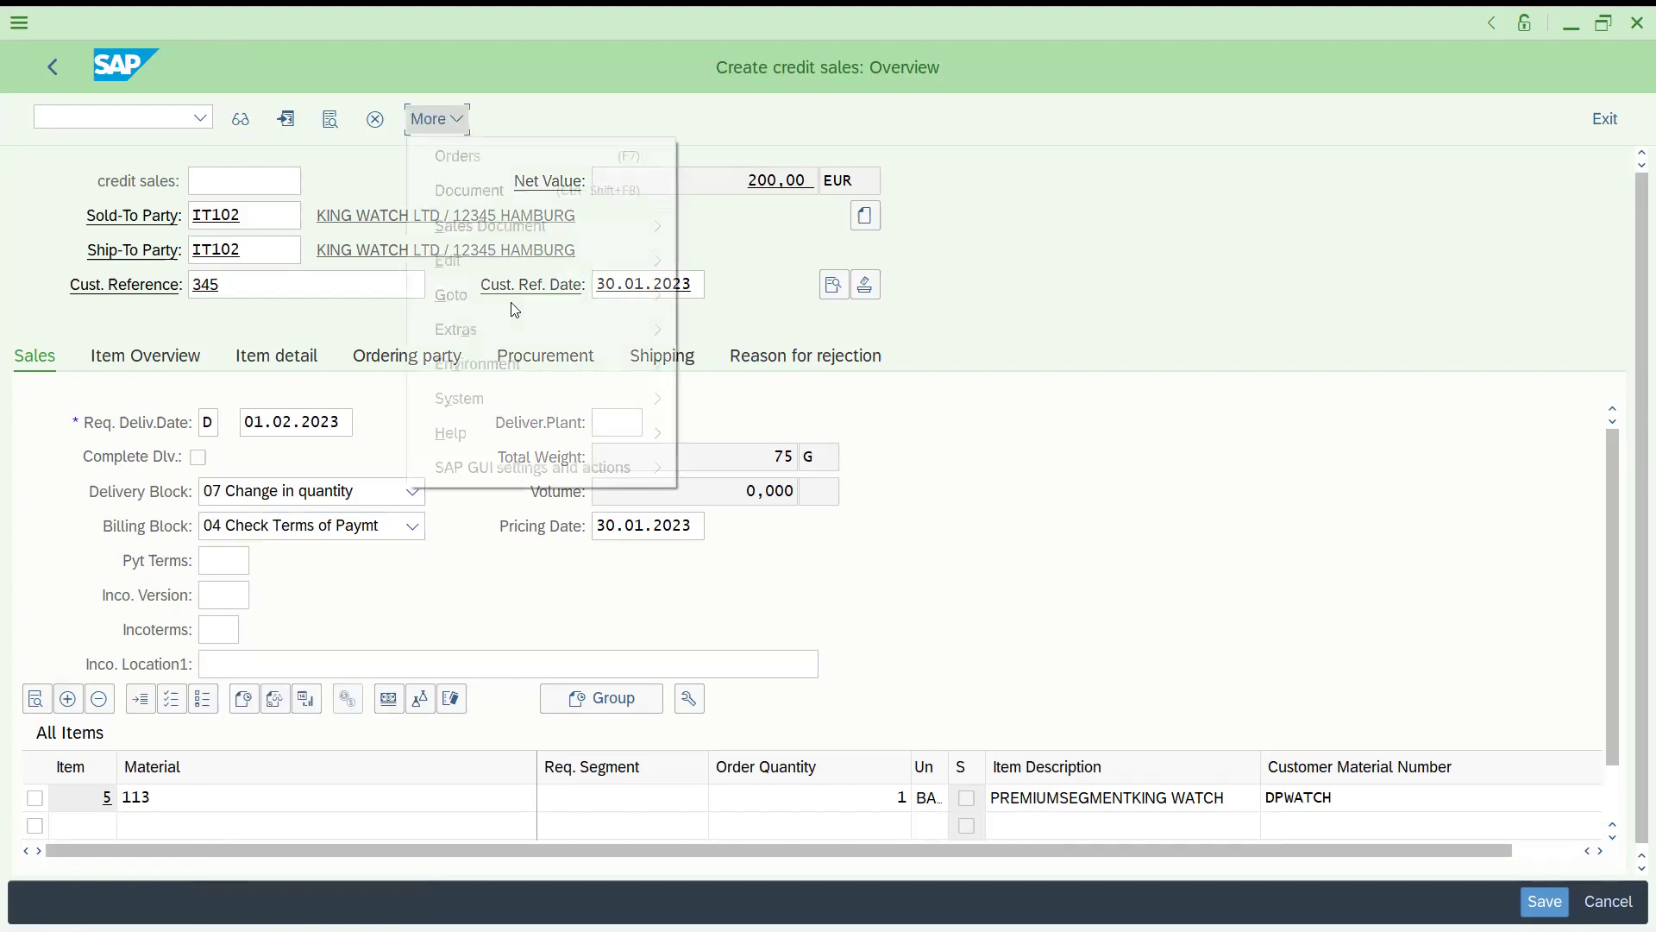
mouse_move(568, 241)
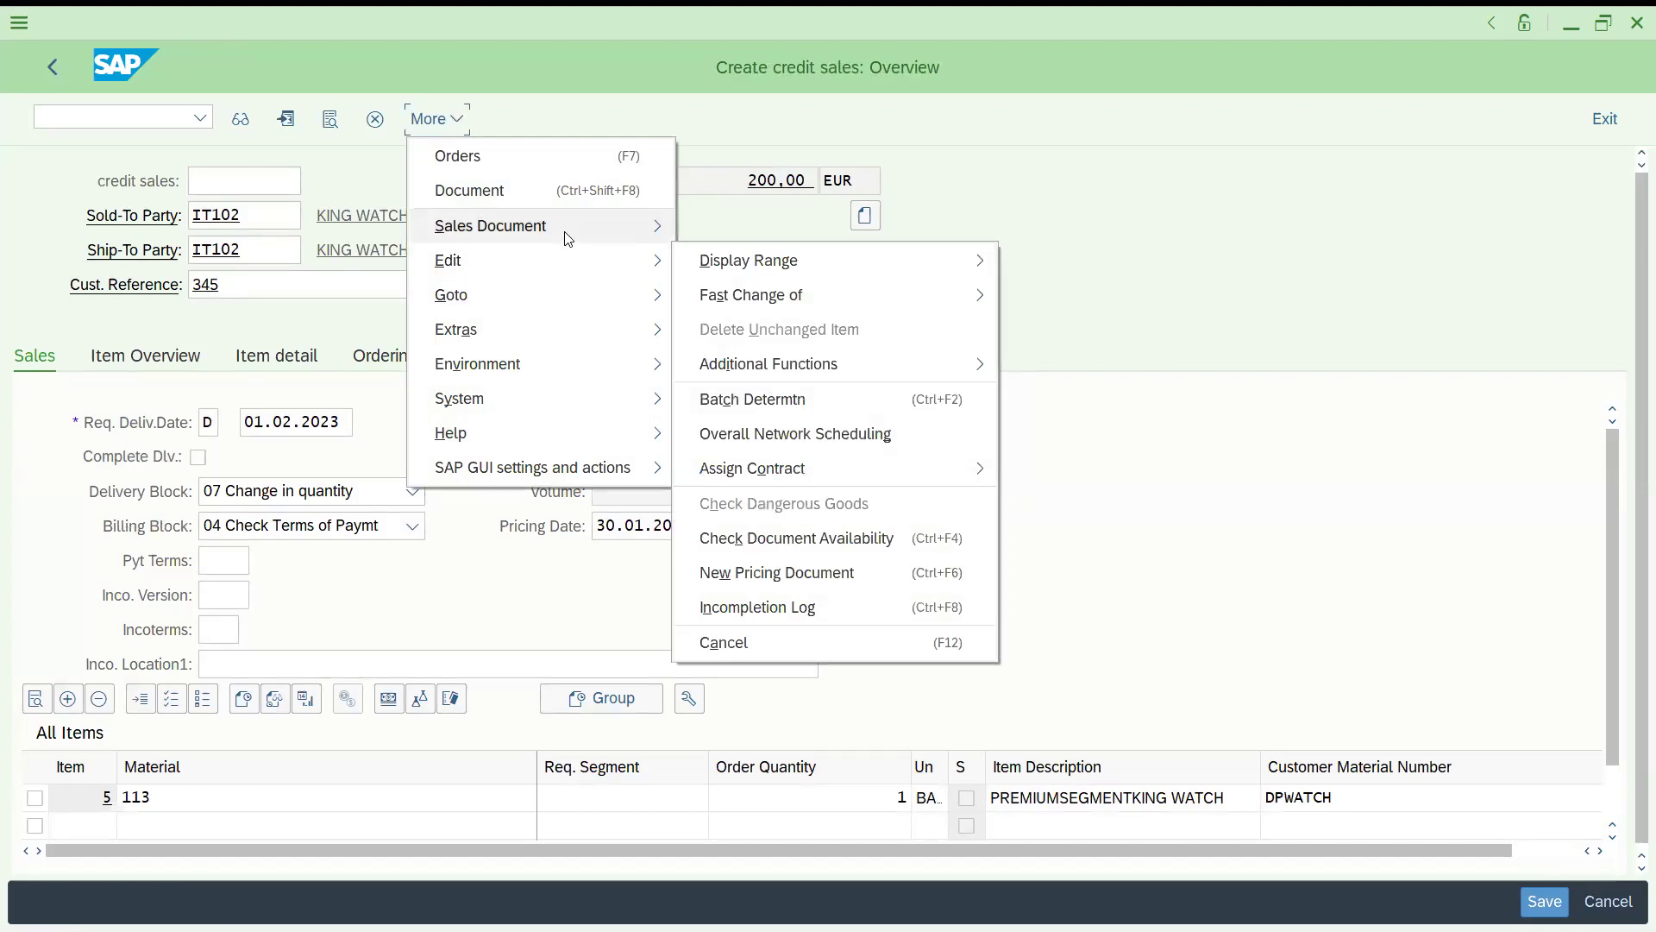
mouse_move(565, 273)
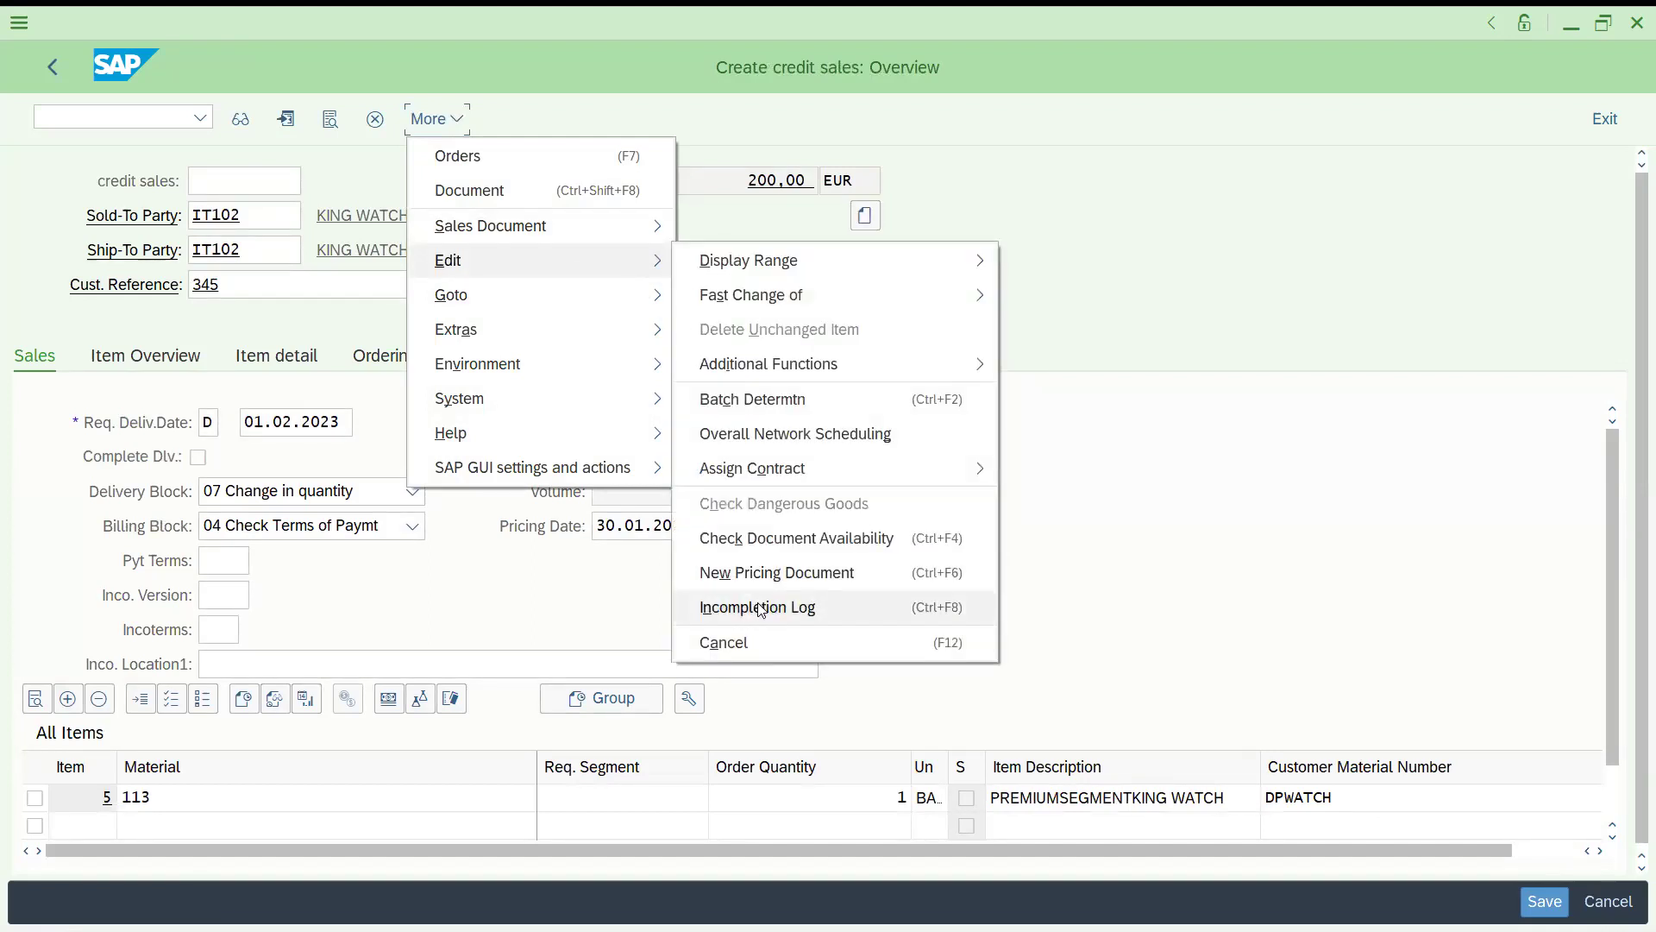
left_click(760, 607)
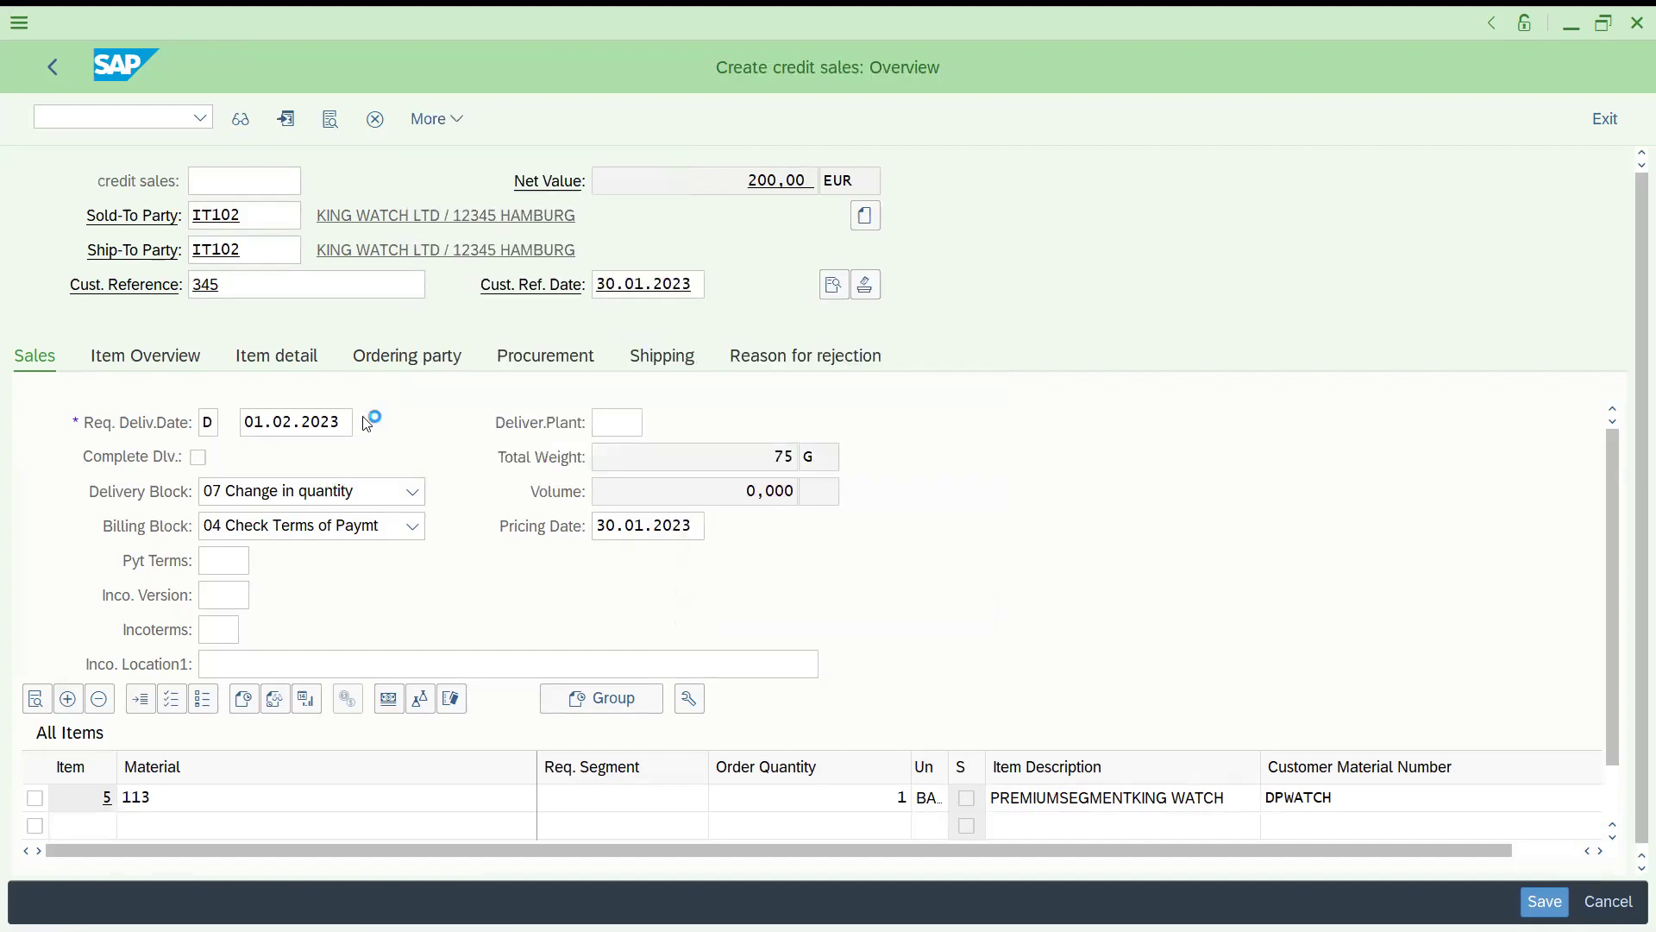
Add Incoterms FOB with location germany and payment terms 0001 to the header, then save credit sales 167.
double_click(226, 339)
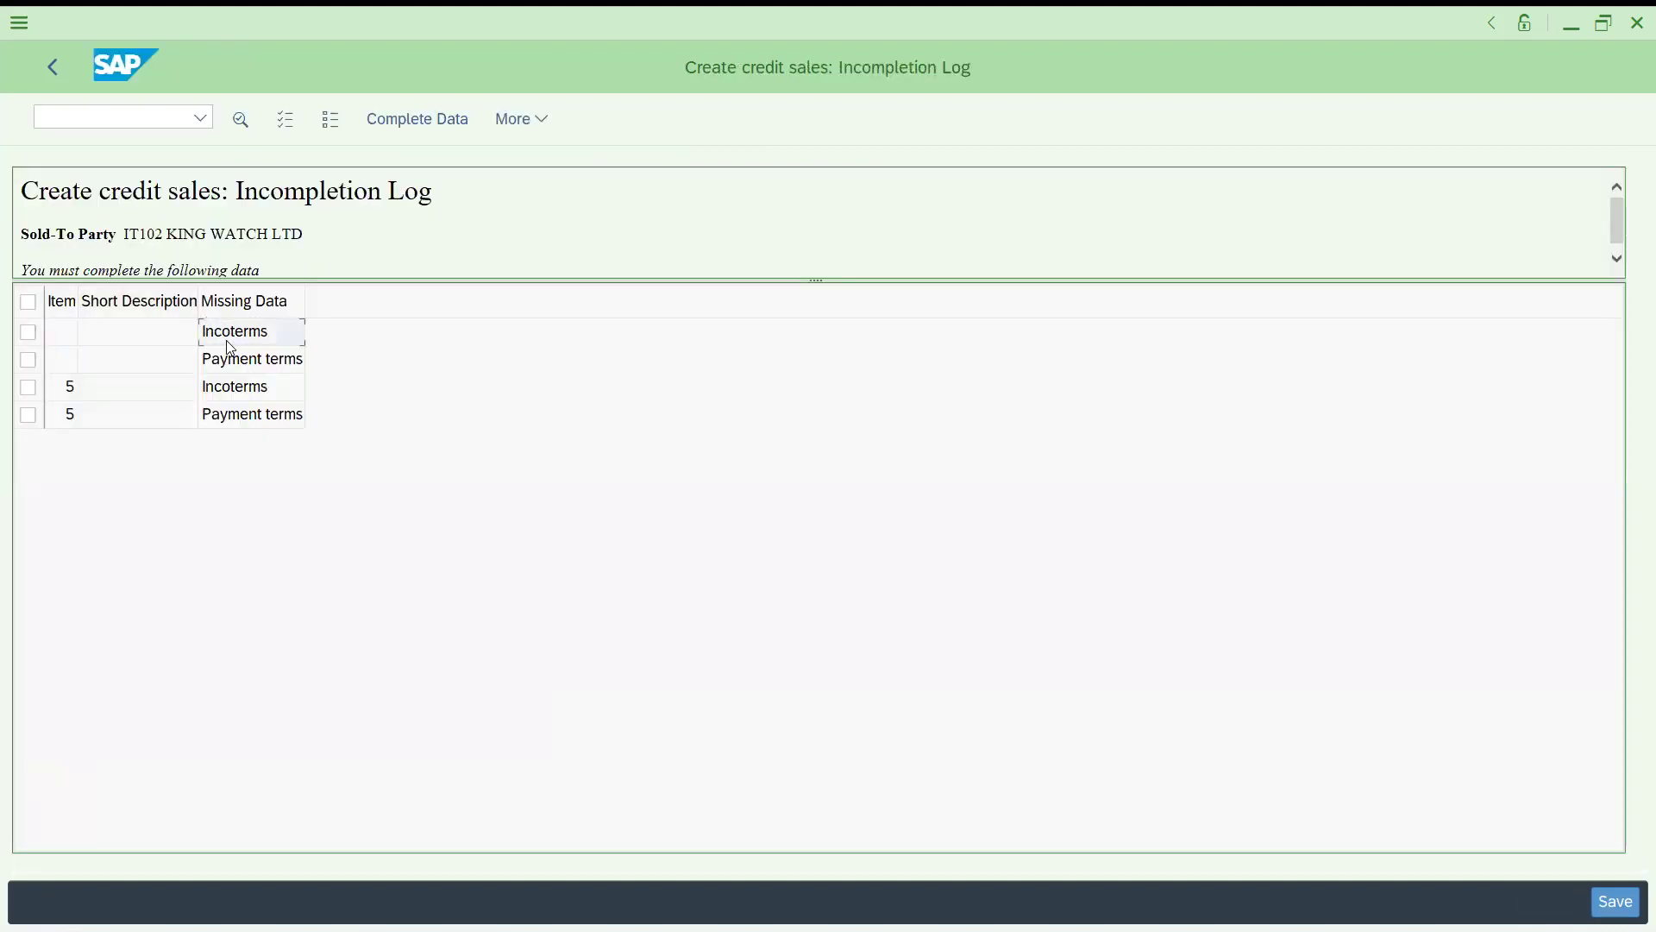
type("fob")
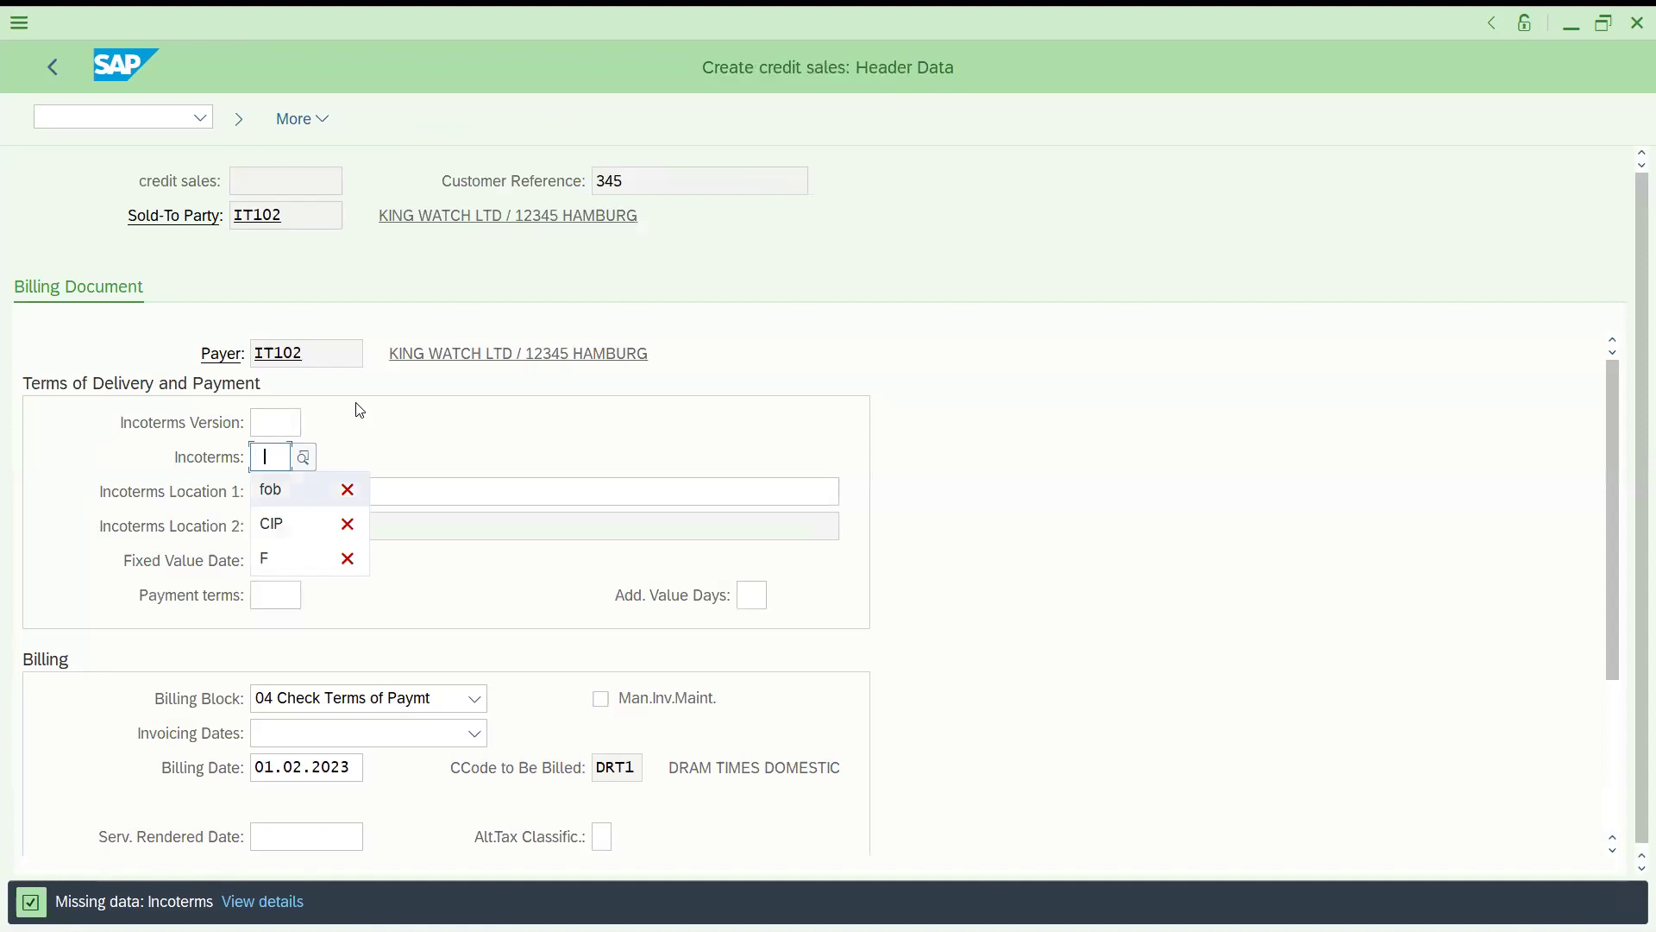
key("Tab")
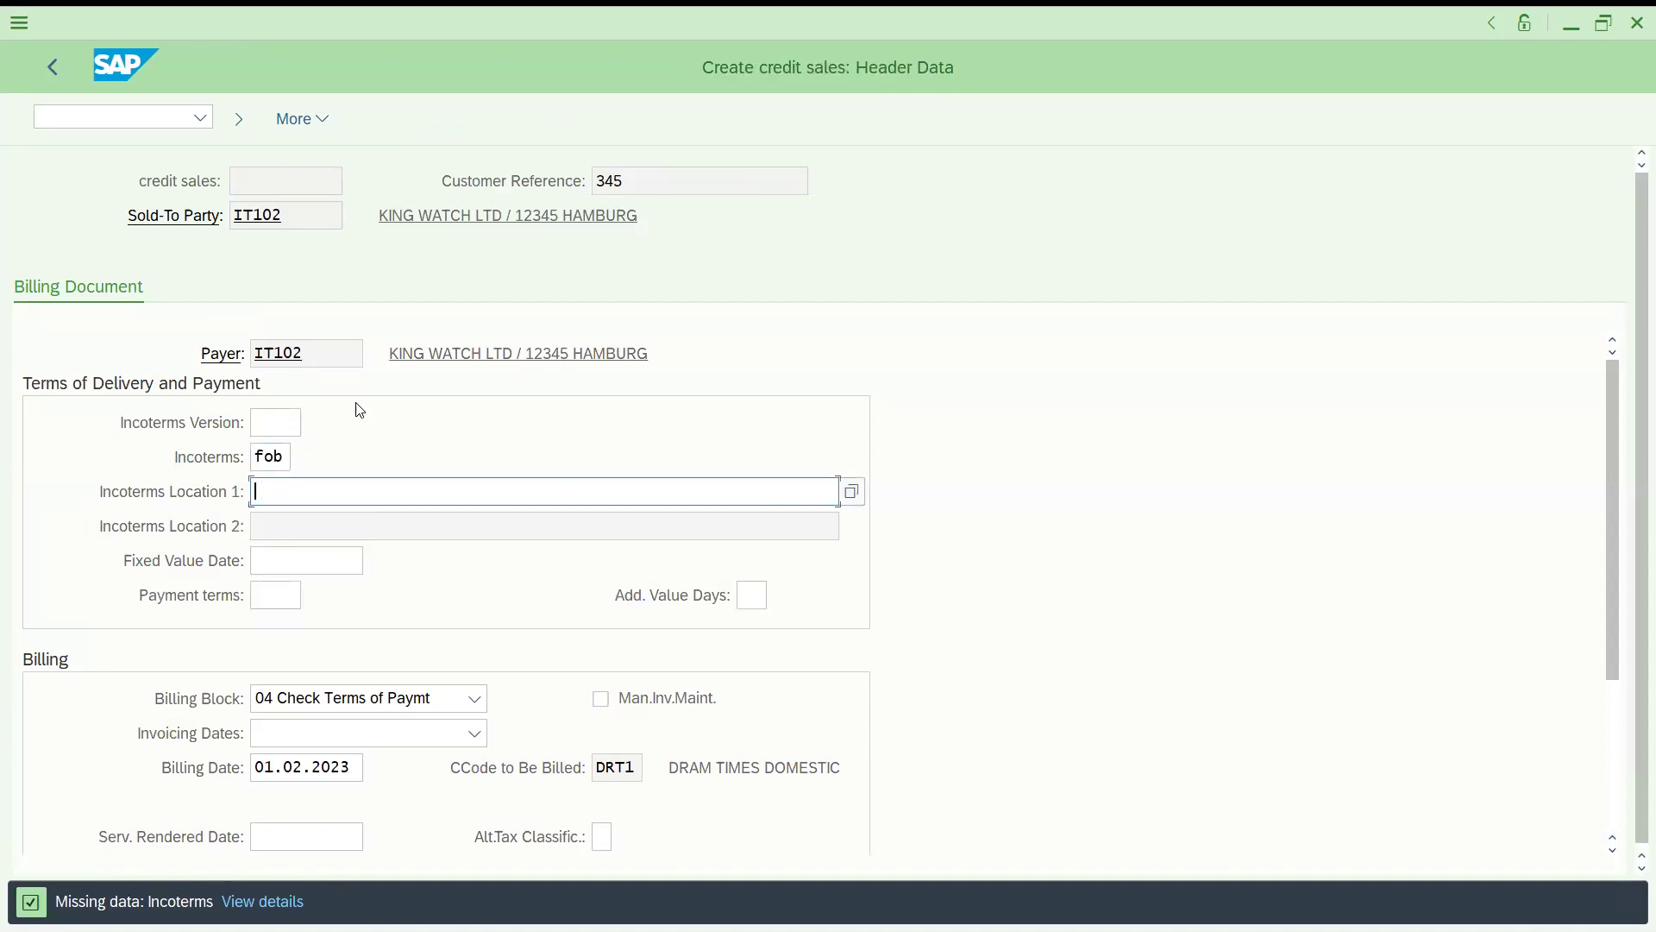
type("germany")
key("Return")
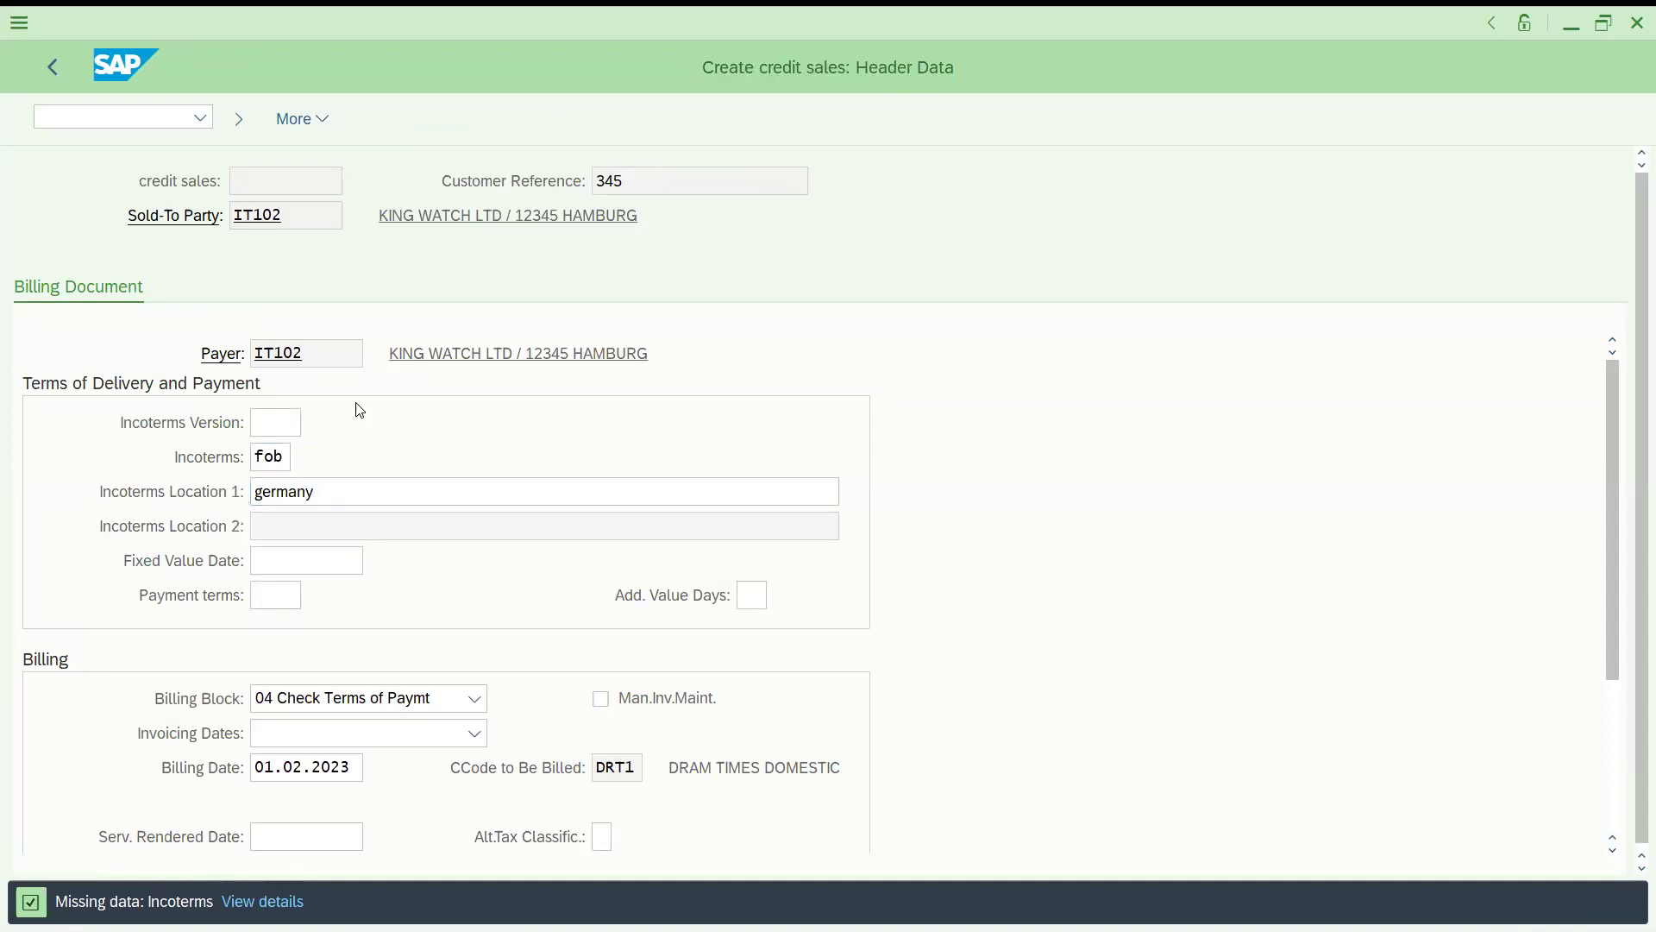
key("Return")
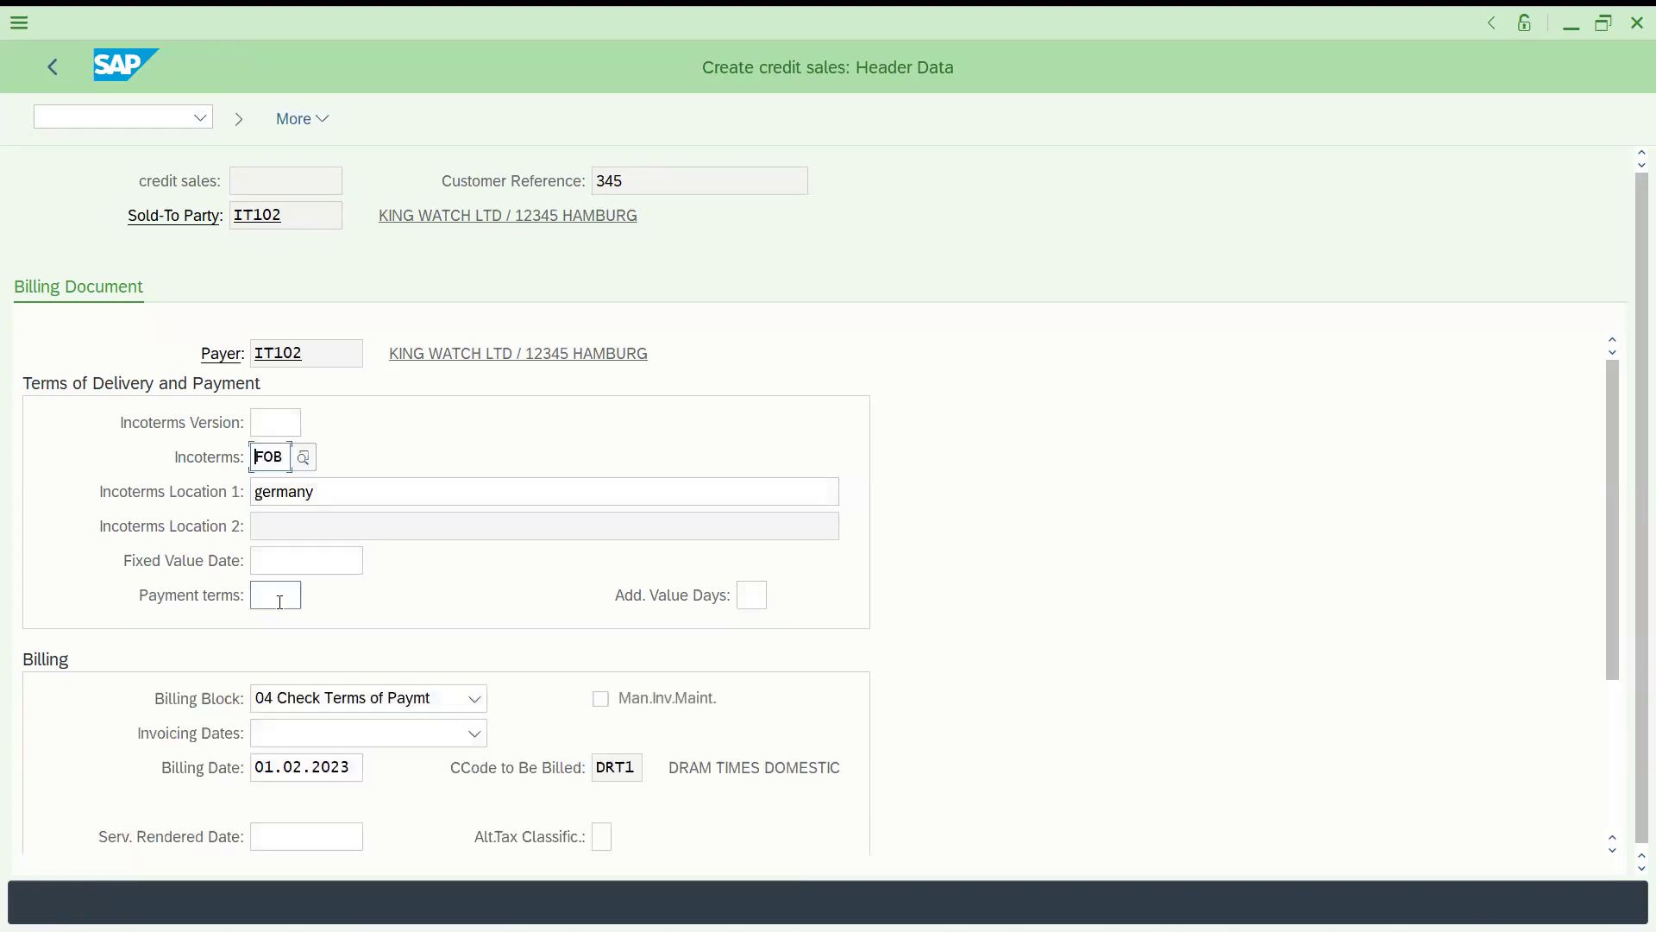
left_click(276, 596)
type("0001")
key("Return")
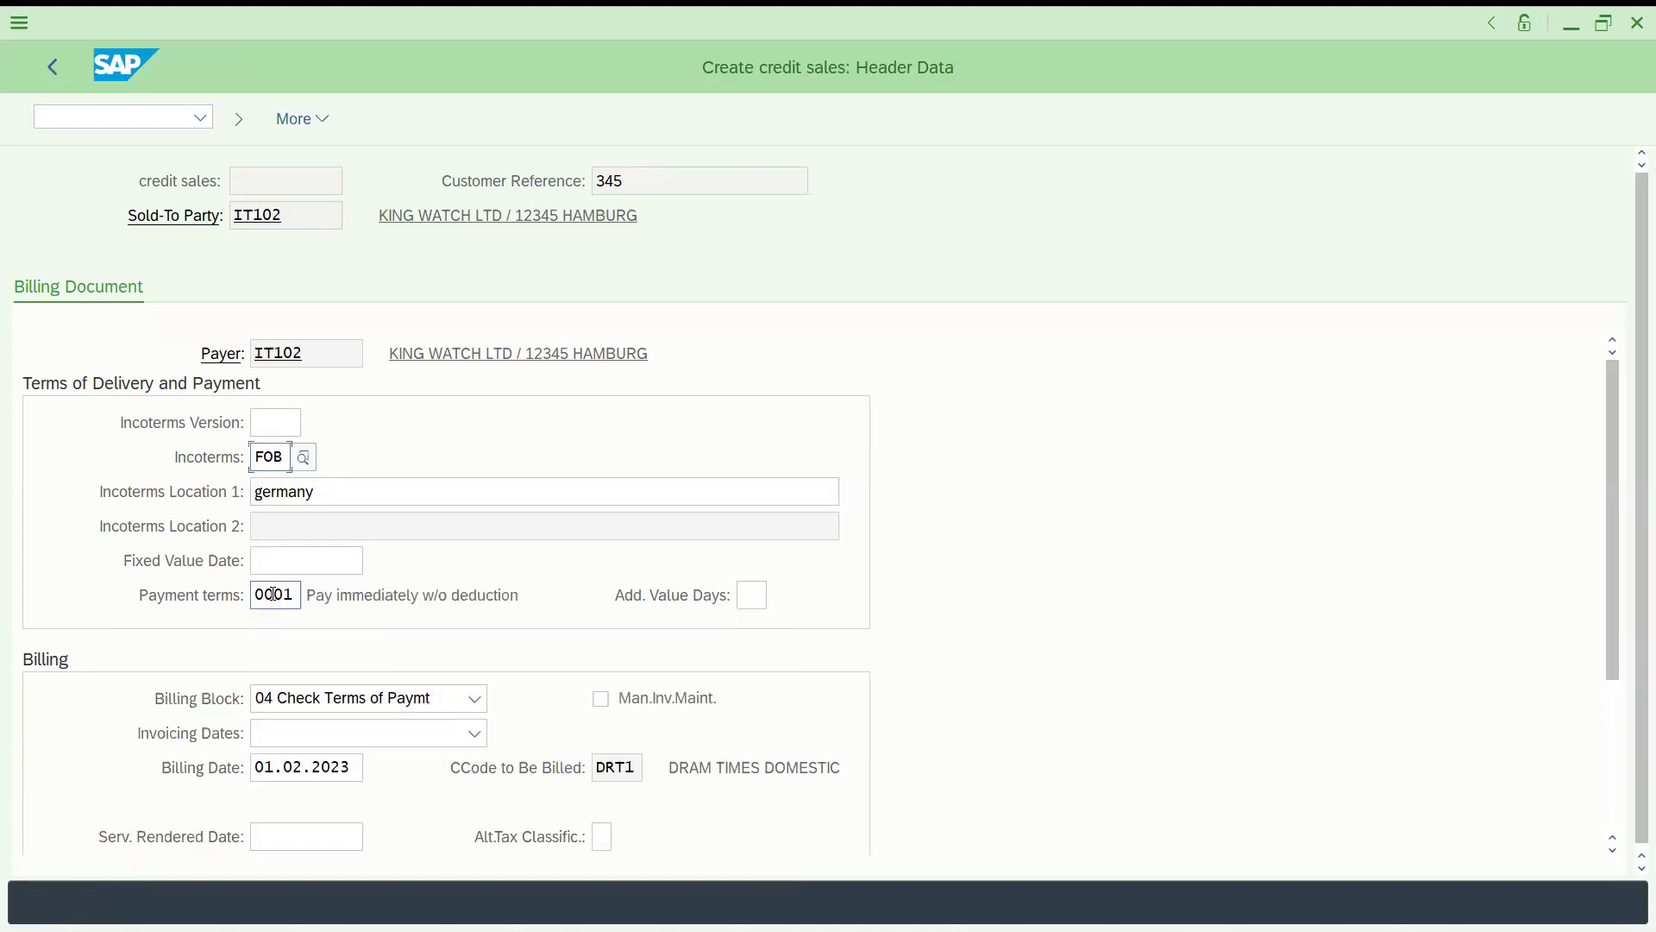
left_click(71, 90)
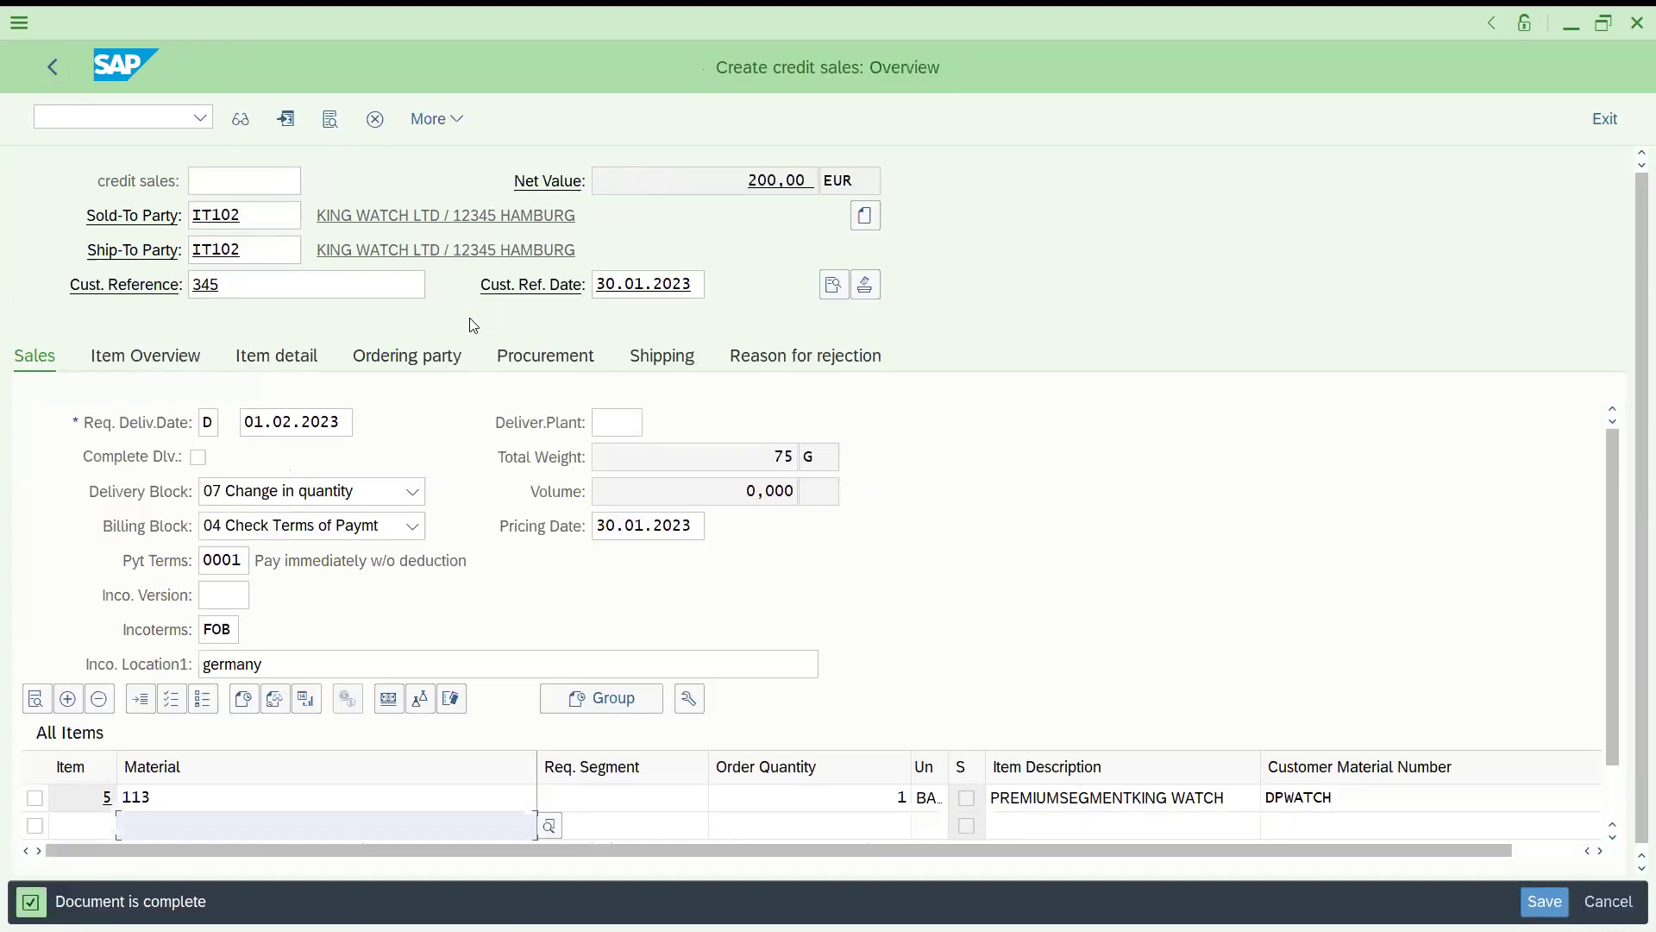
key("ctrl+s")
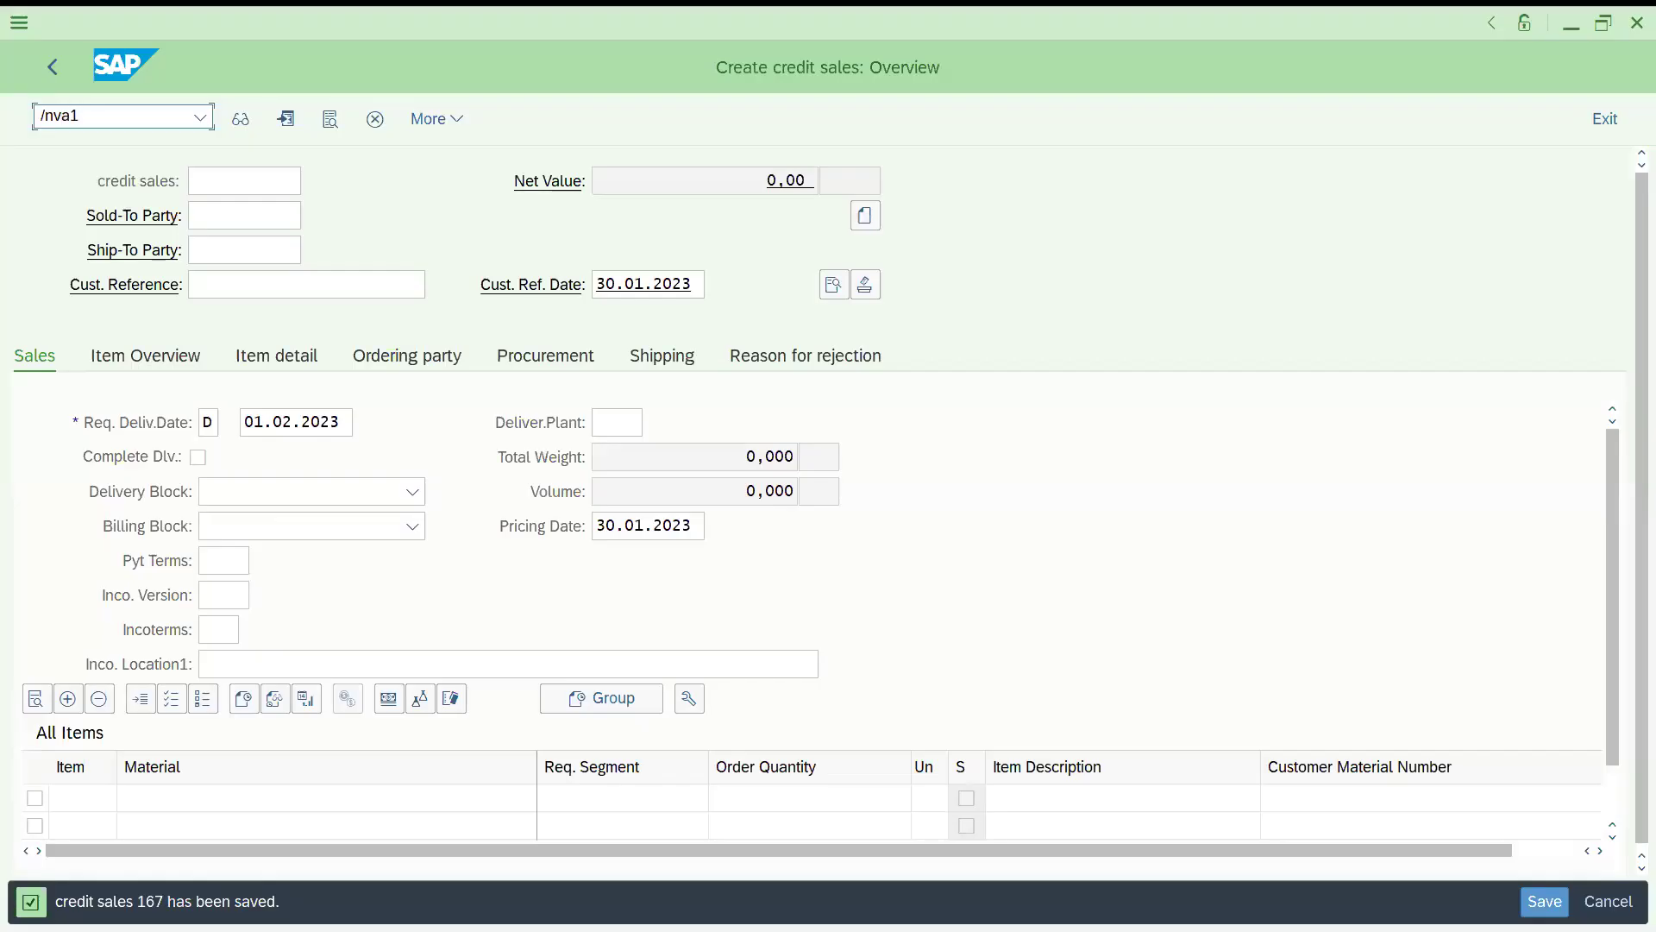
Start transaction VA14L to reach the delivery-blocked documents selection screen.
type("4l")
key("Return")
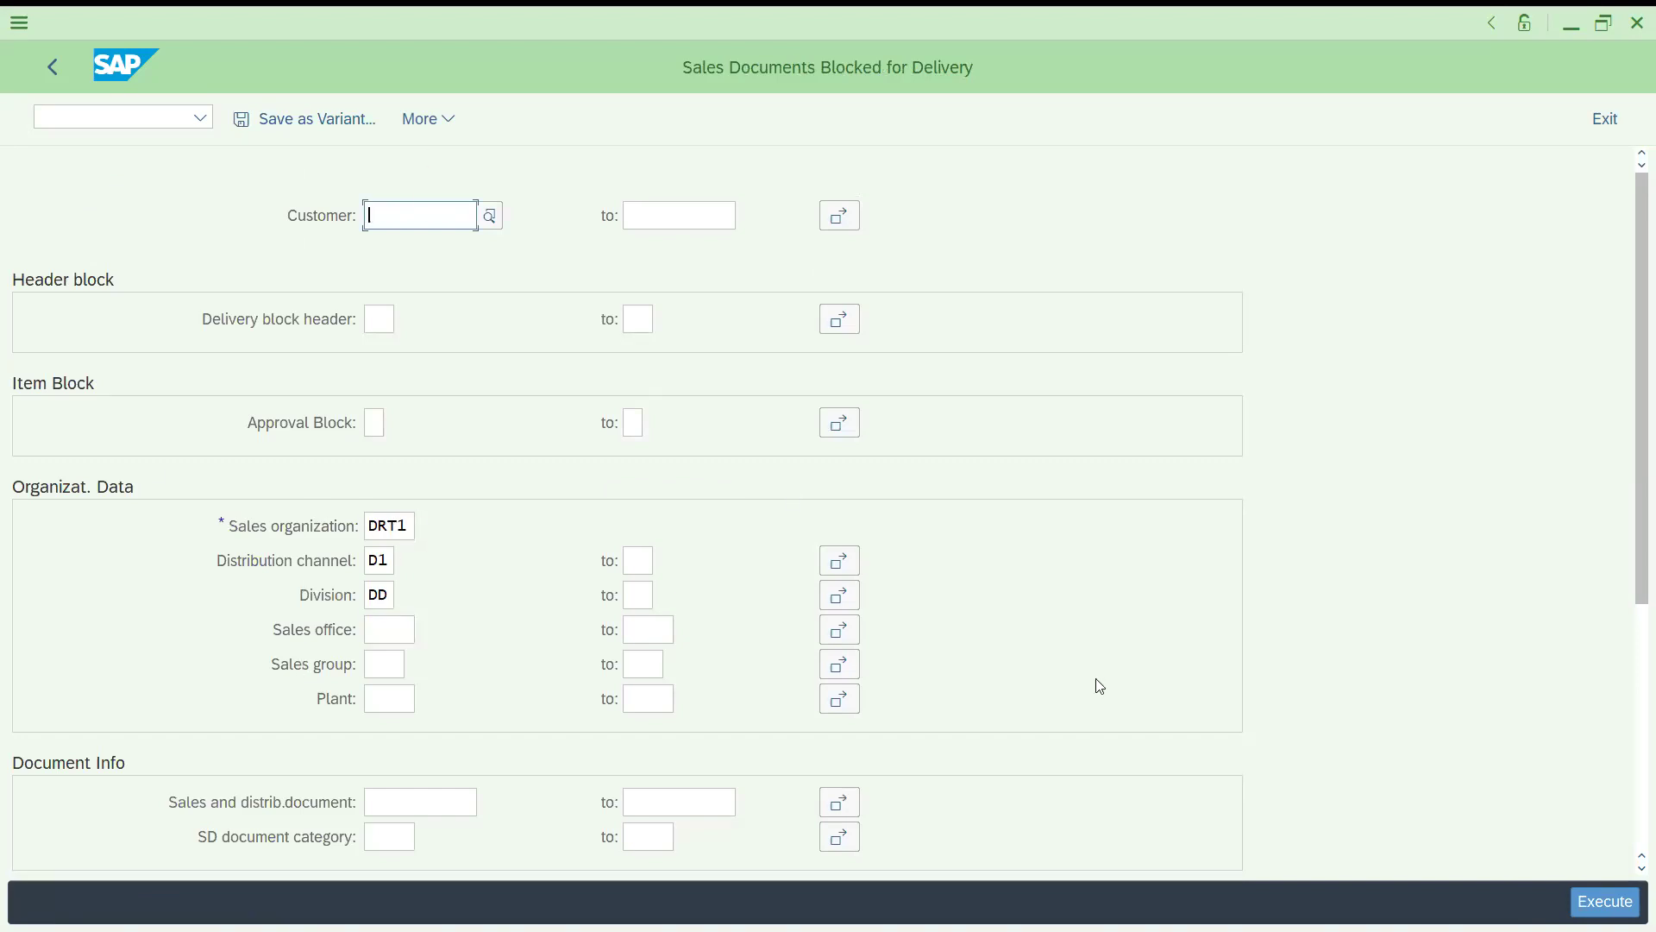
Execute the report and review orders 165 (Export papers missng) and 167 (Change in quantity).
left_click(1604, 900)
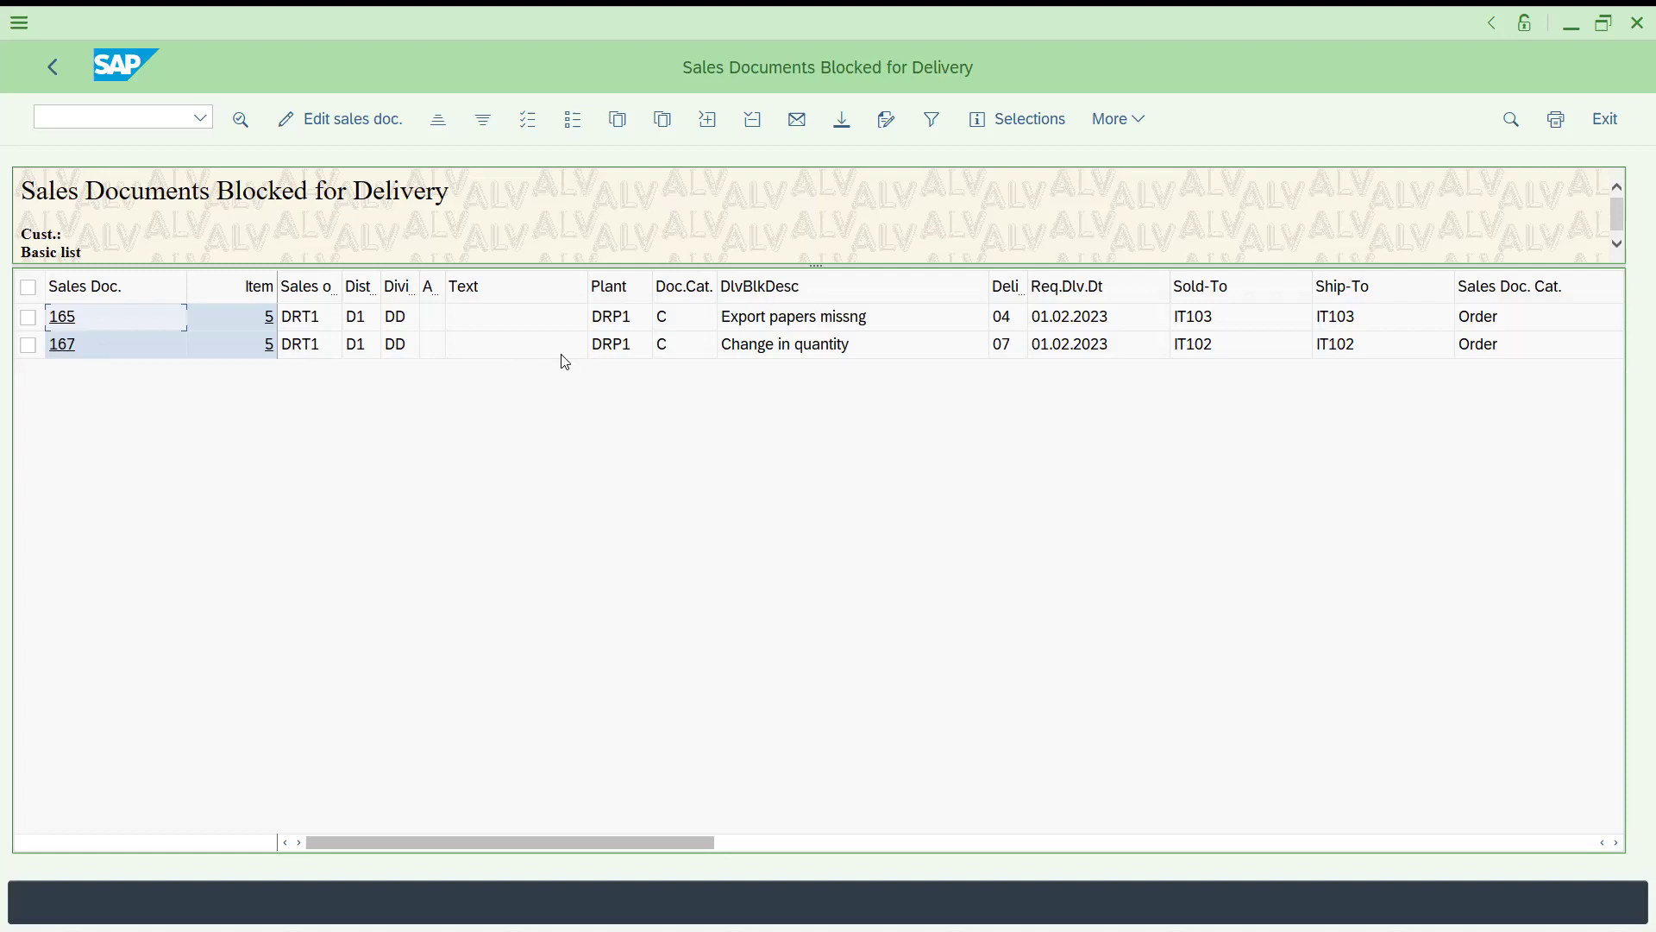
left_click(824, 320)
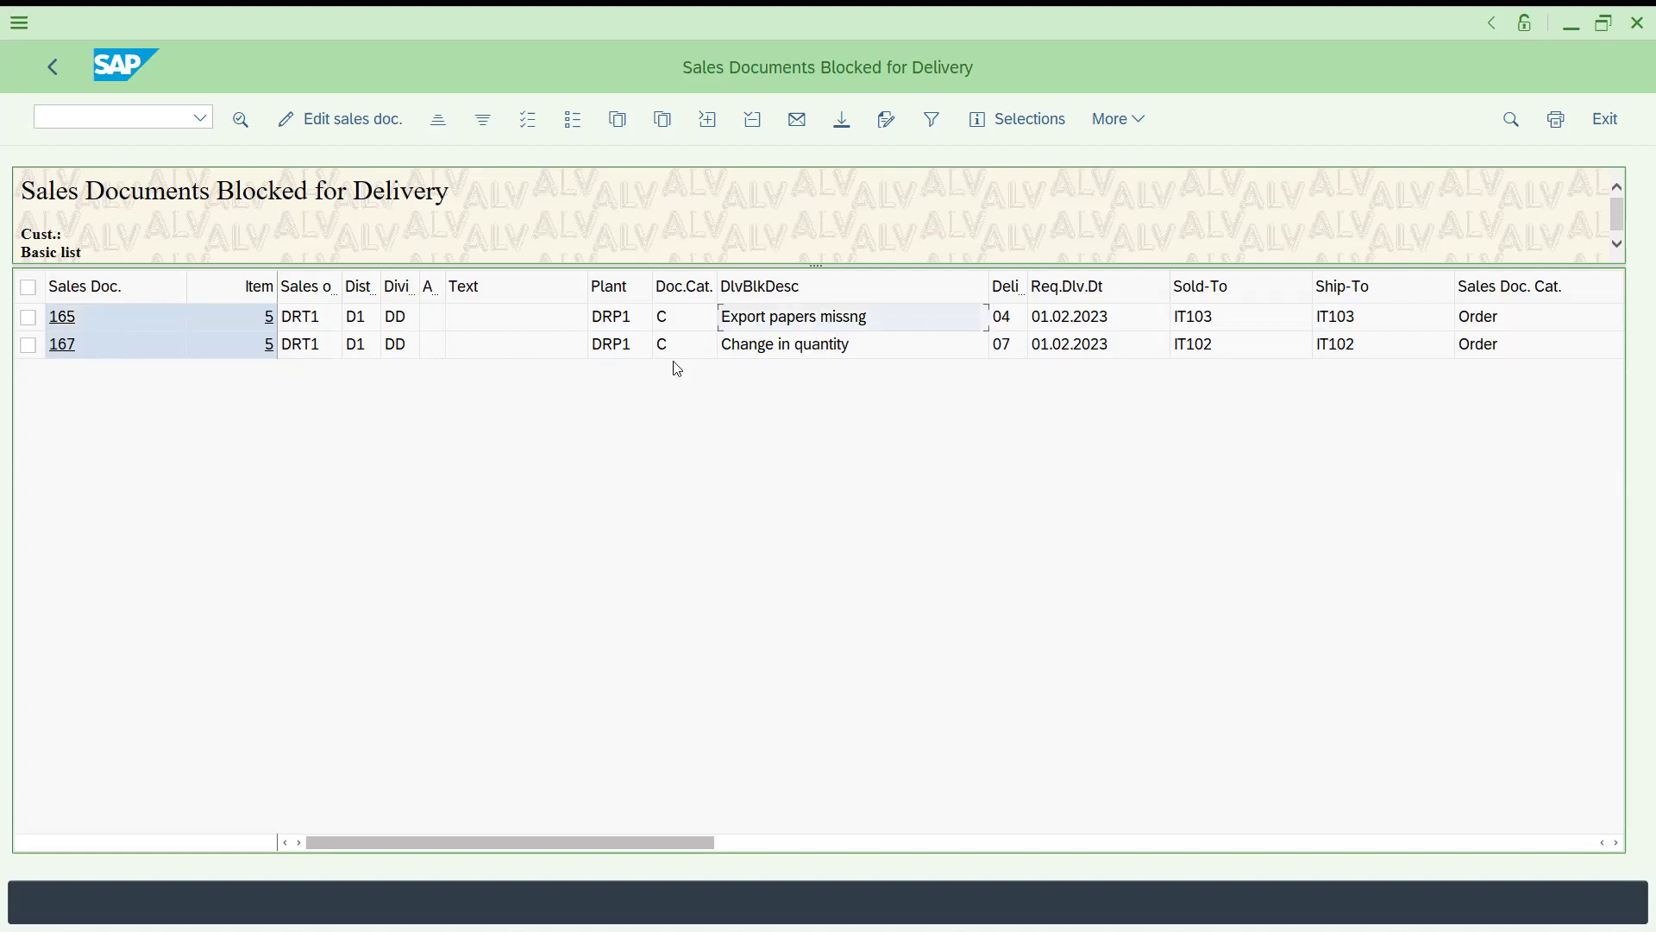
left_click(781, 354)
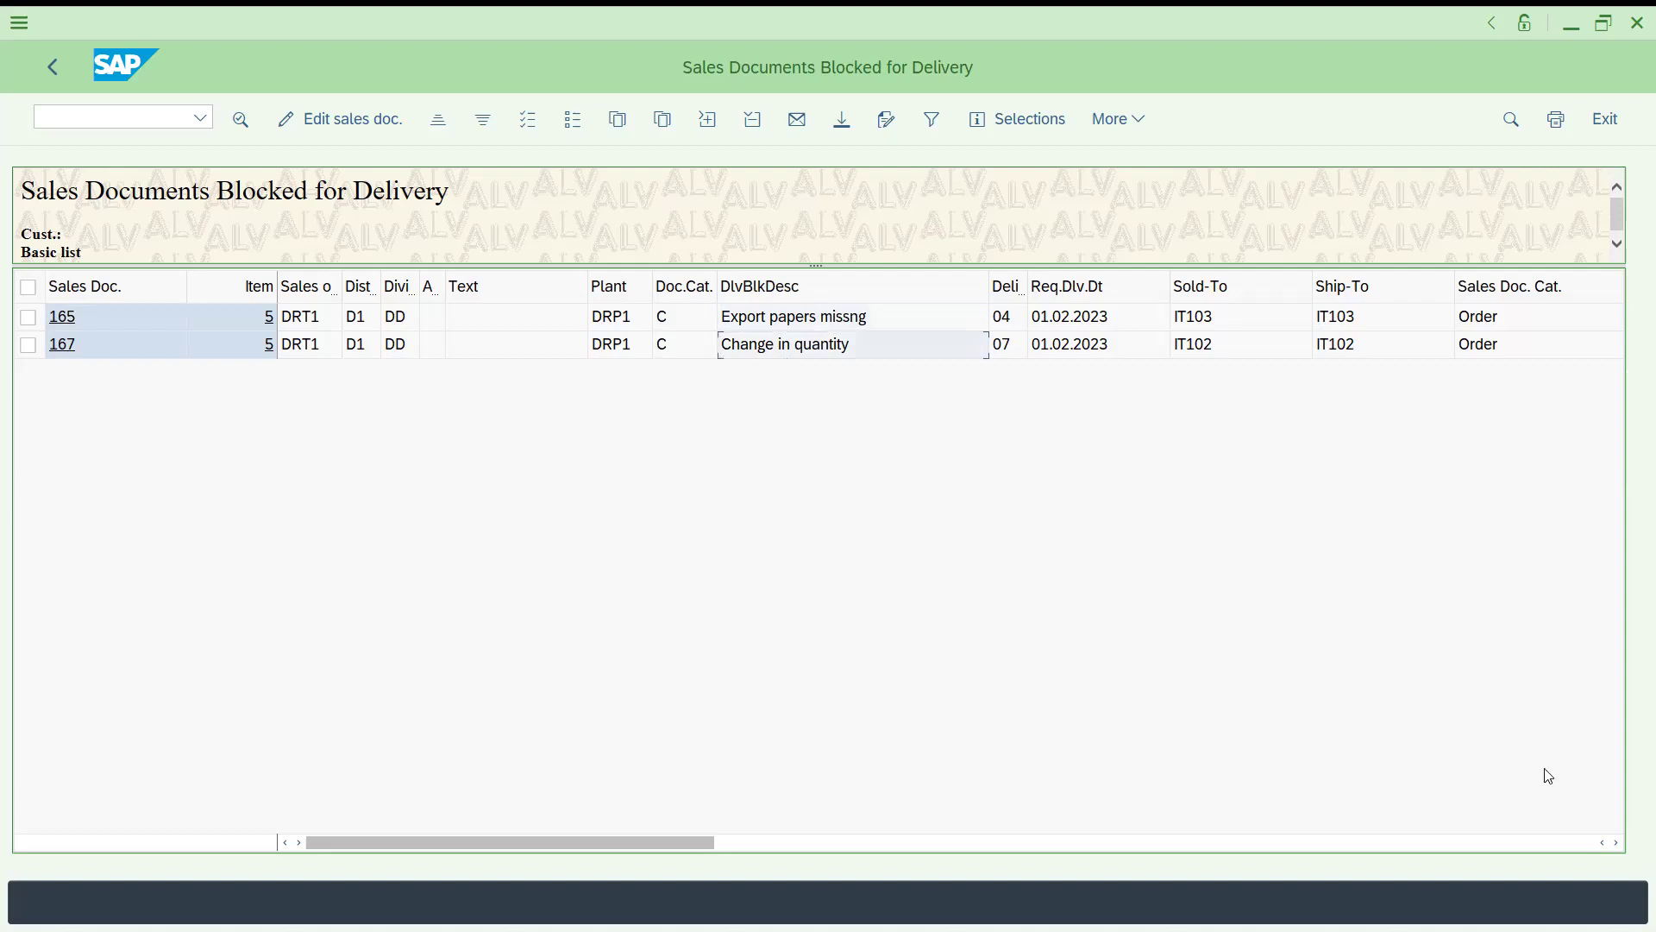
left_click(1618, 843)
left_click(1617, 843)
left_click(1617, 843)
left_click(1617, 843)
left_click(1617, 843)
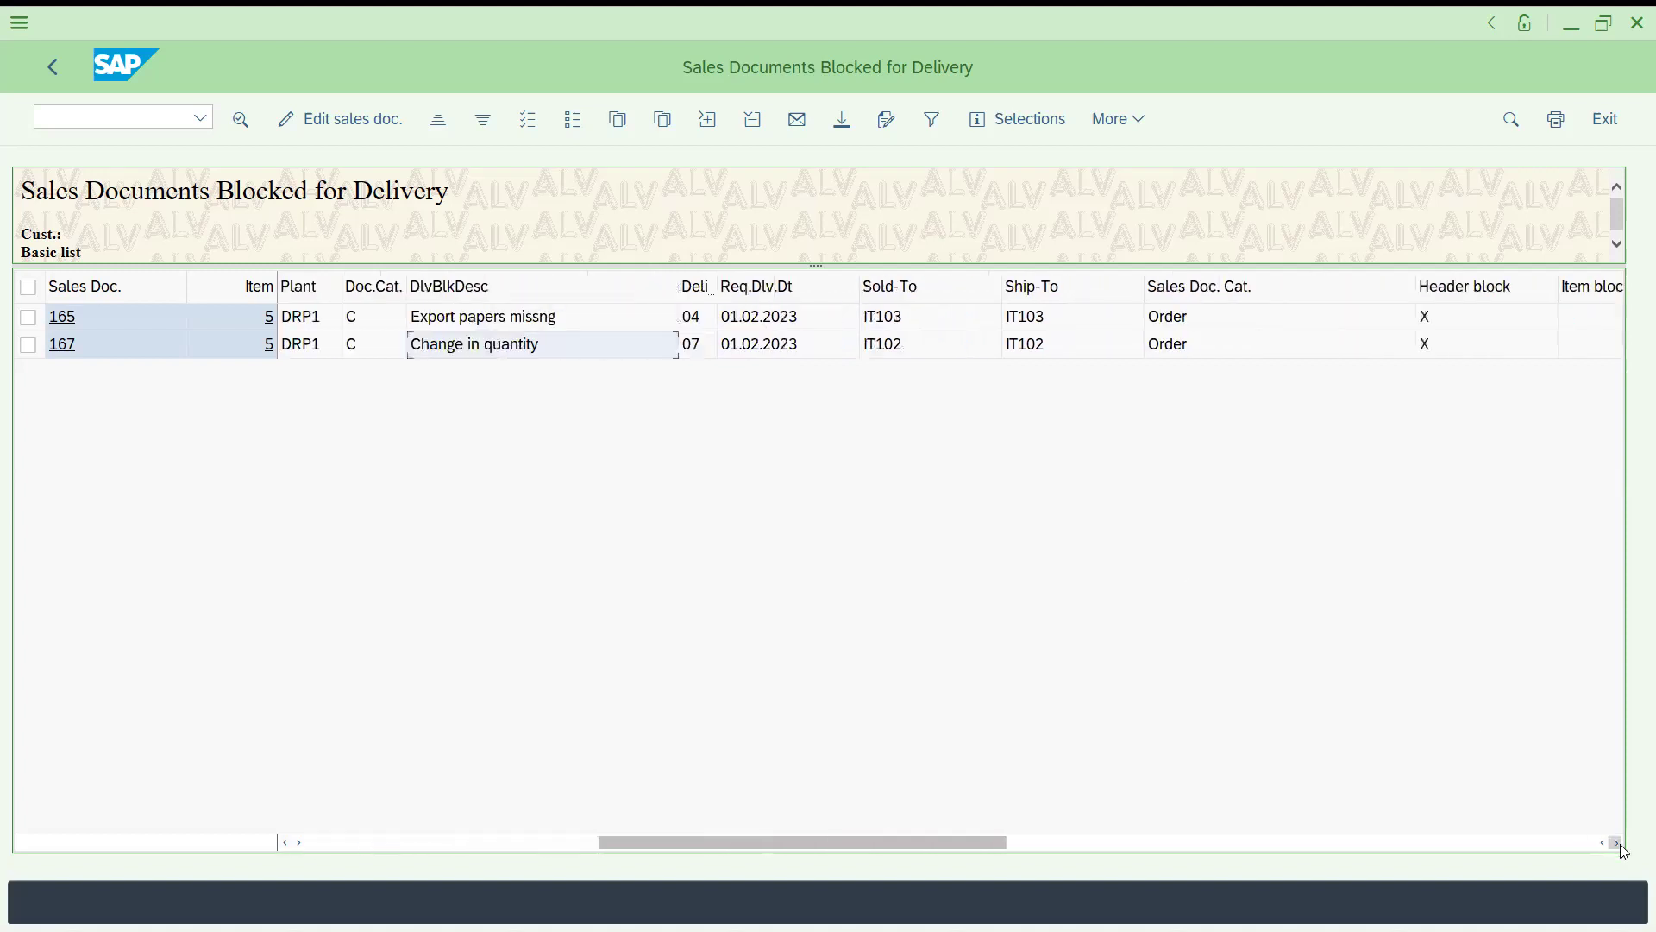
left_click(1618, 843)
left_click(1618, 843)
left_click(1619, 843)
left_click(1619, 844)
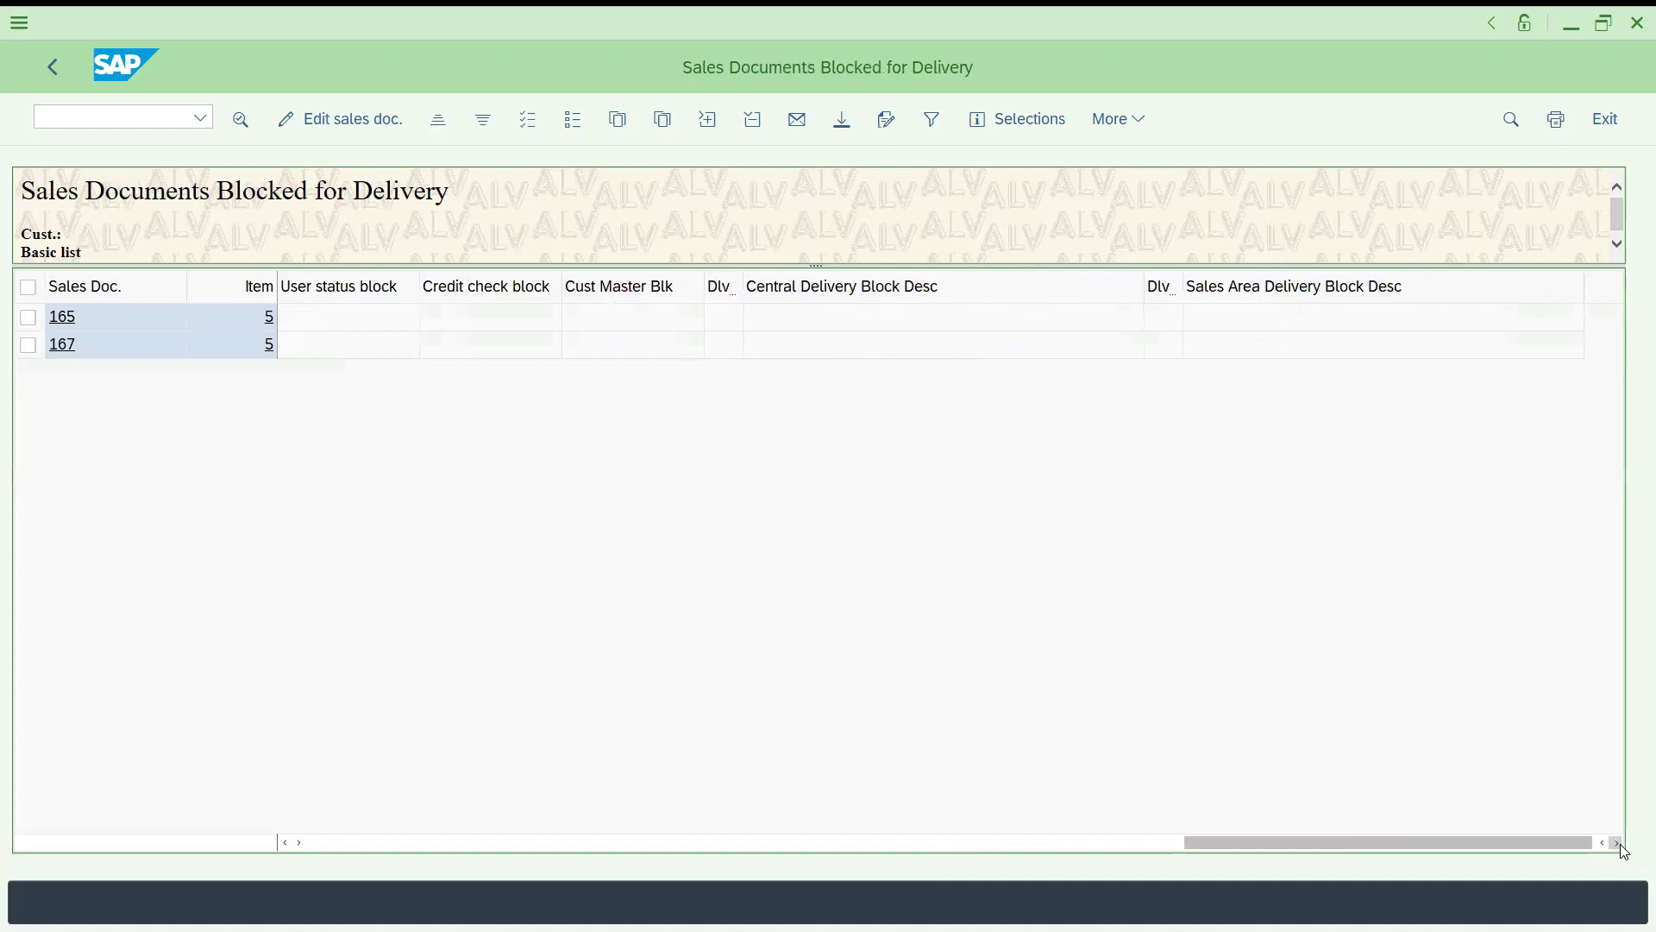
left_click(364, 844)
left_click(364, 844)
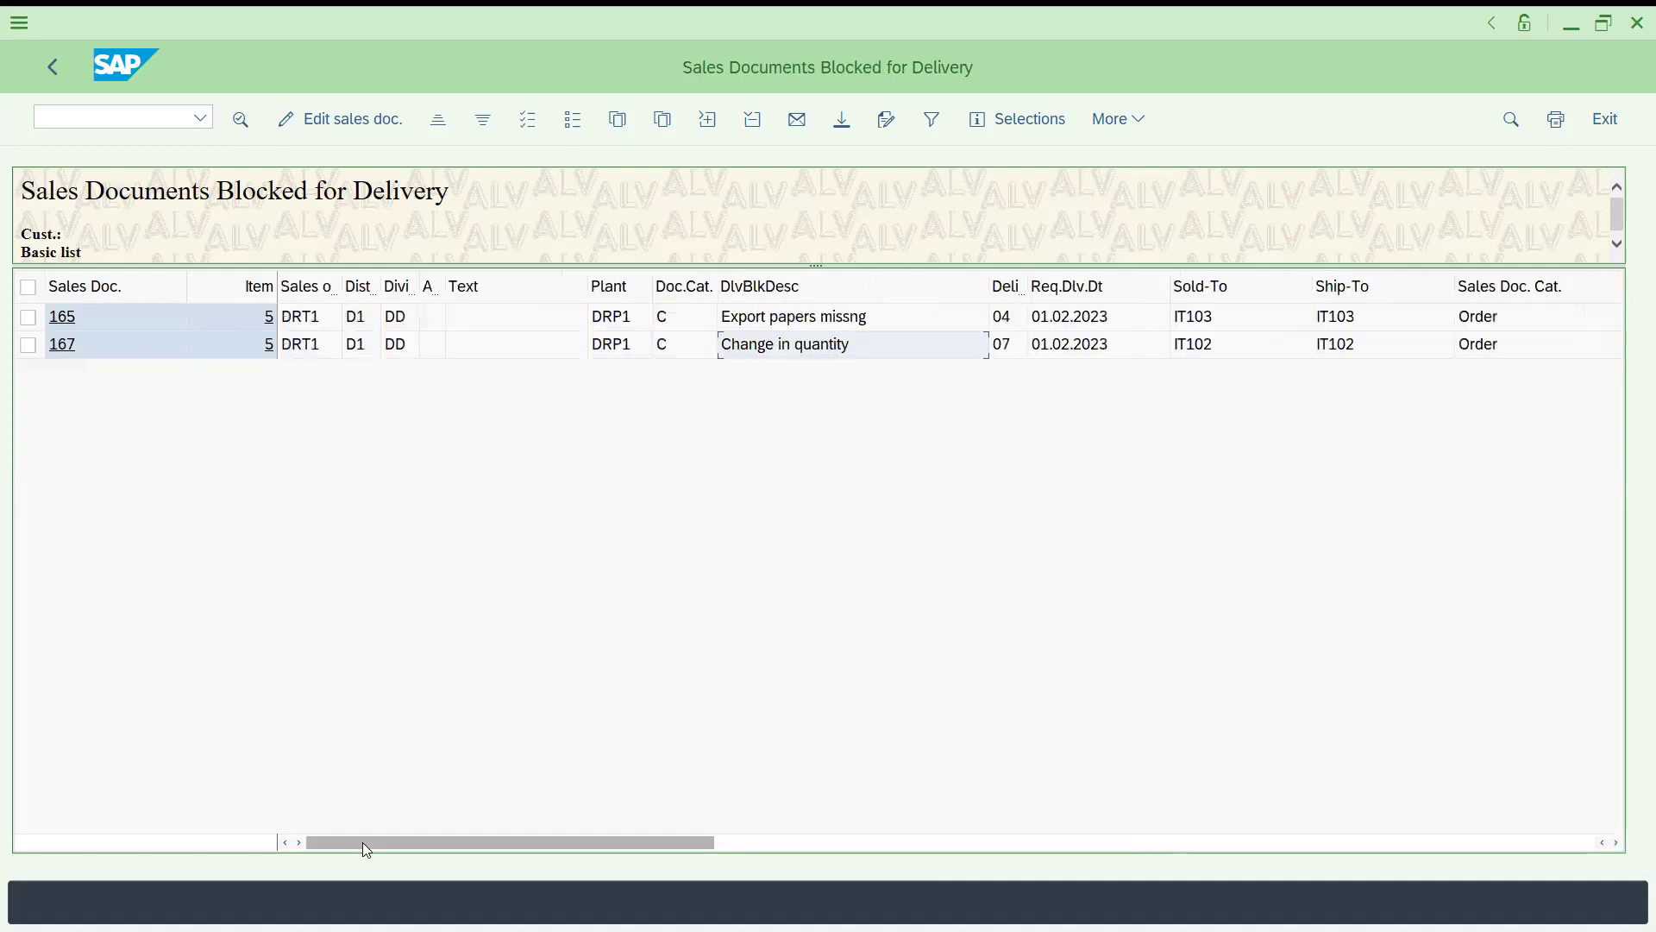
Exit the delivery-block list and execute the billing-block report via /nv2.
left_click(54, 67)
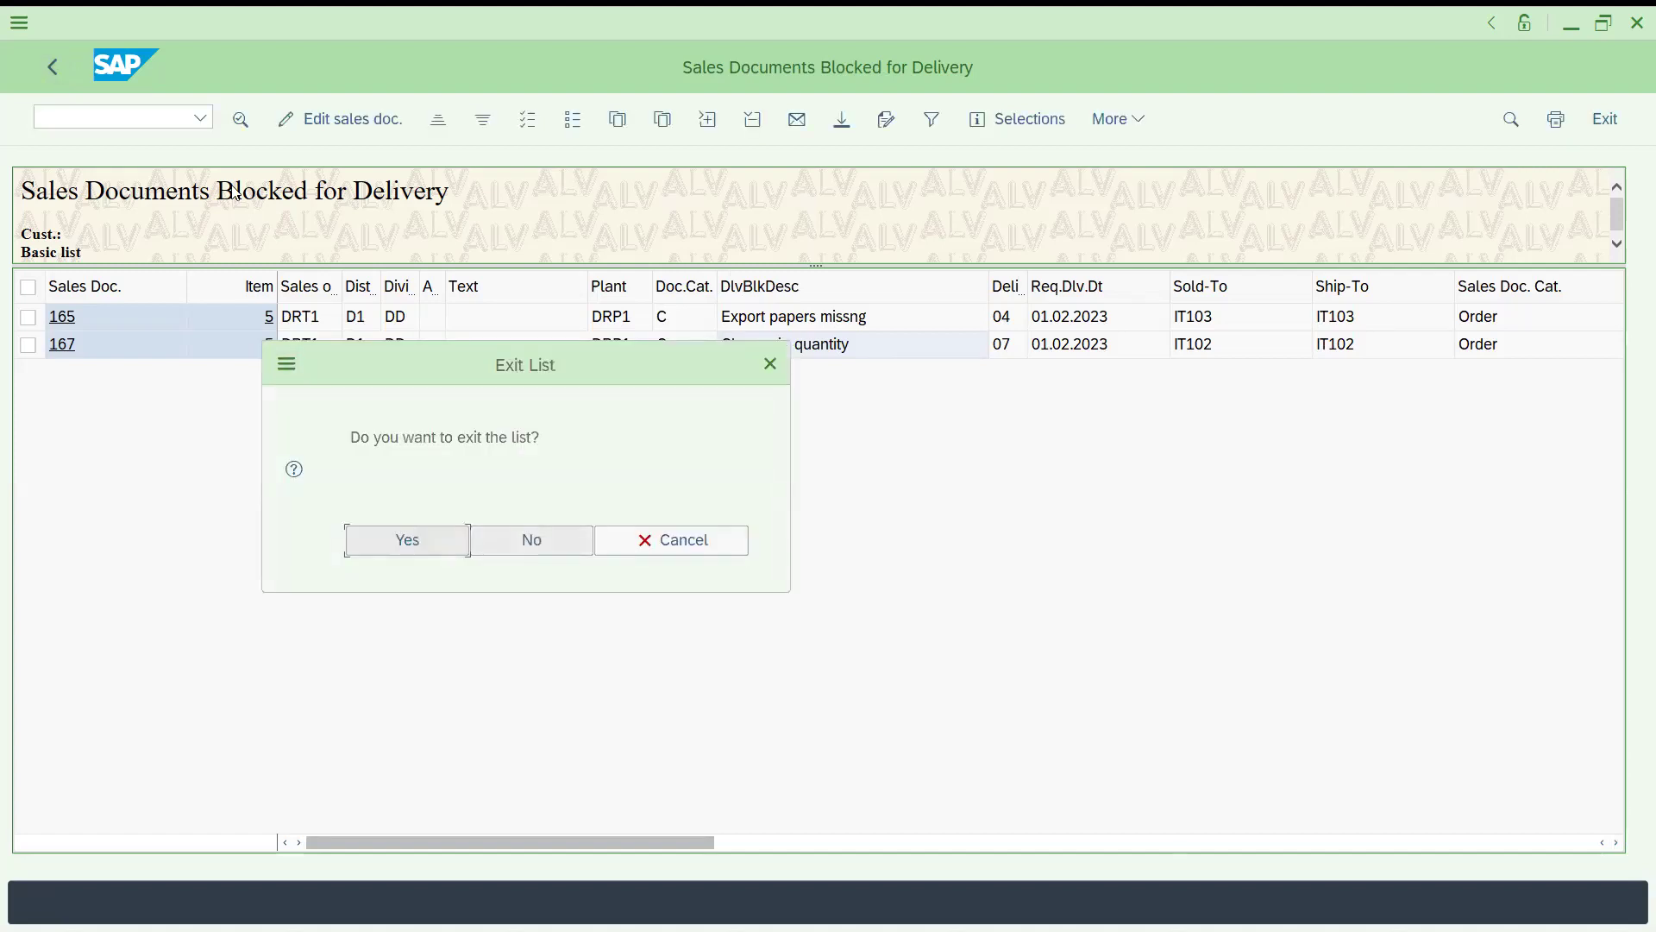
type("/nv2")
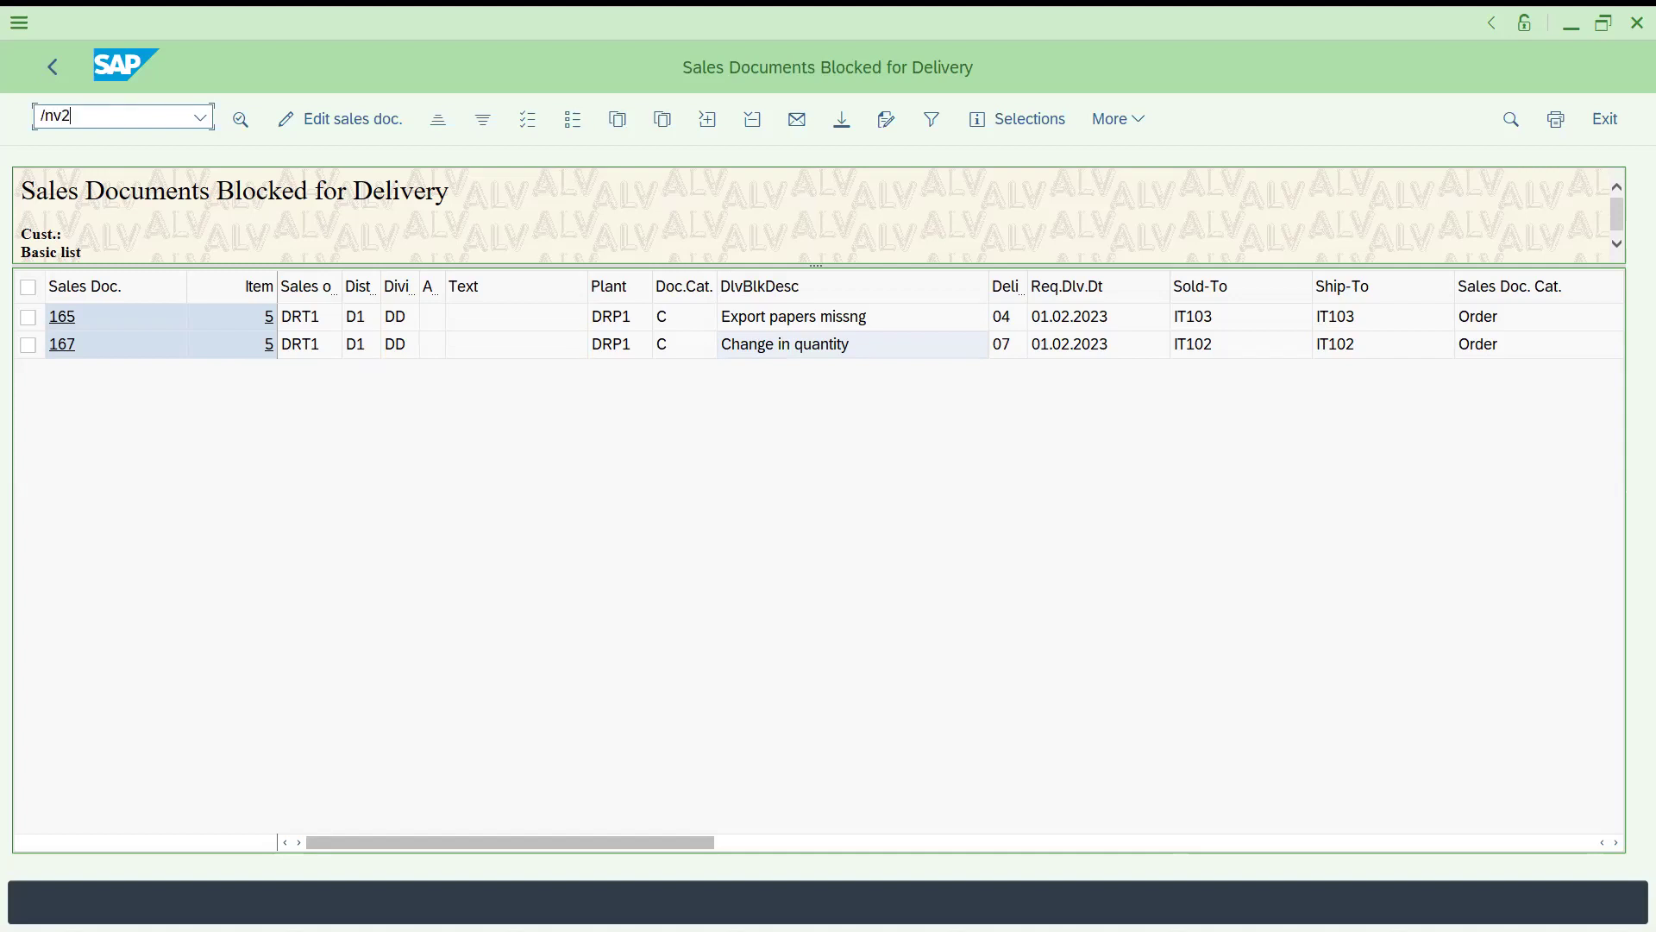
key("Return")
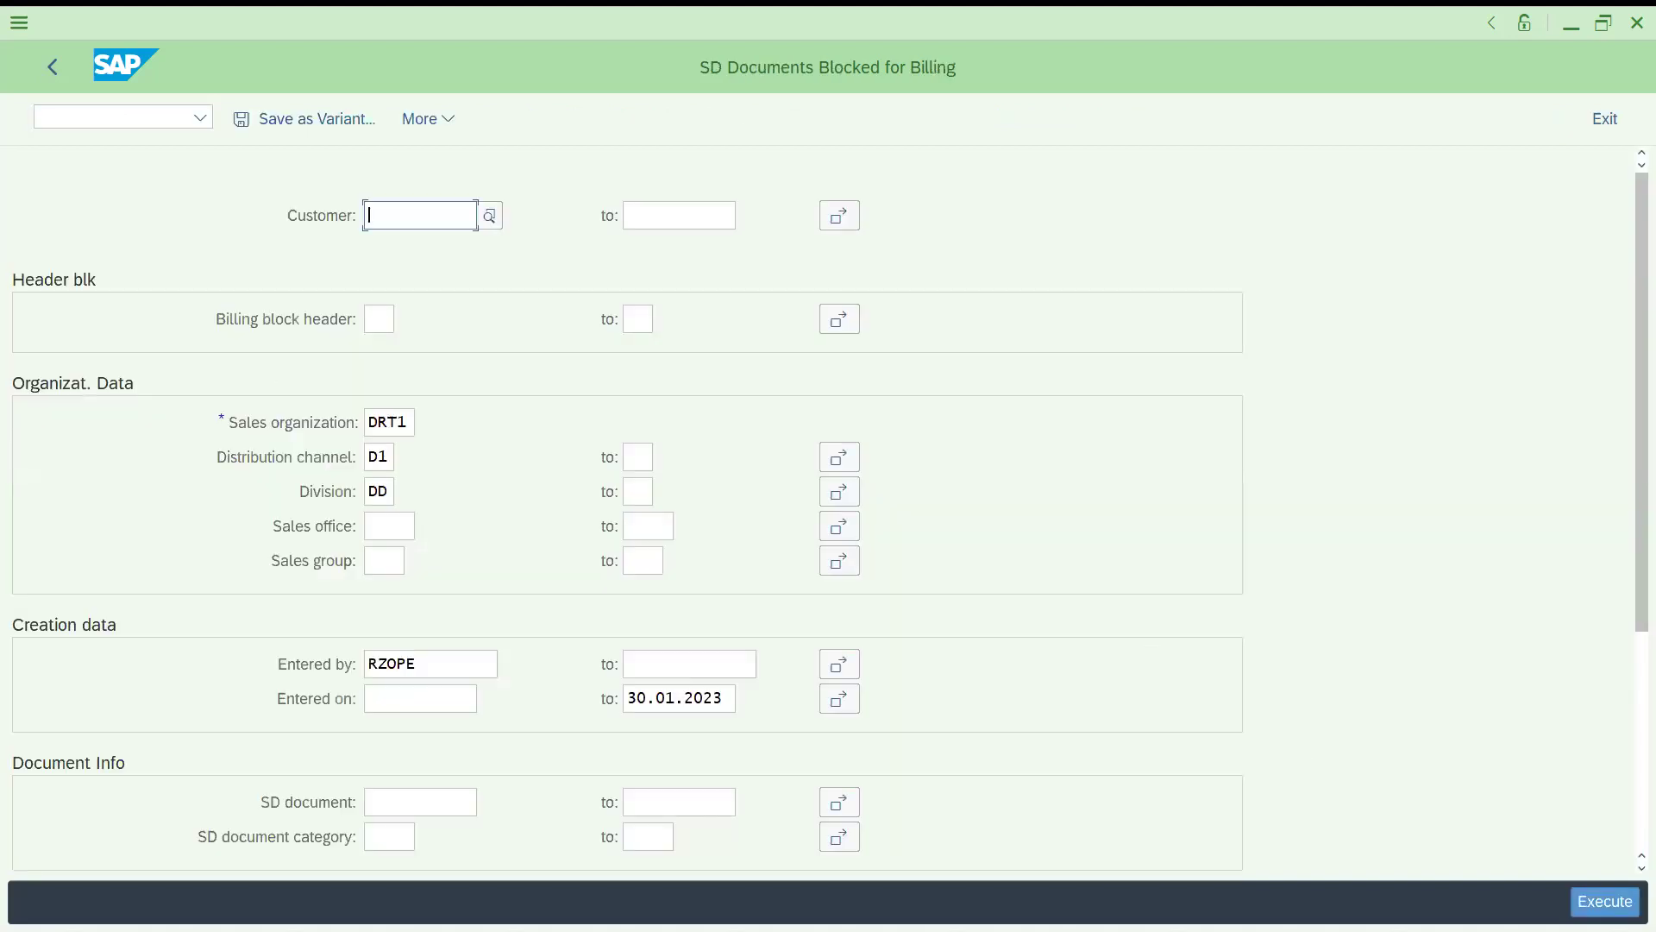
left_click(1605, 901)
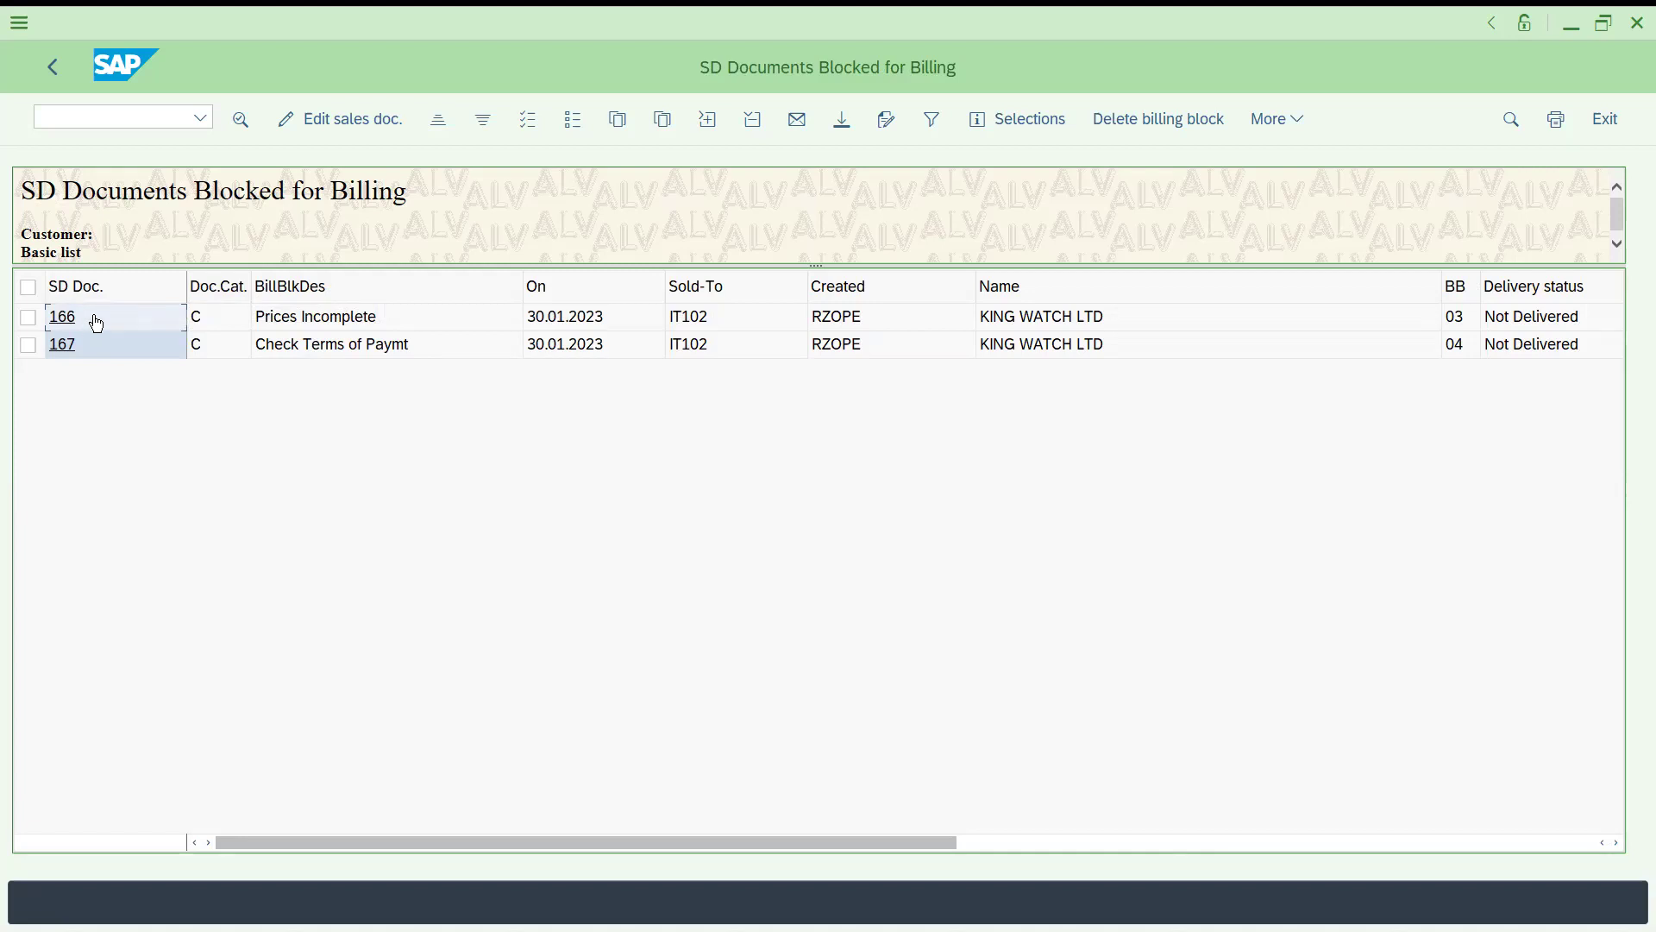
Review the Prices Incomplete and Check Terms of Paymt reasons, then tick order 166.
left_click(293, 325)
left_click(326, 354)
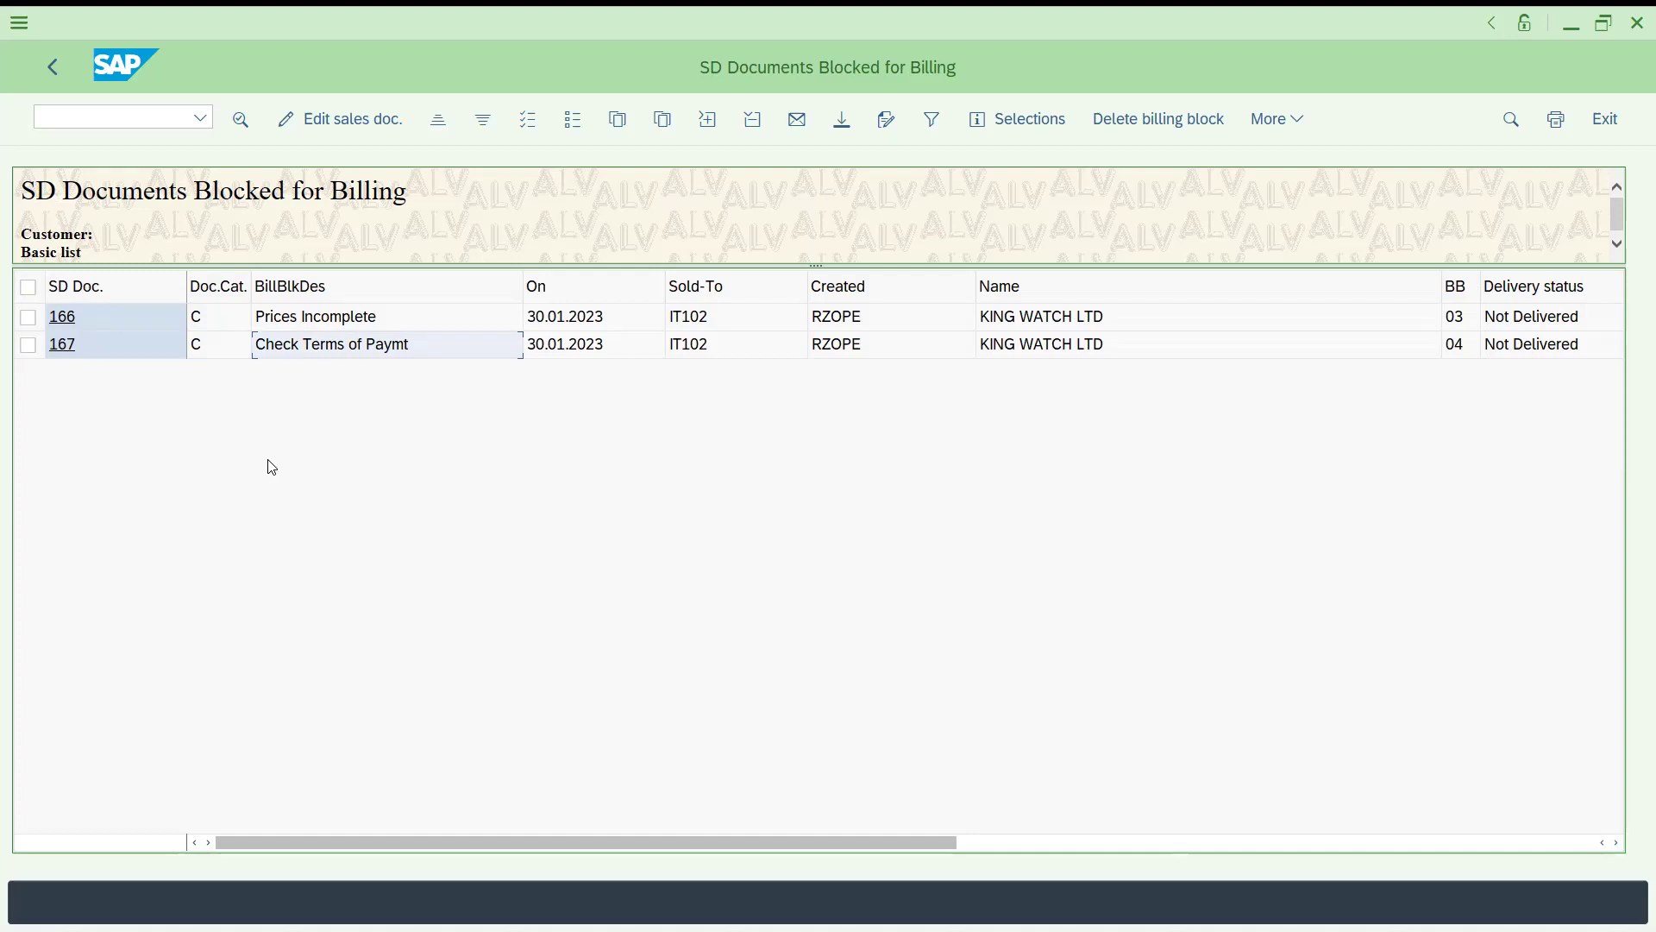
left_click(28, 319)
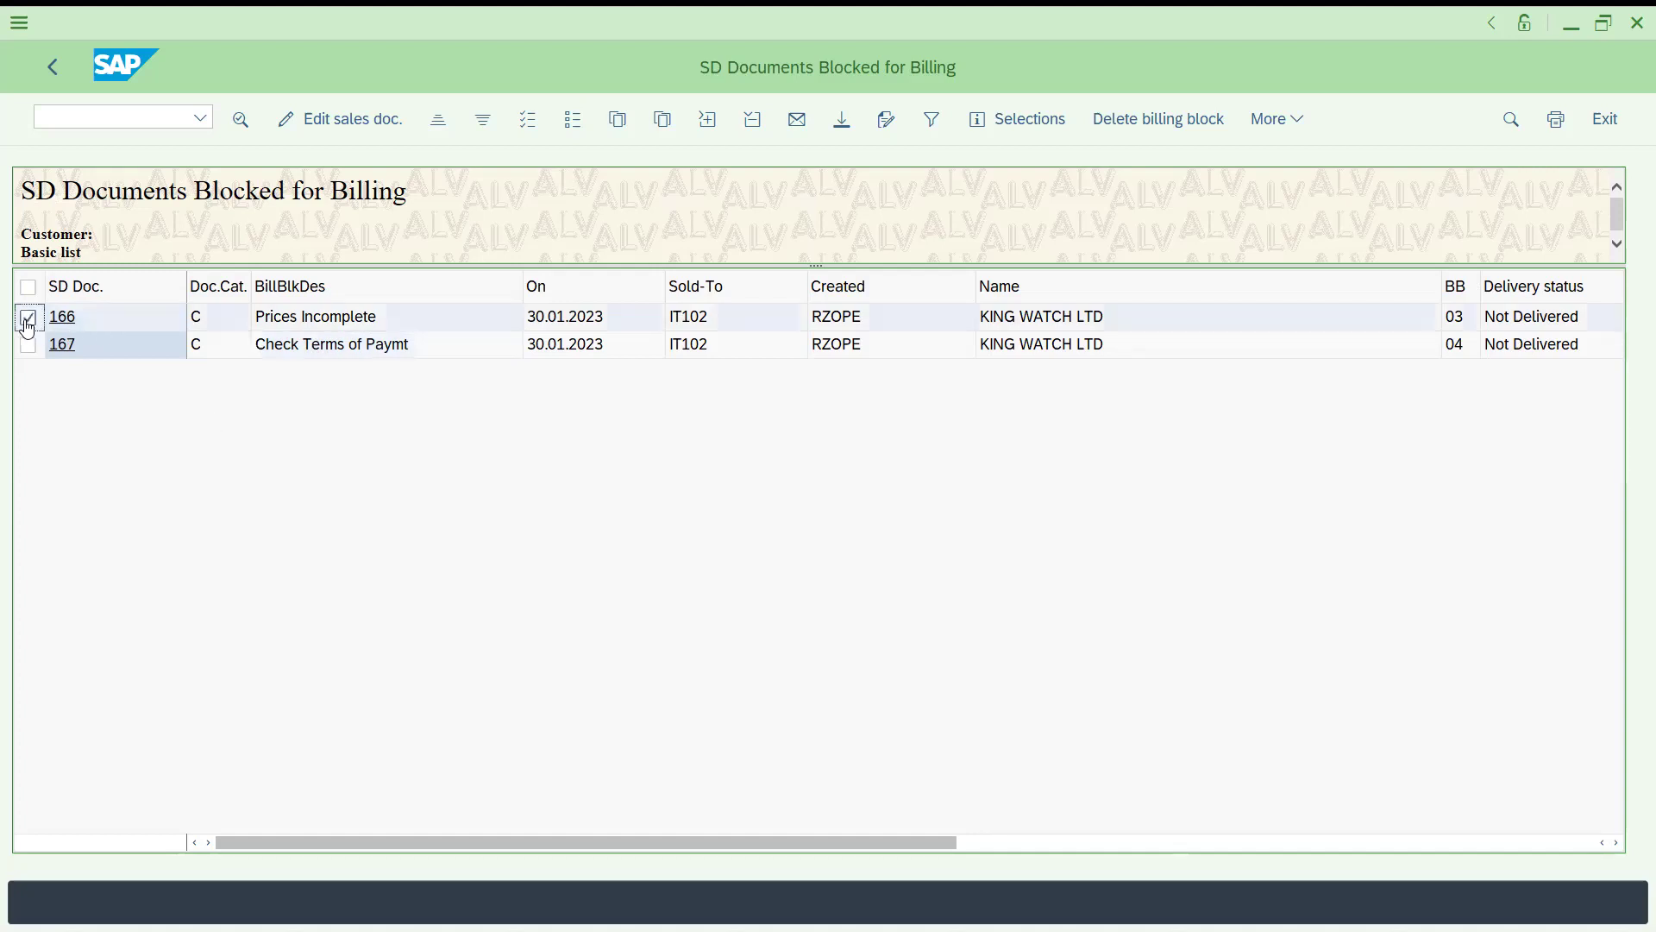
Clear the billing block on order 166, save it, and reload the billing-block report.
left_click(337, 135)
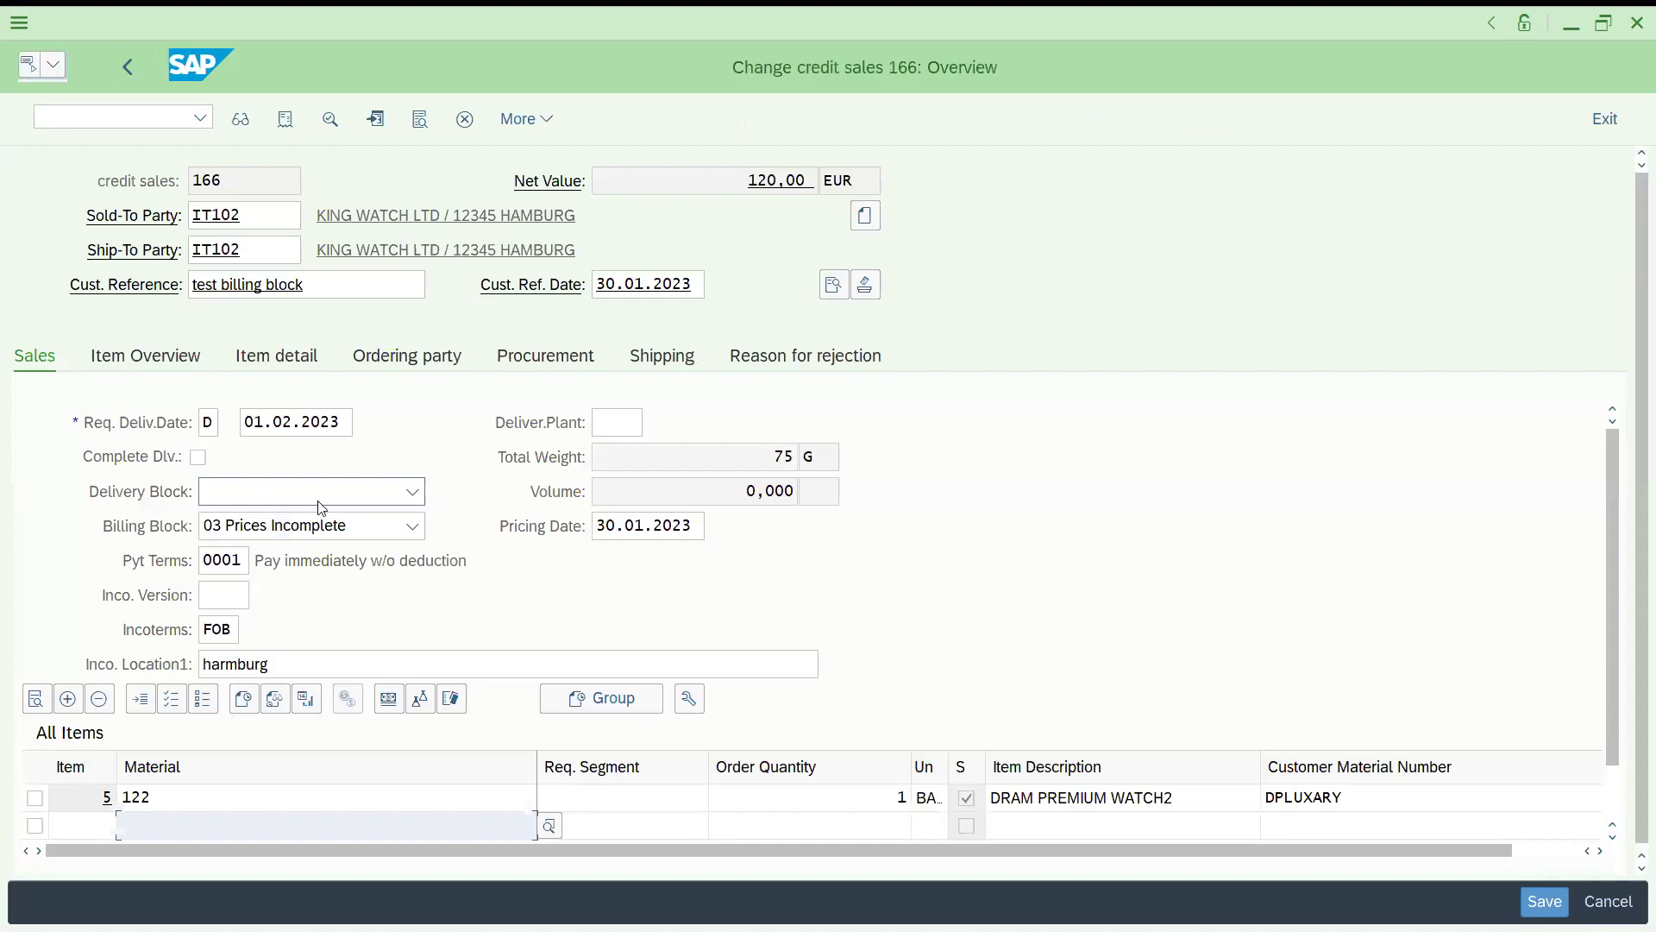
left_click(388, 528)
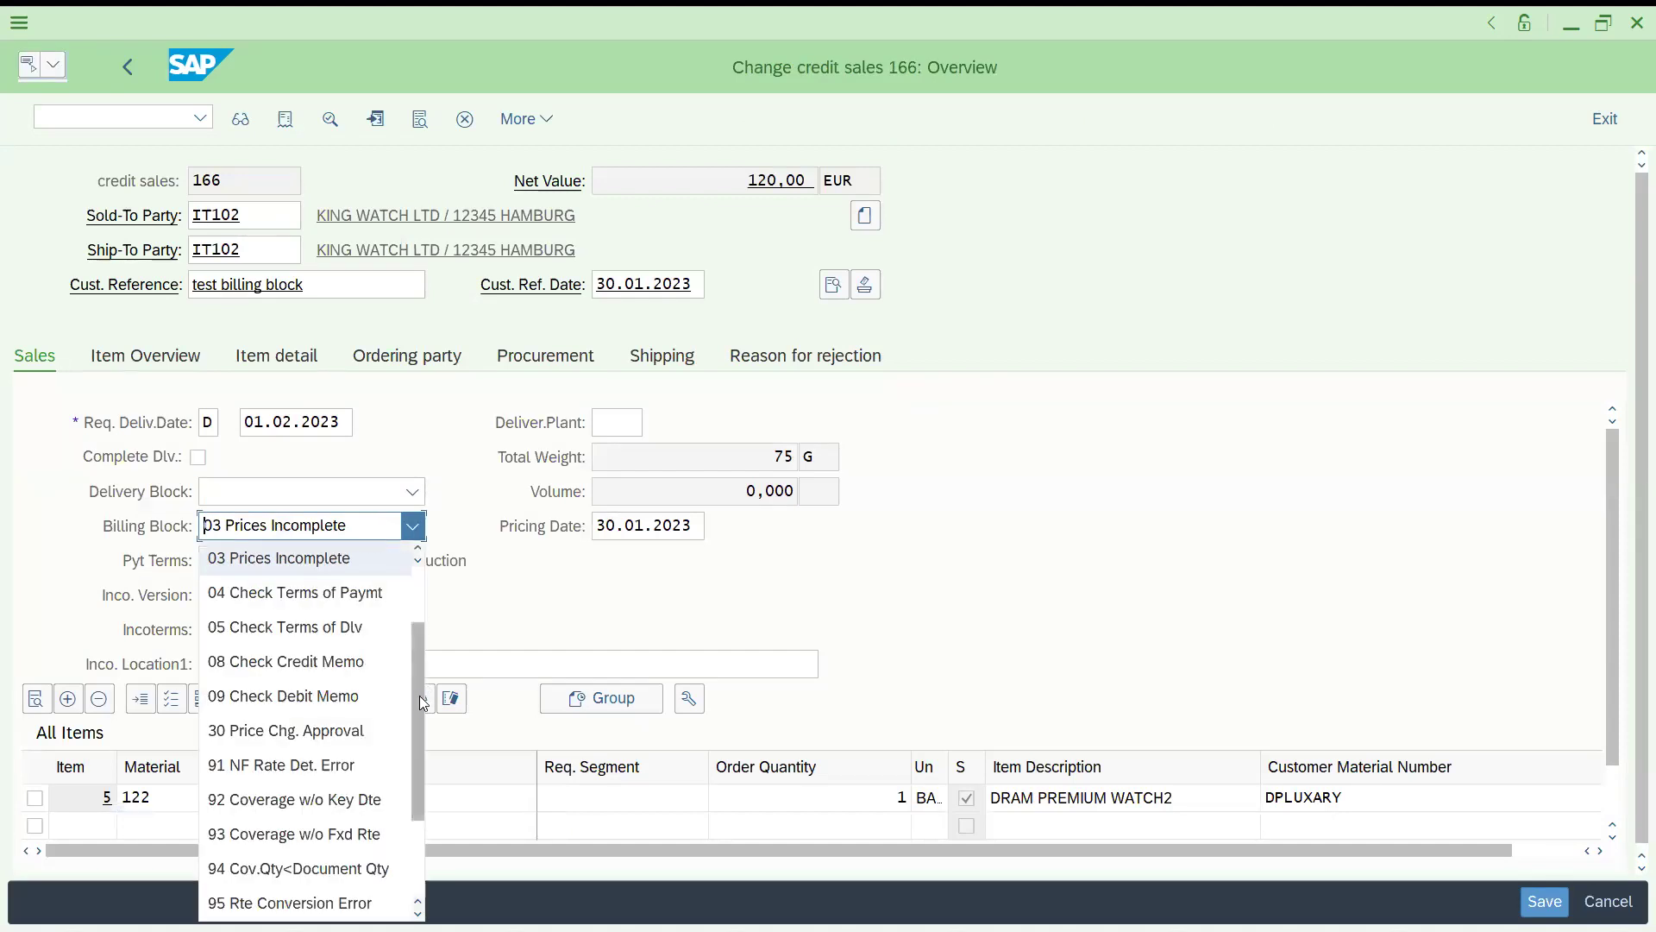
left_click_drag(417, 699, 416, 799)
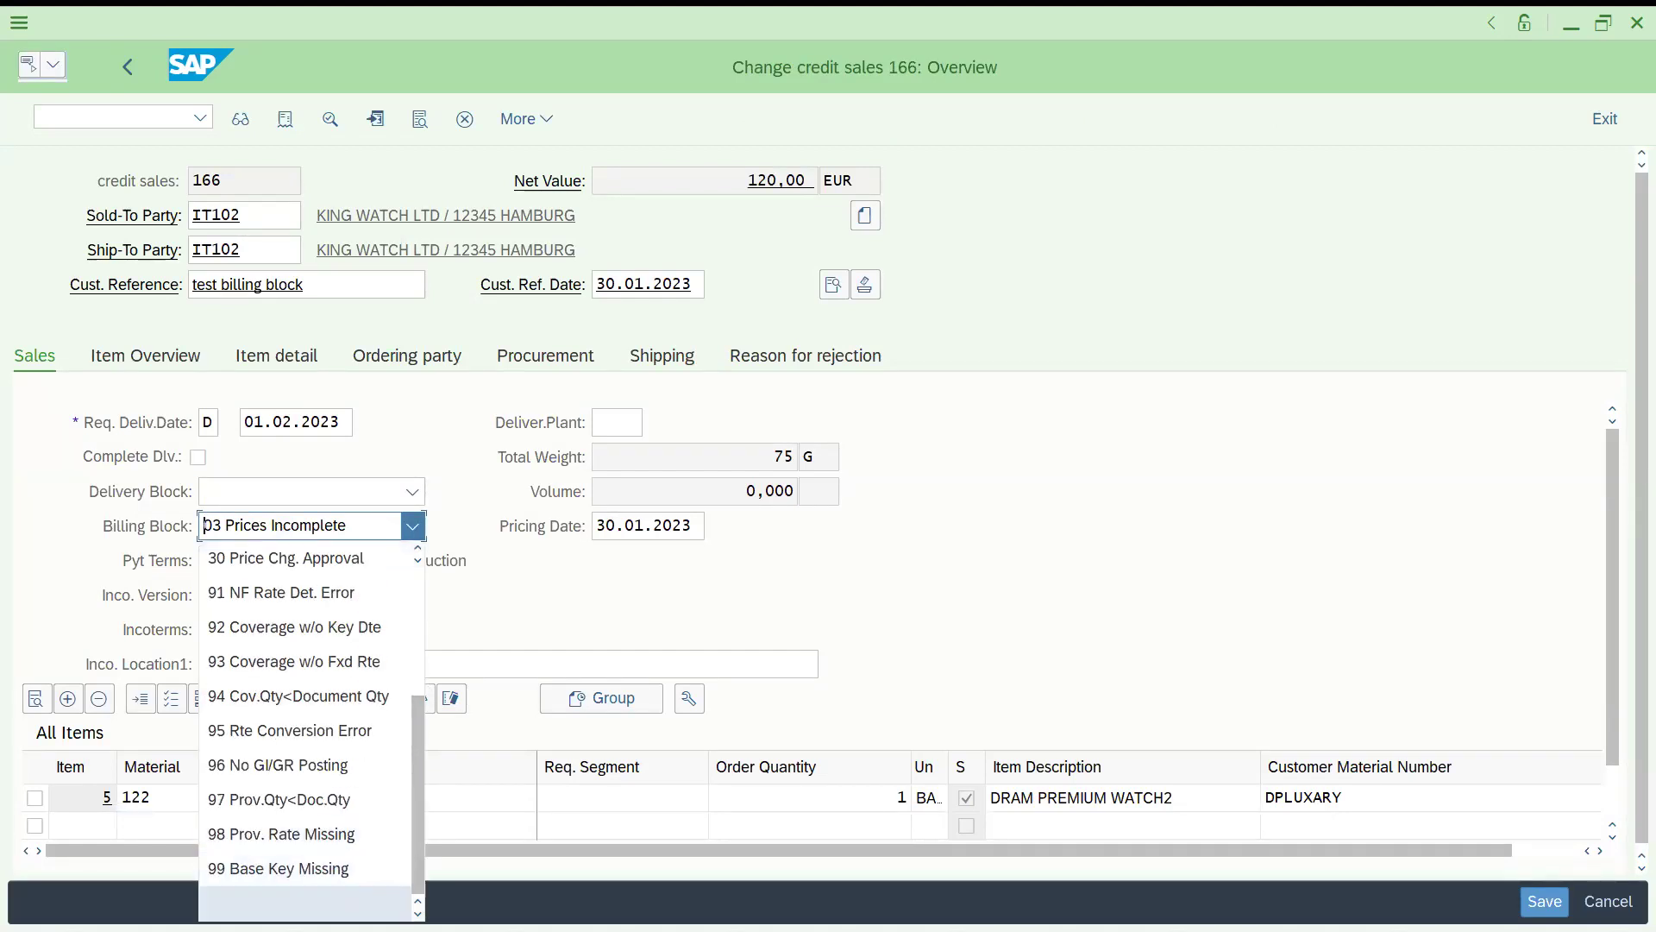
left_click(311, 901)
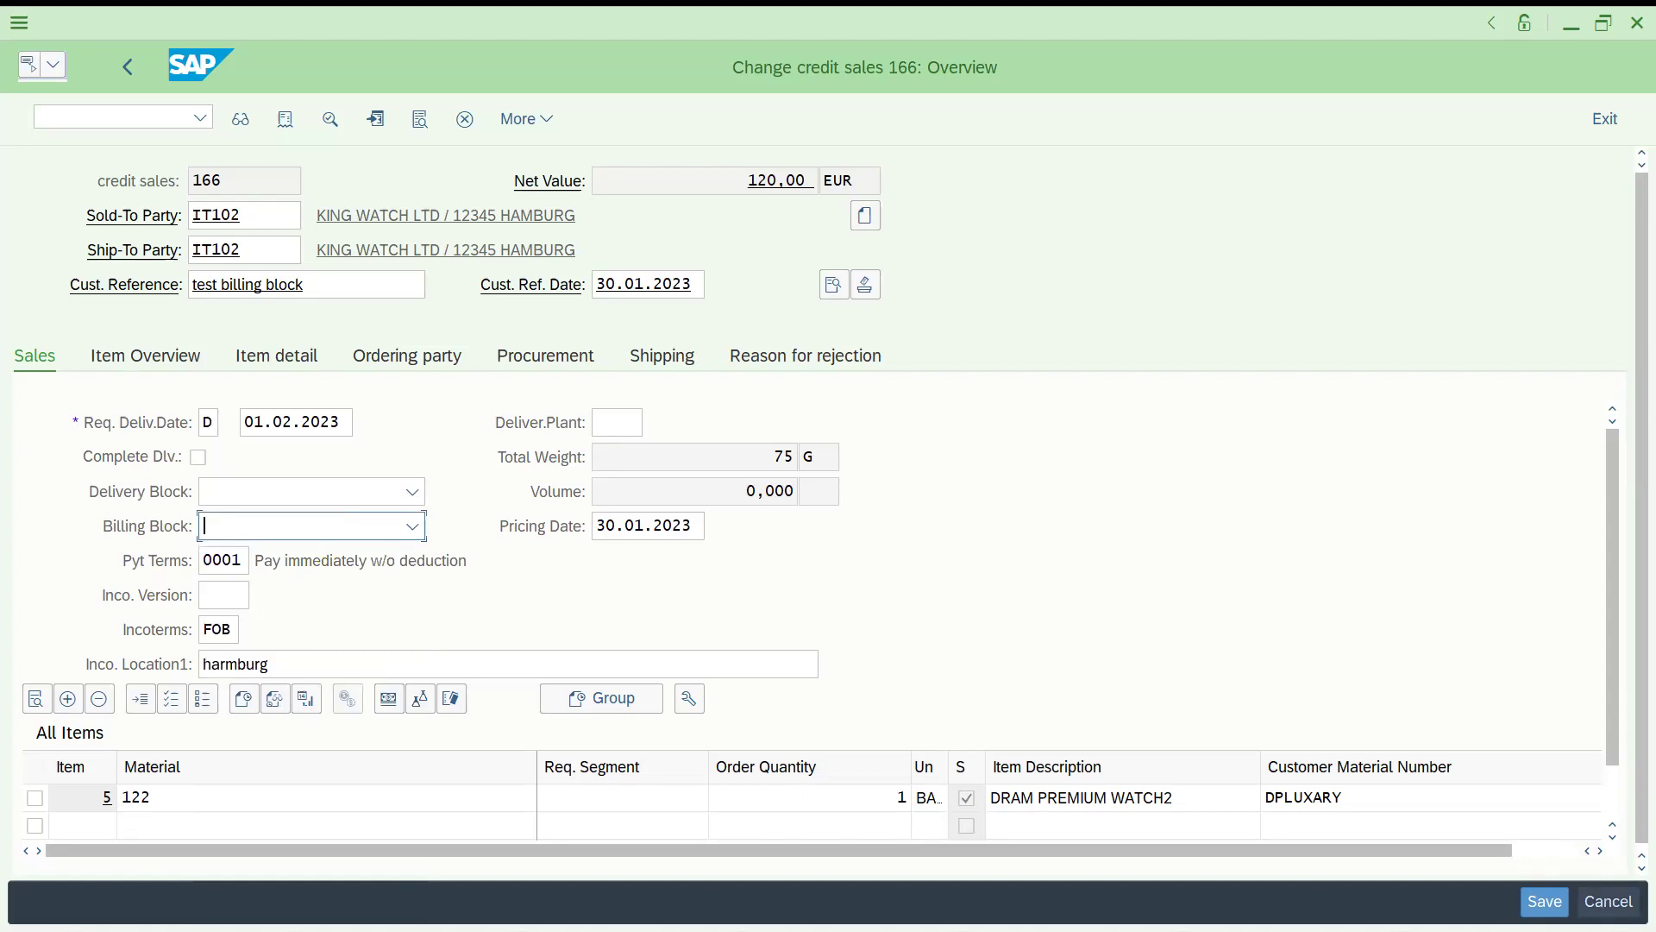
left_click(1544, 901)
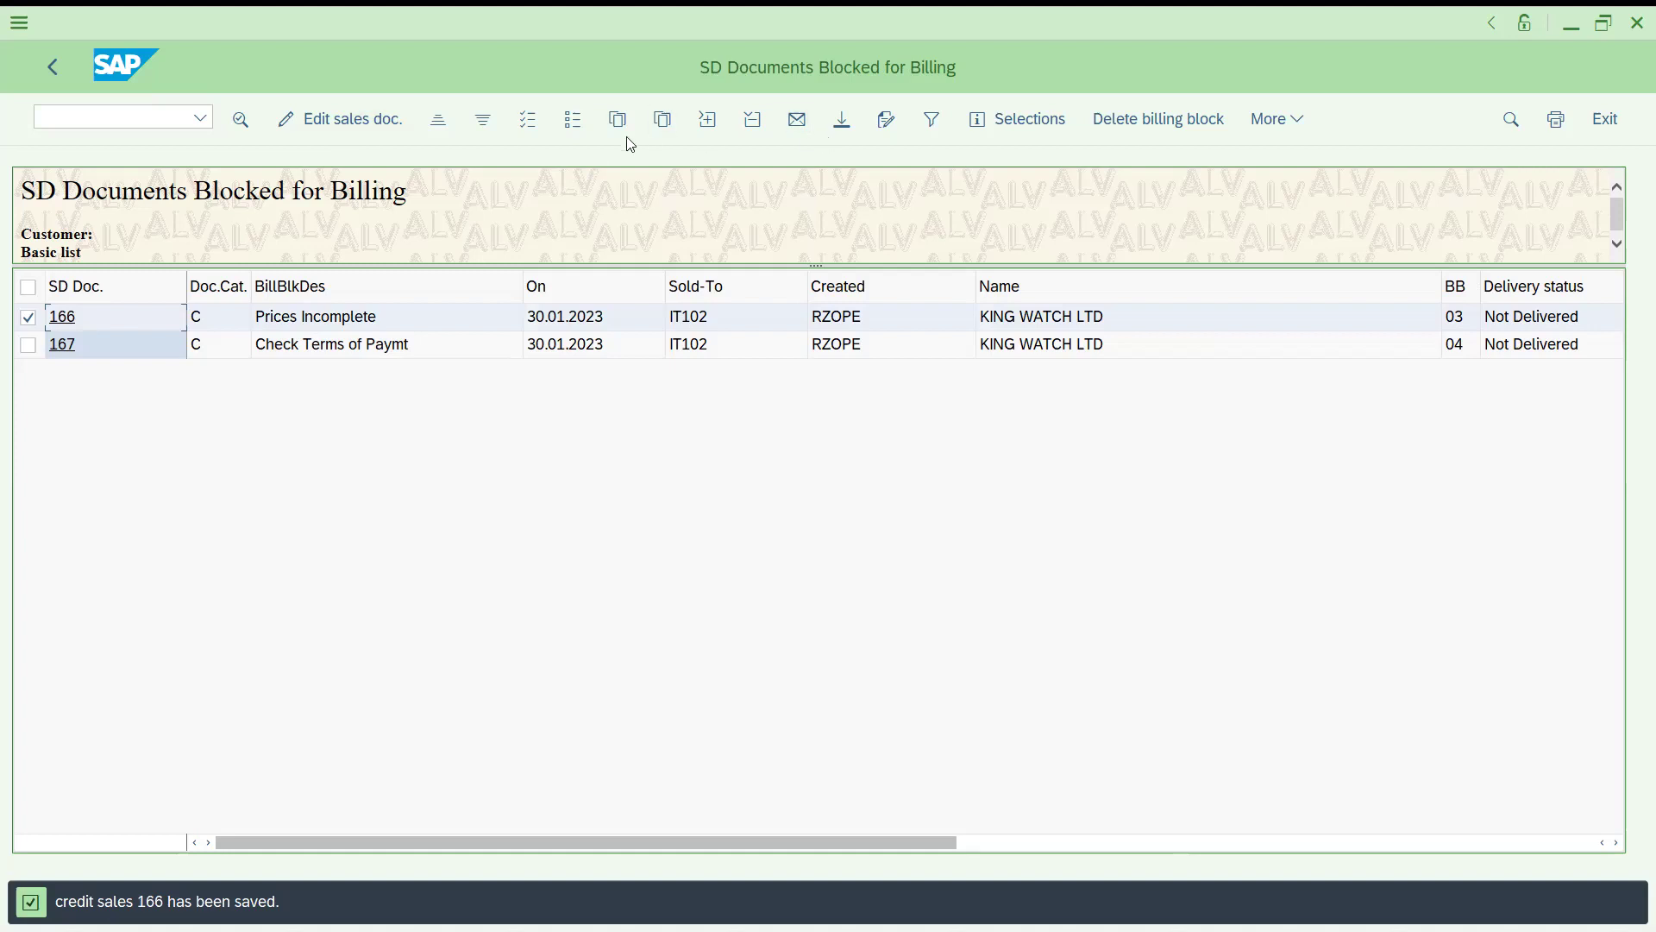
left_click(47, 73)
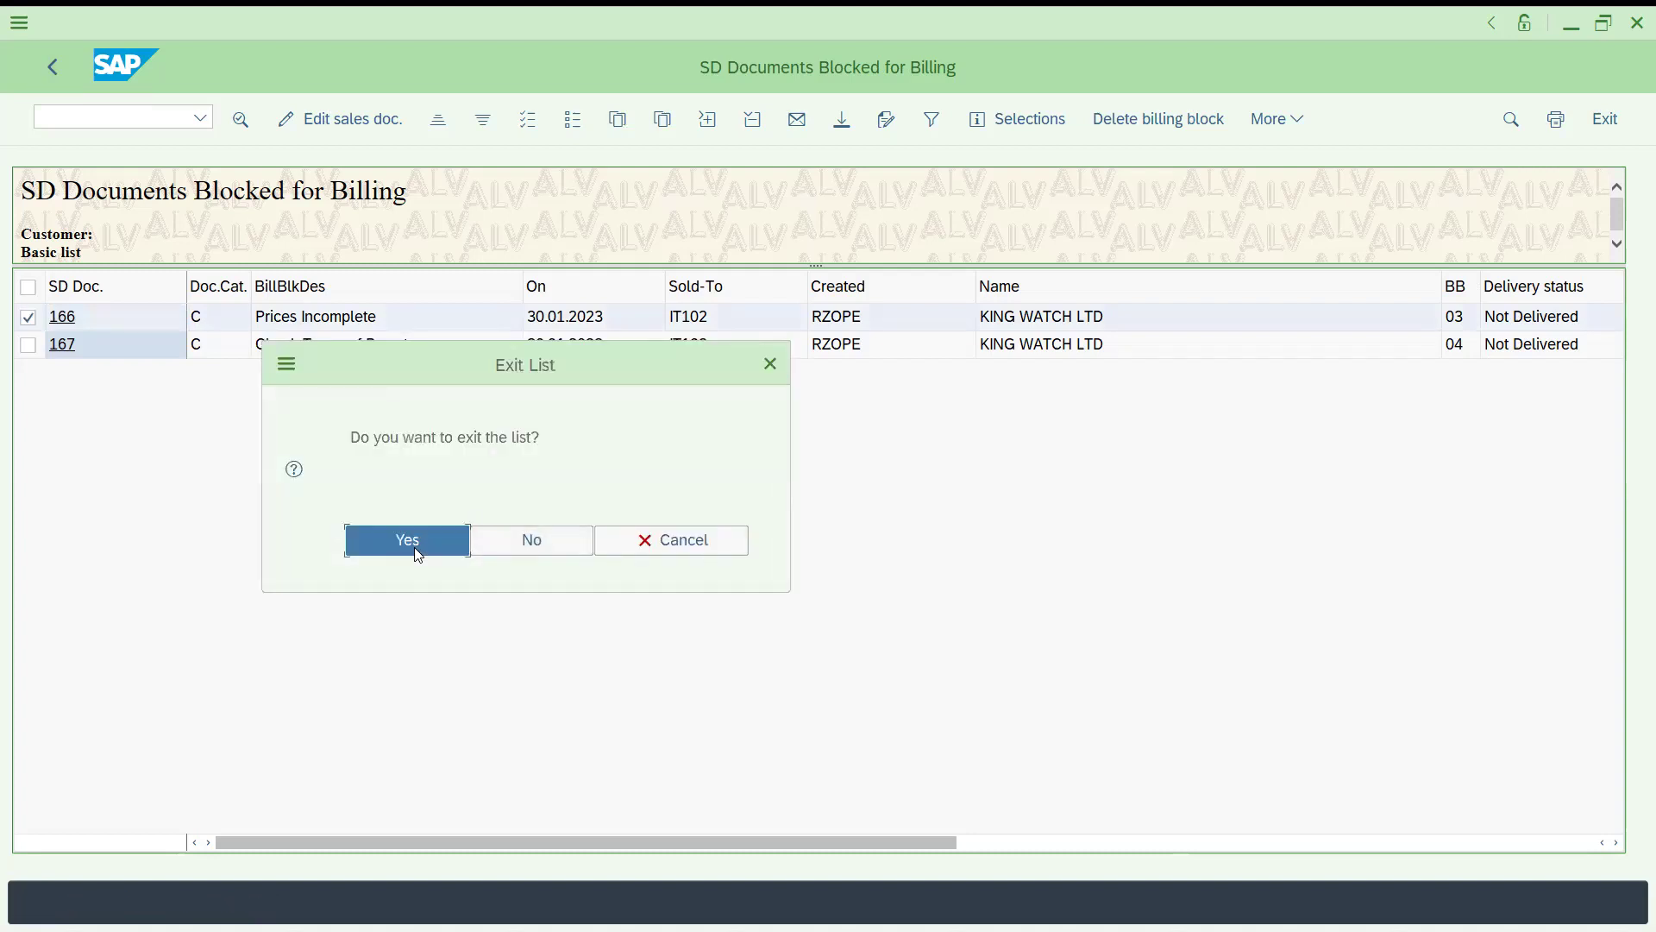
left_click(416, 547)
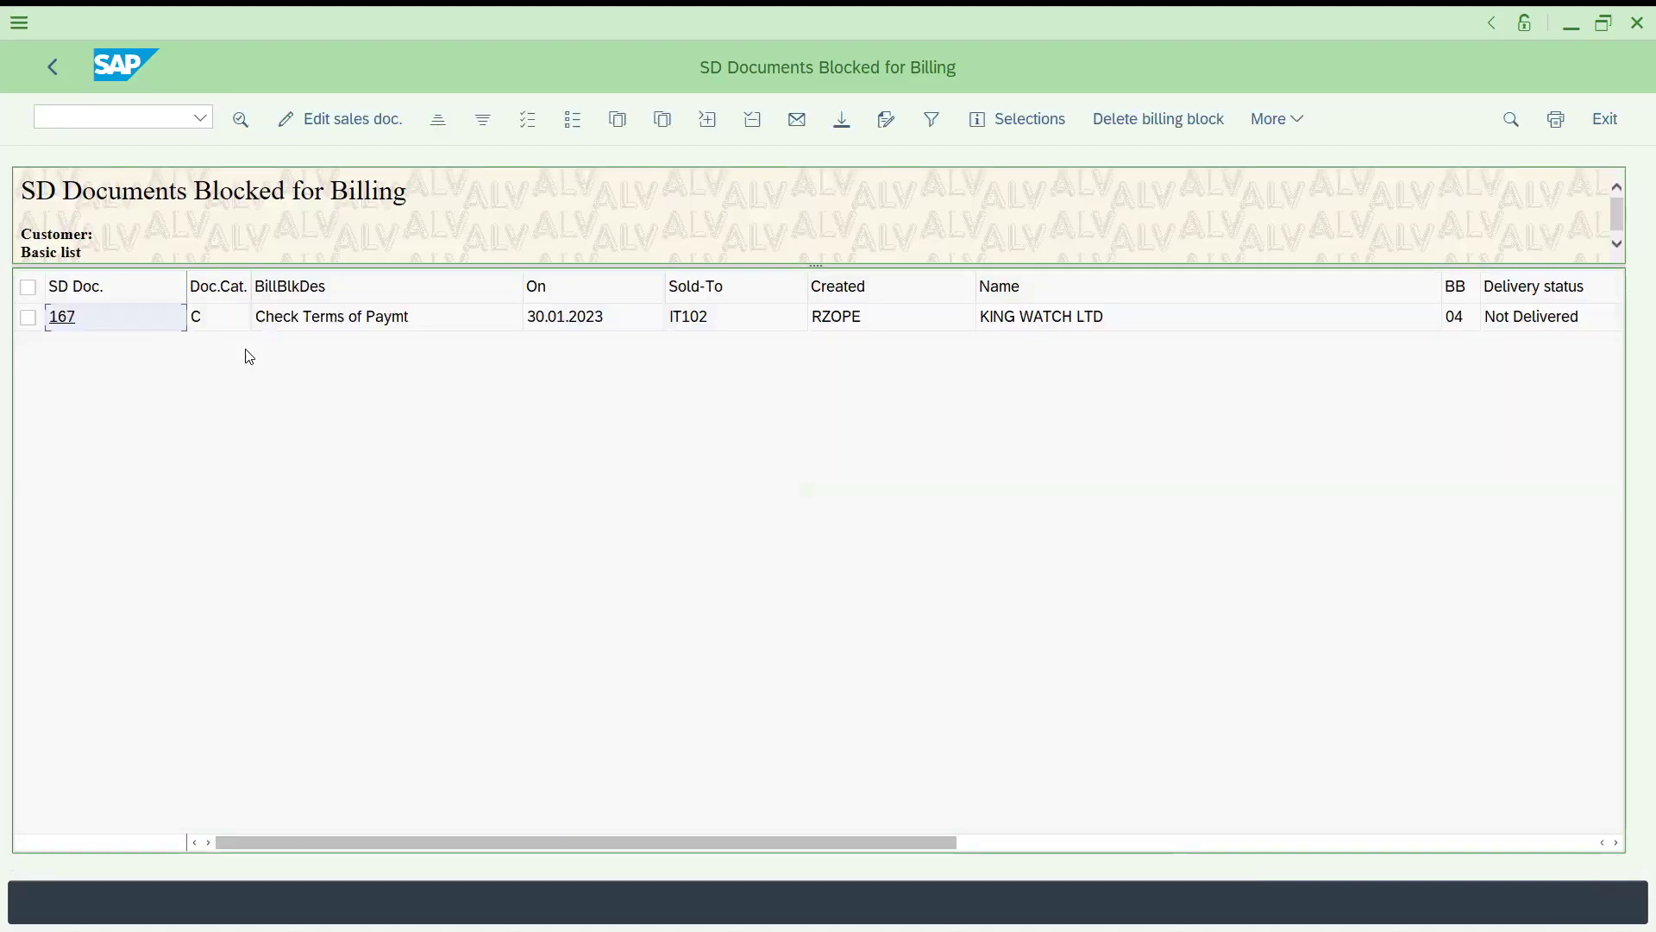
Open order 167, set both its Billing Block and Delivery Block to blank, and save.
left_click(74, 324)
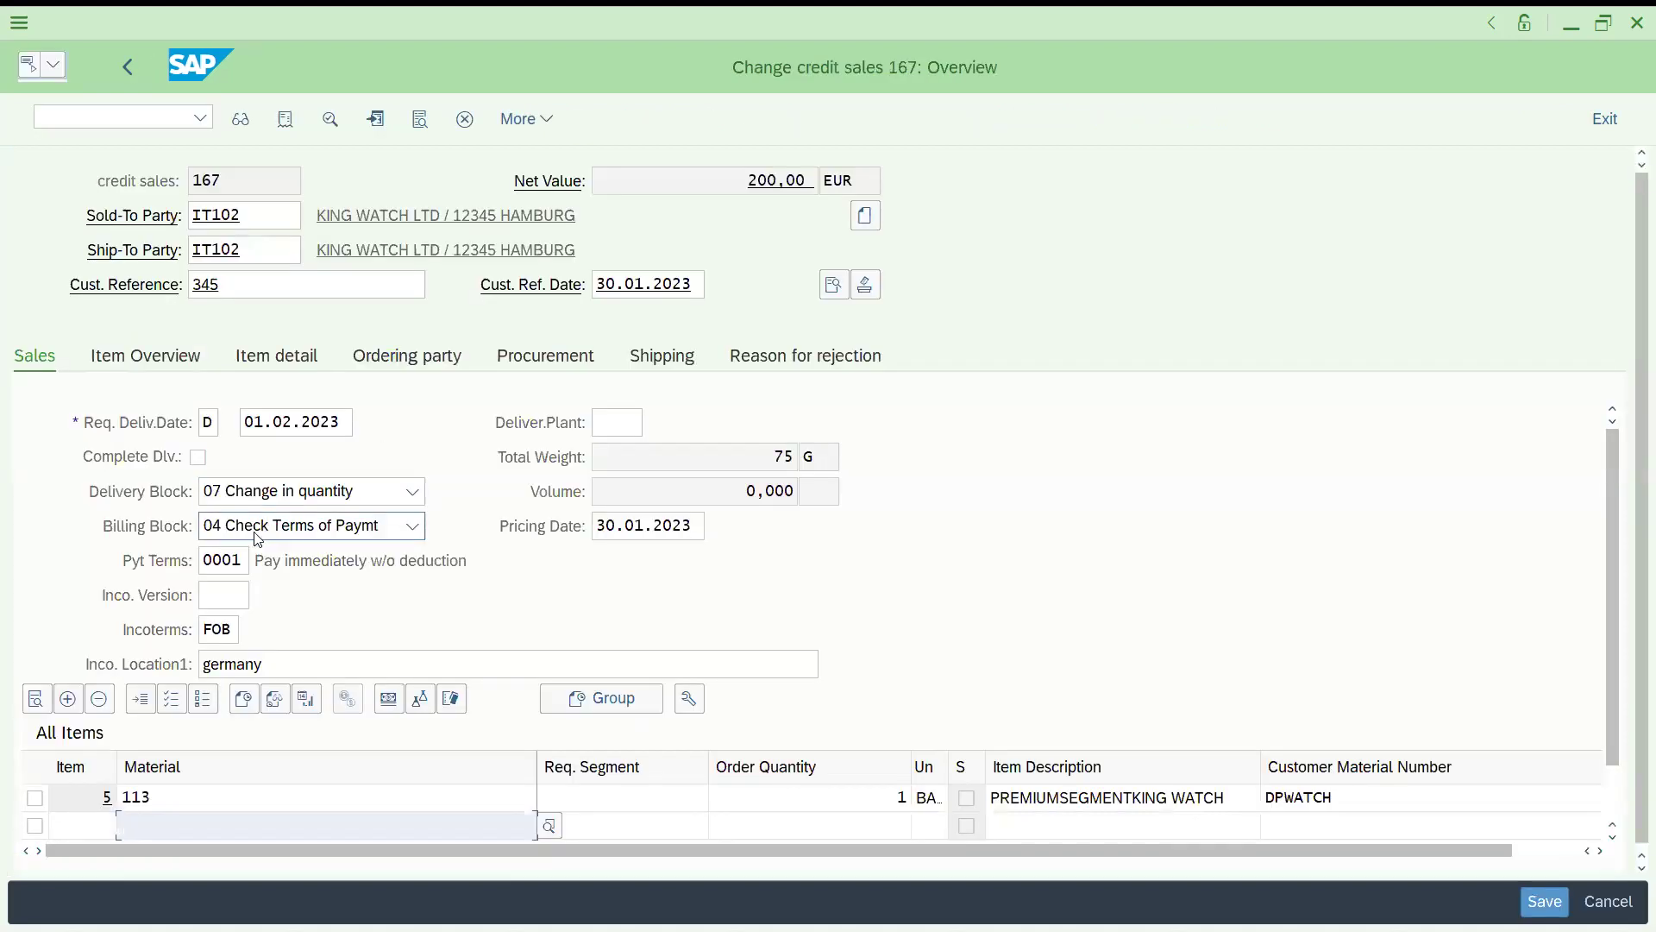
left_click(364, 527)
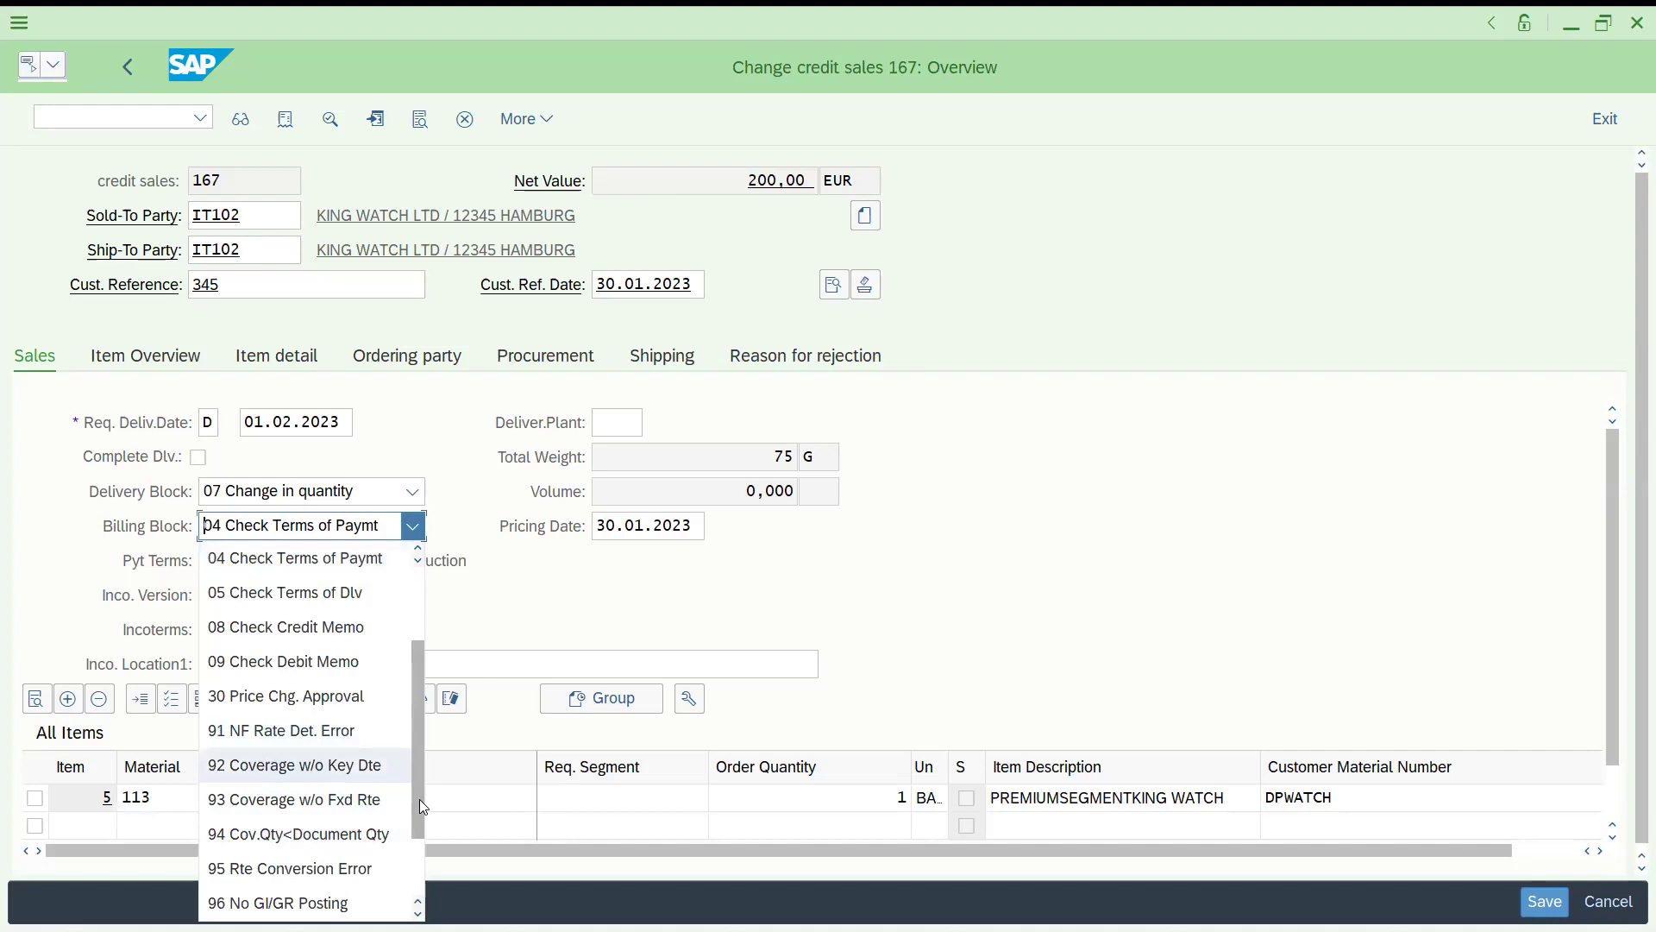
left_click_drag(420, 798, 414, 867)
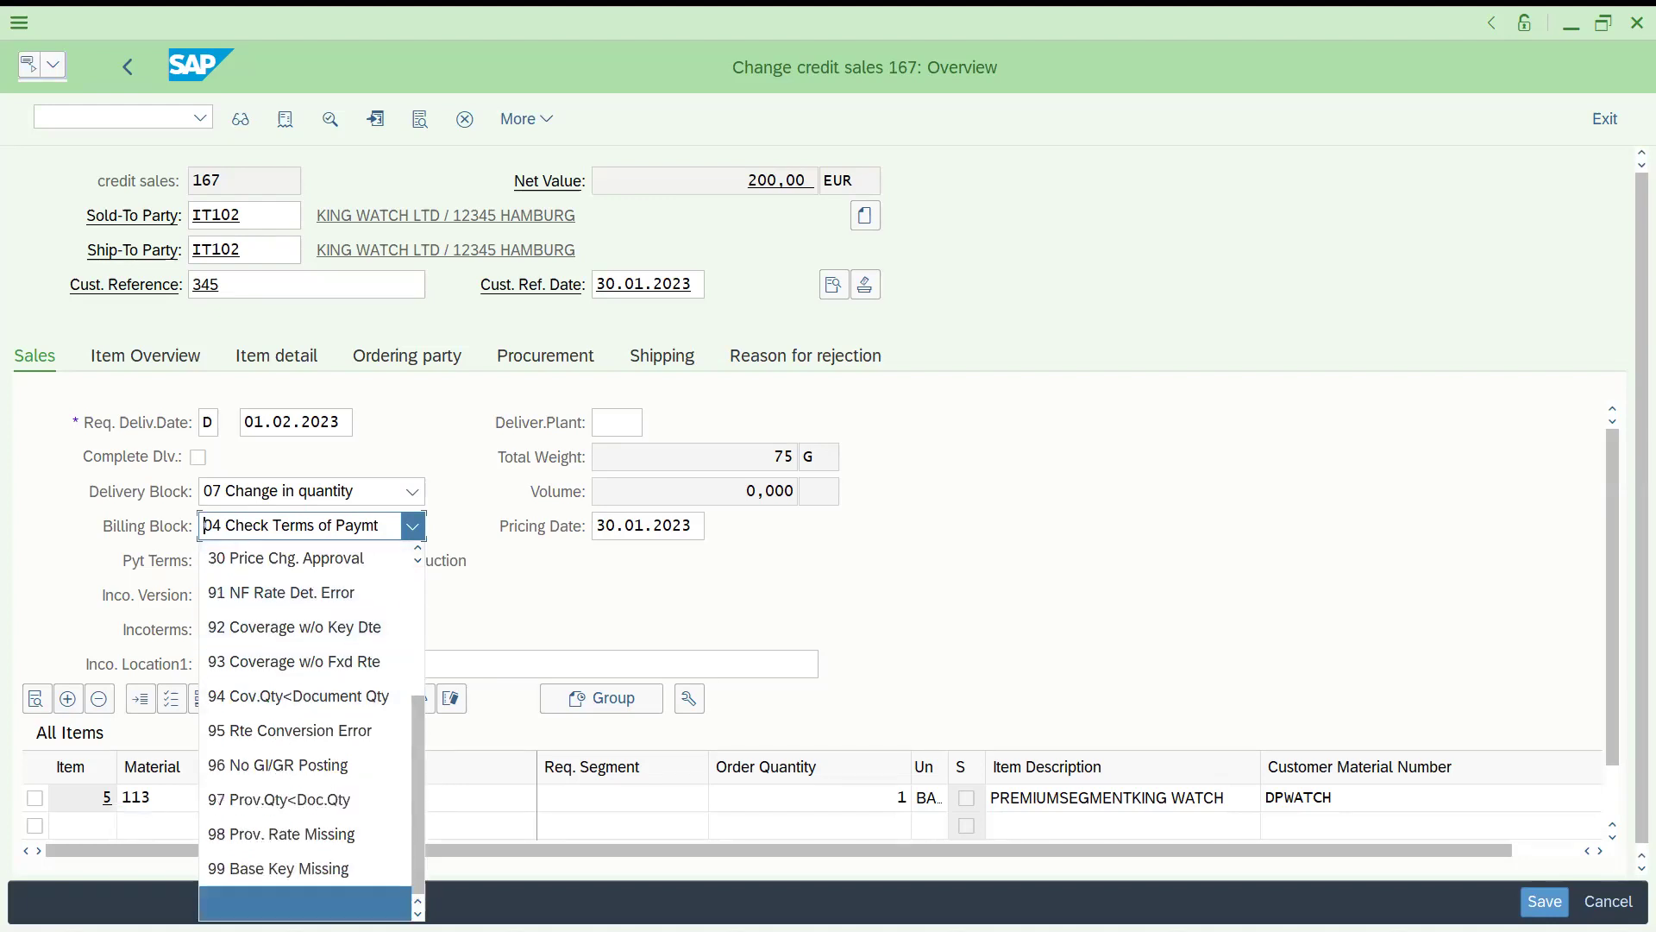
left_click(390, 442)
left_click(331, 494)
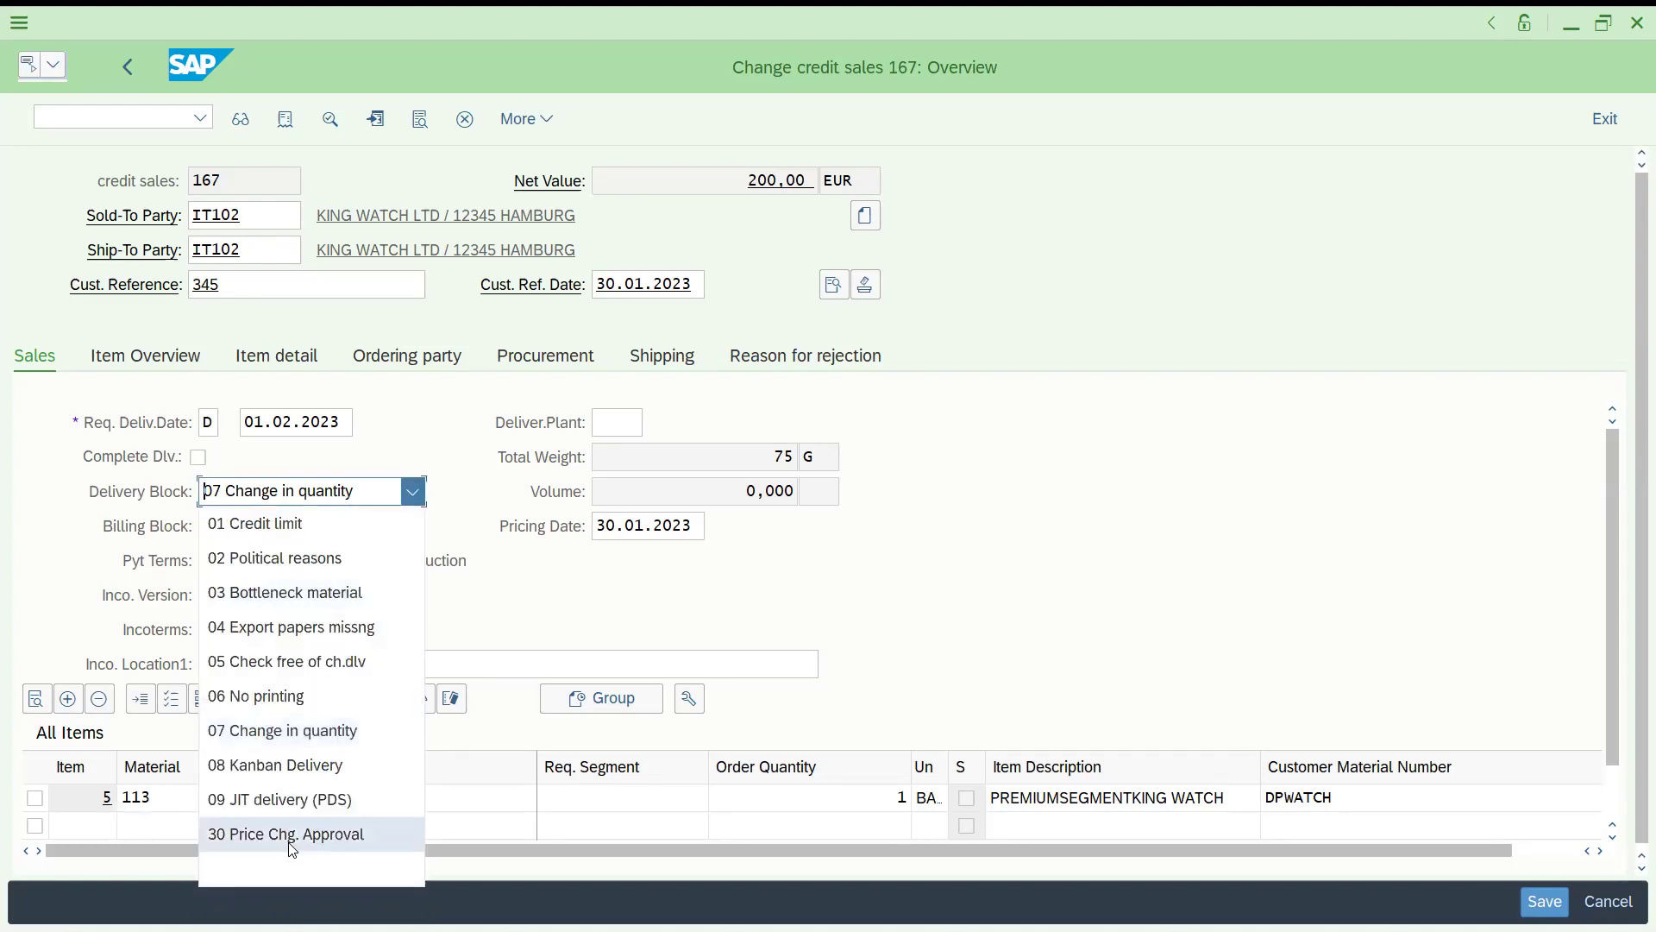
left_click(285, 866)
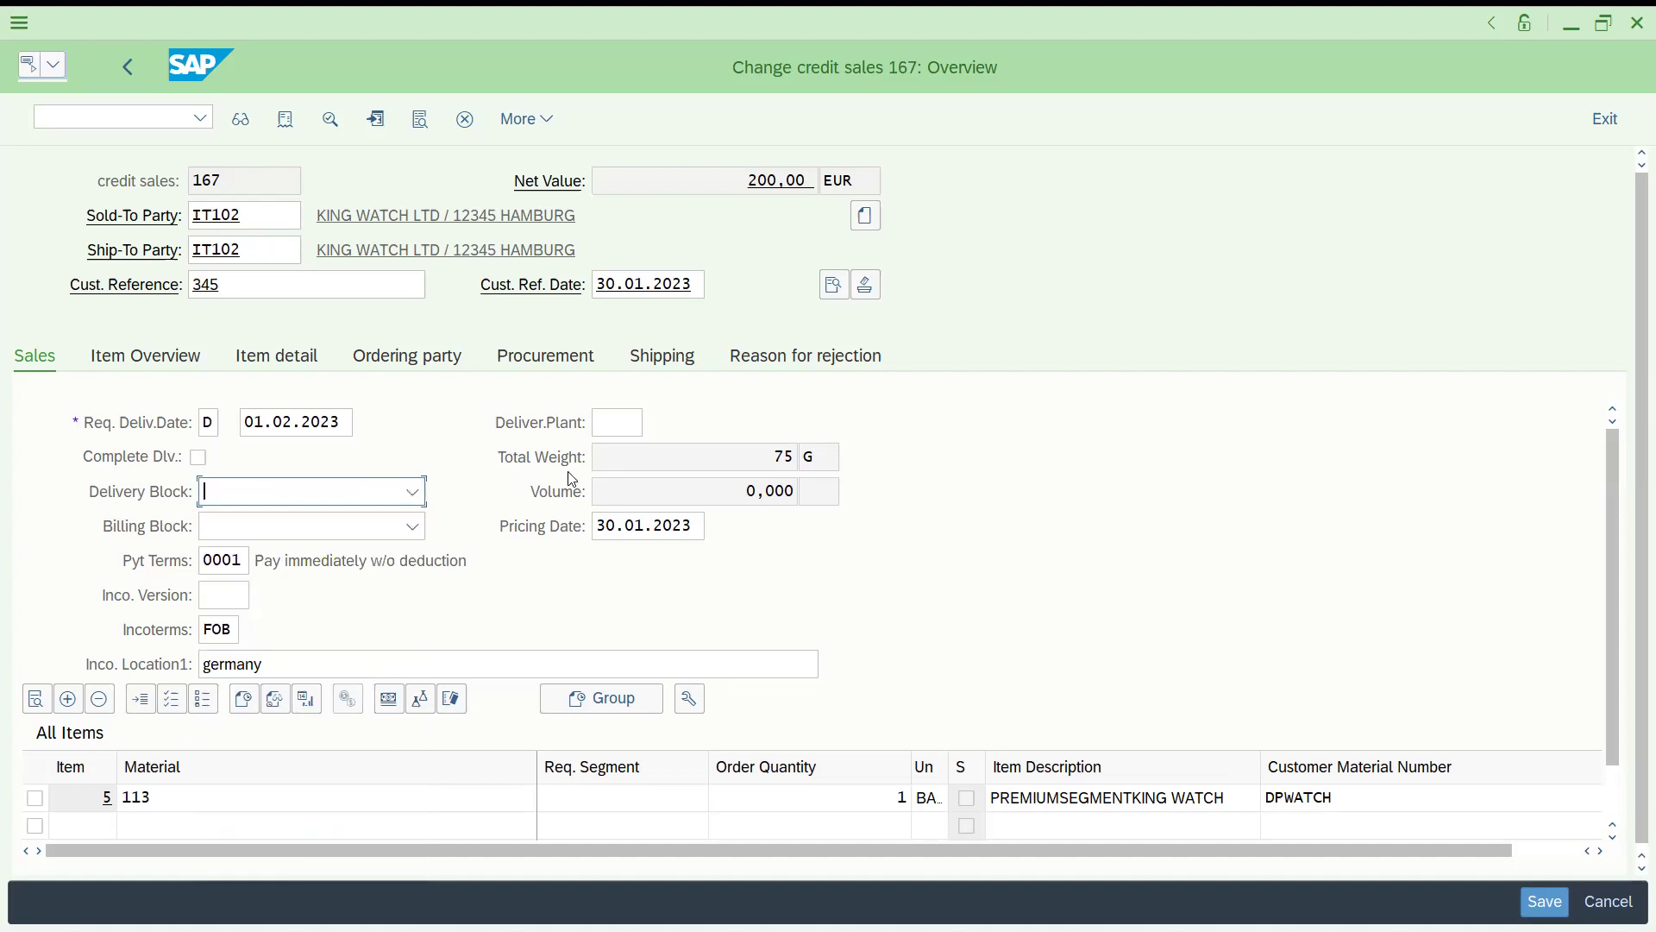
left_click(422, 129)
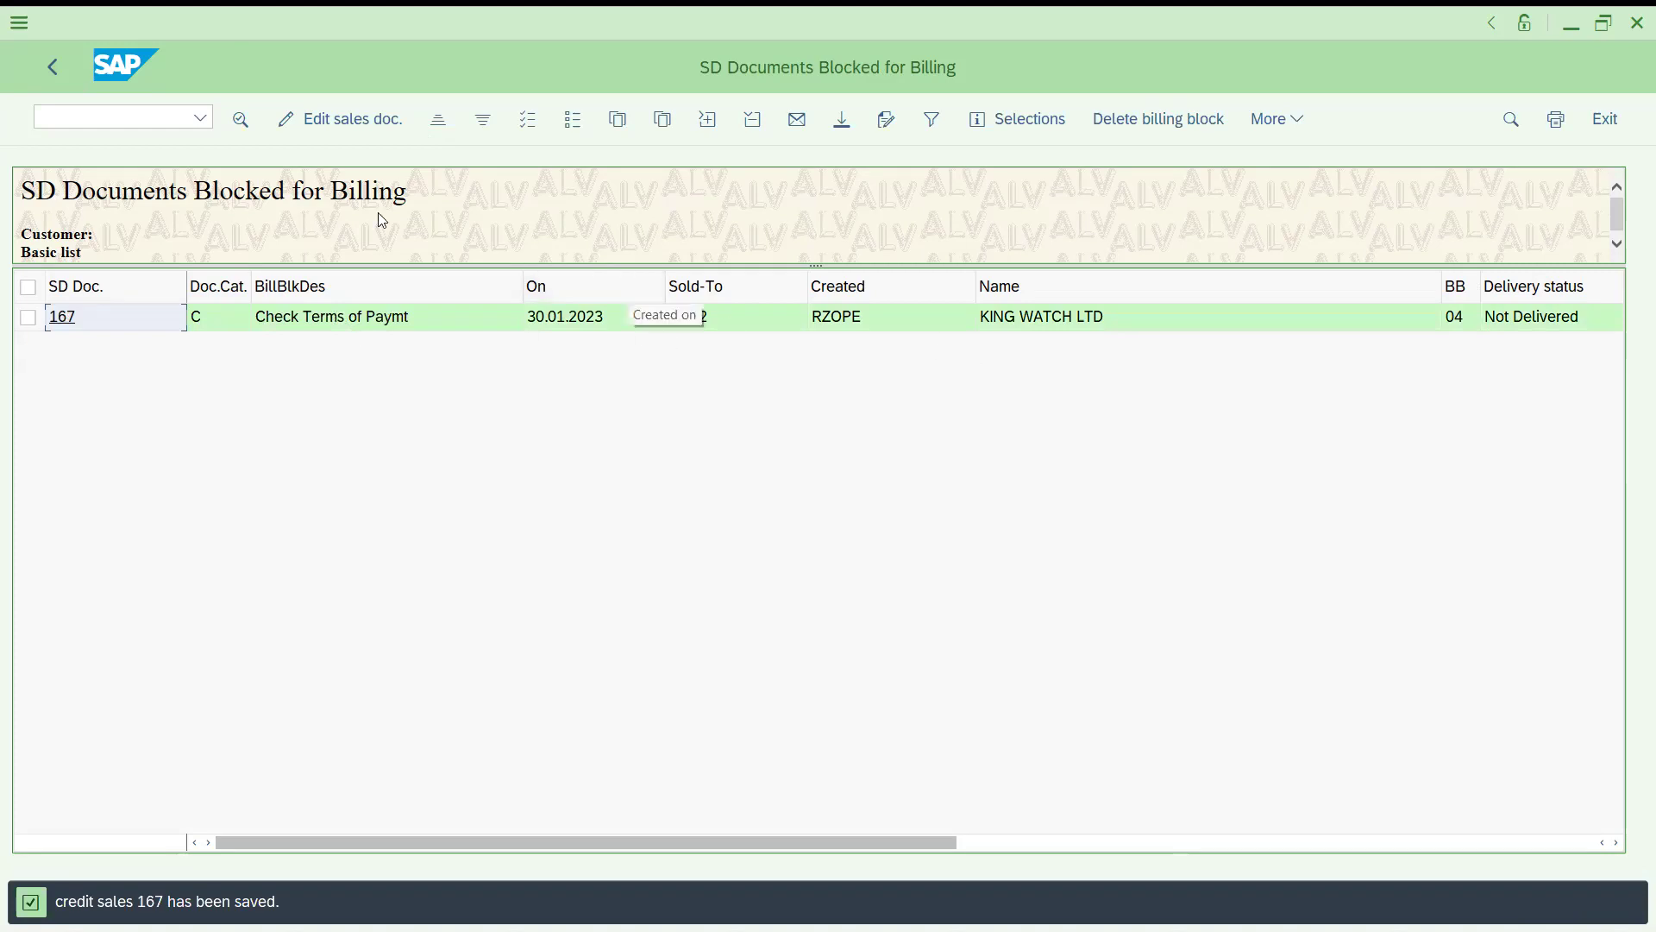
Exit the now-empty billing-block list and try transaction code /nvl41.
left_click(50, 67)
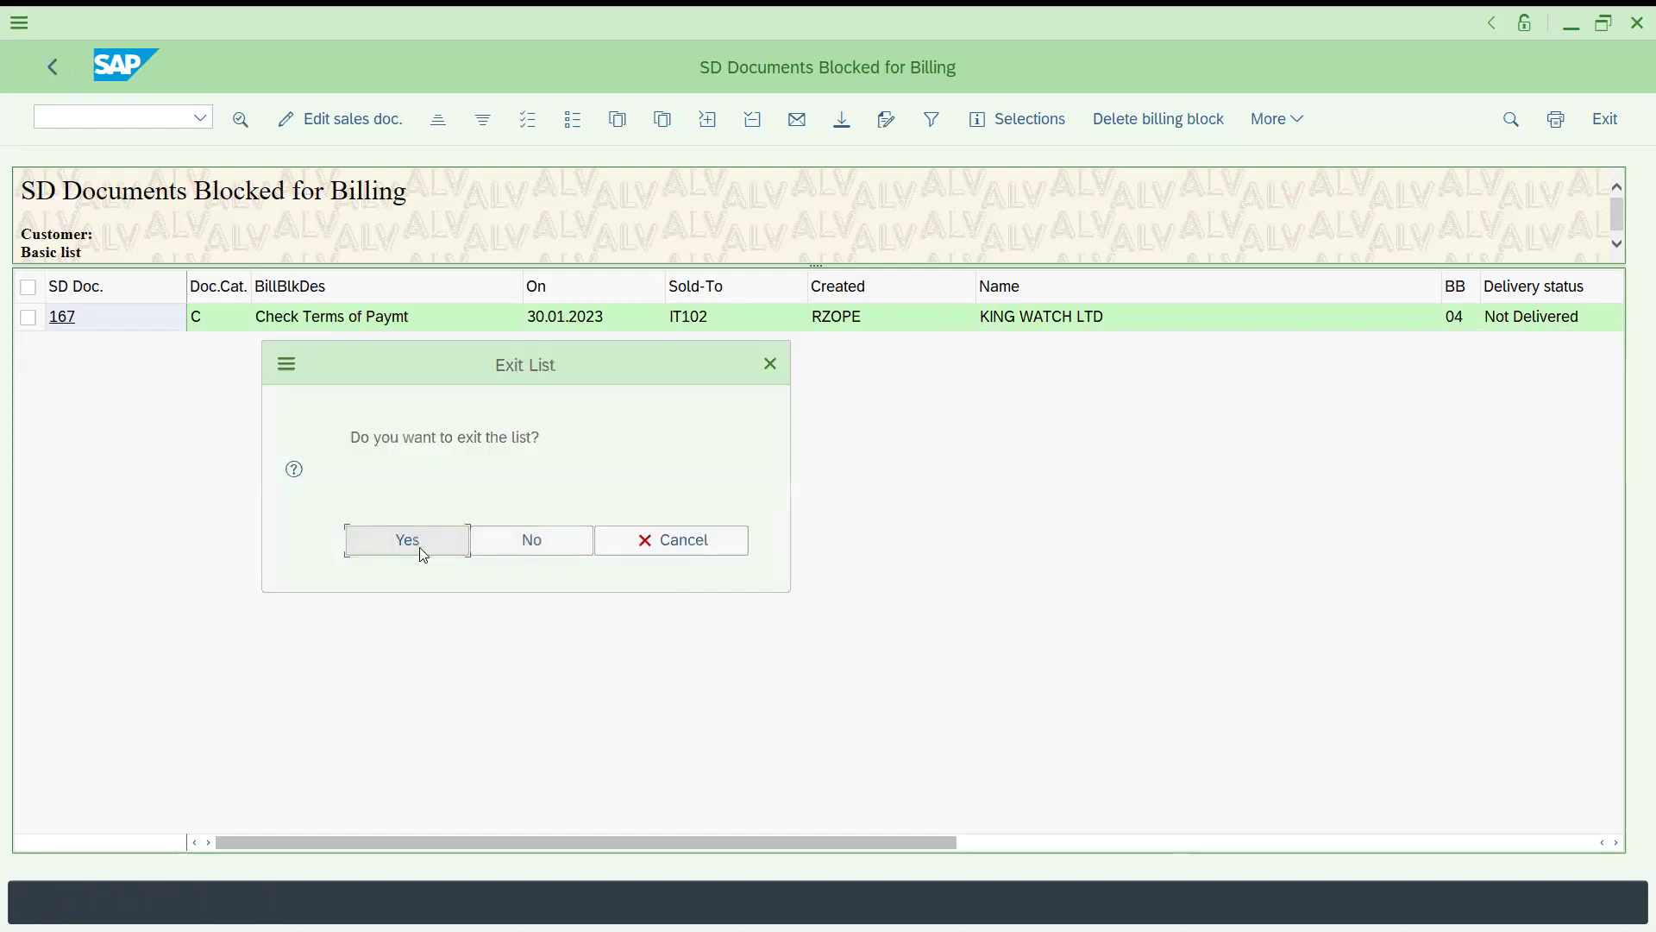
left_click(424, 552)
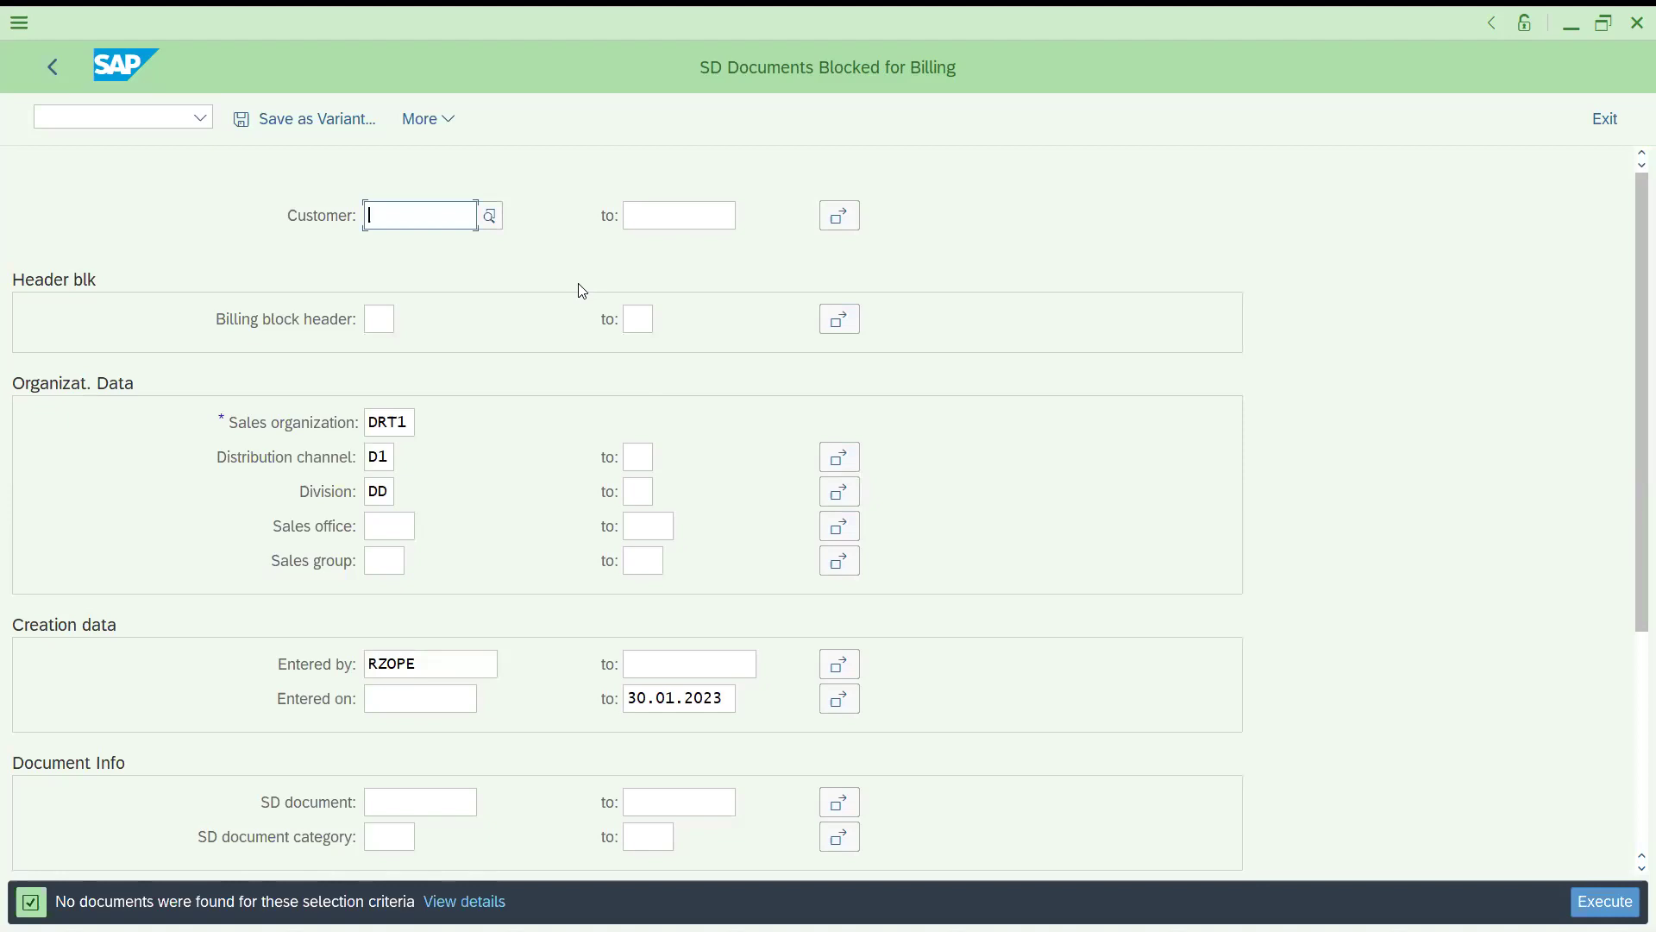
left_click(134, 121)
type("/")
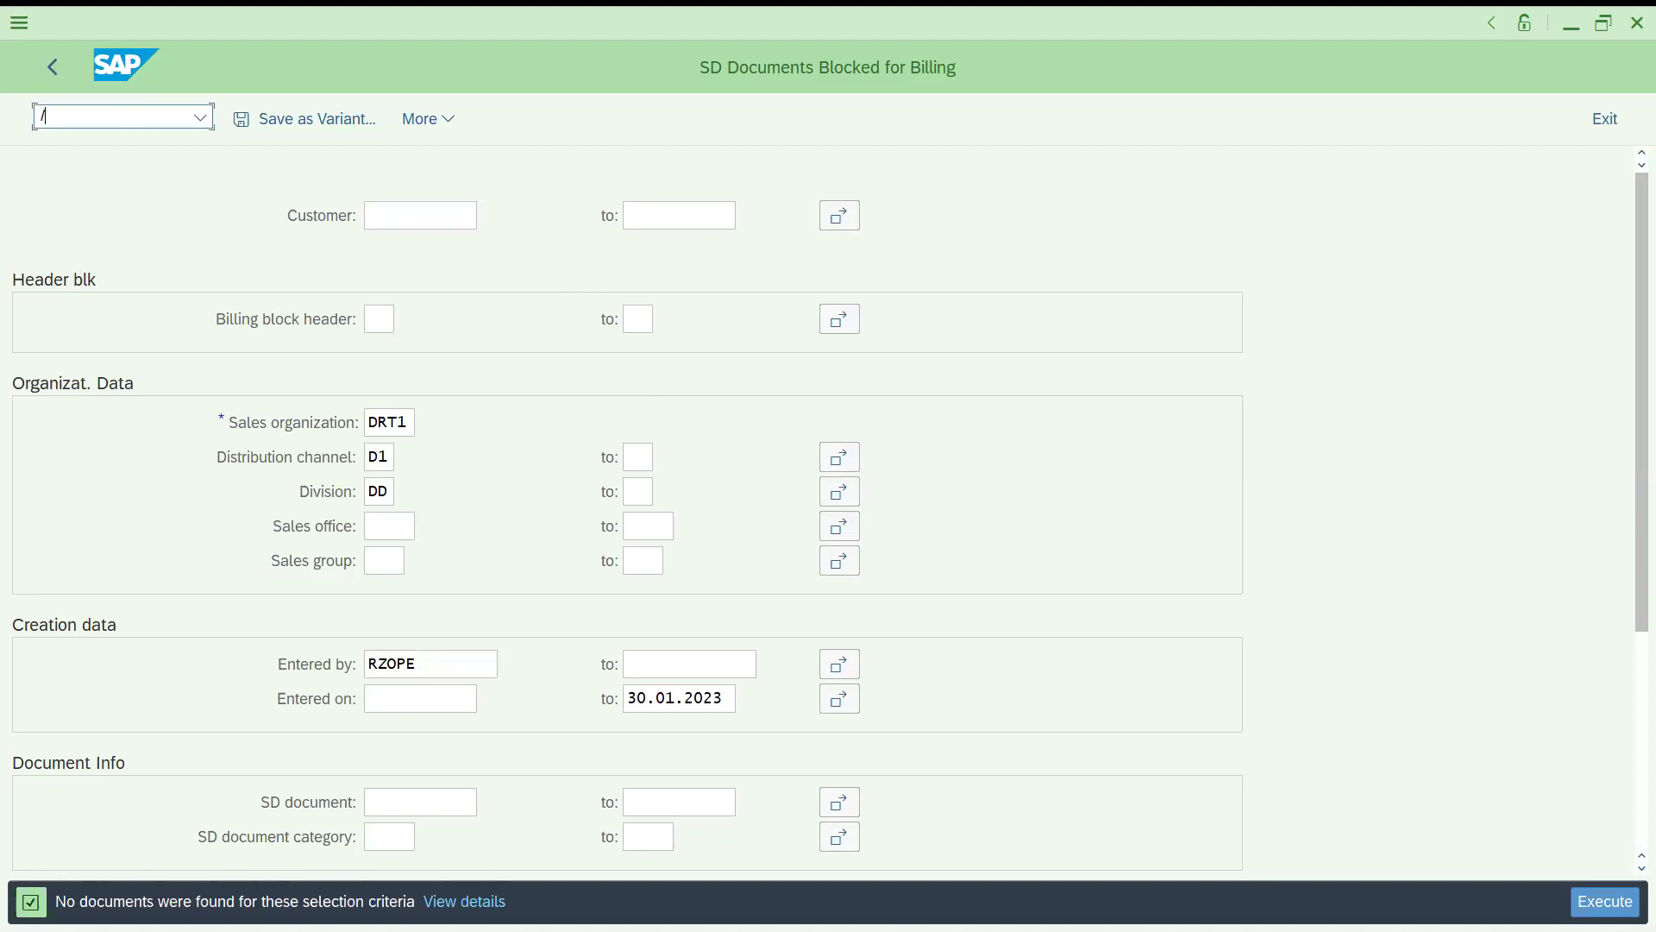
type("nvl41")
key("Return")
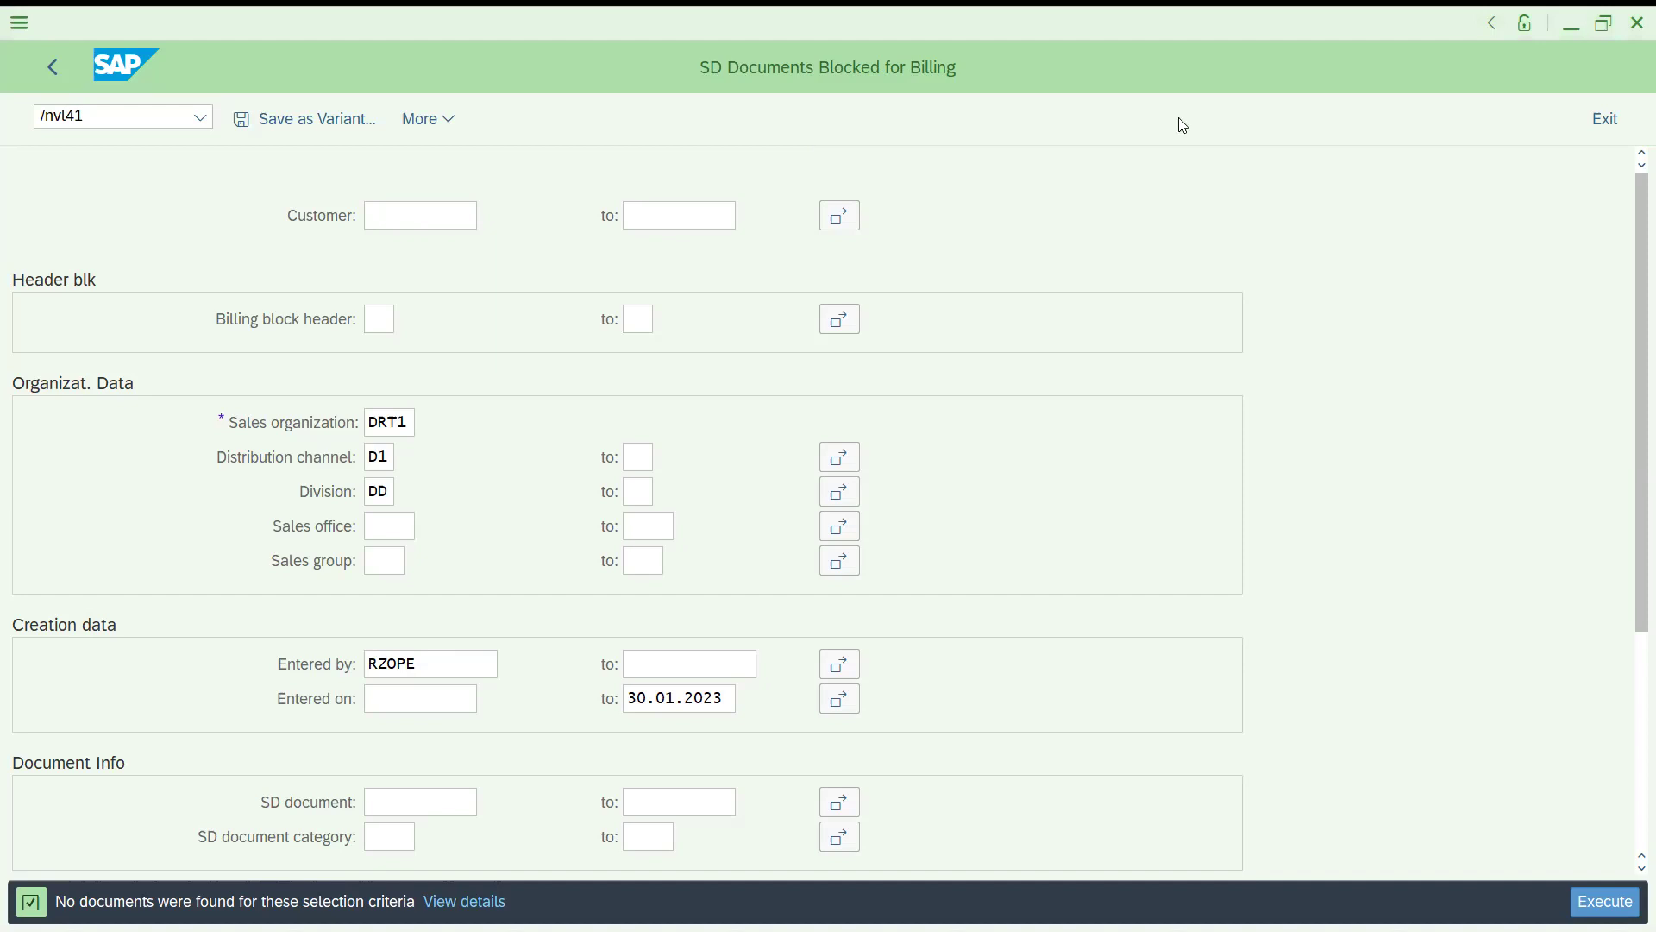
Fix the mistyped code, then run /nva14l from the command-field history.
left_click(111, 117)
key("BackSpace")
key("BackSpace")
type("1")
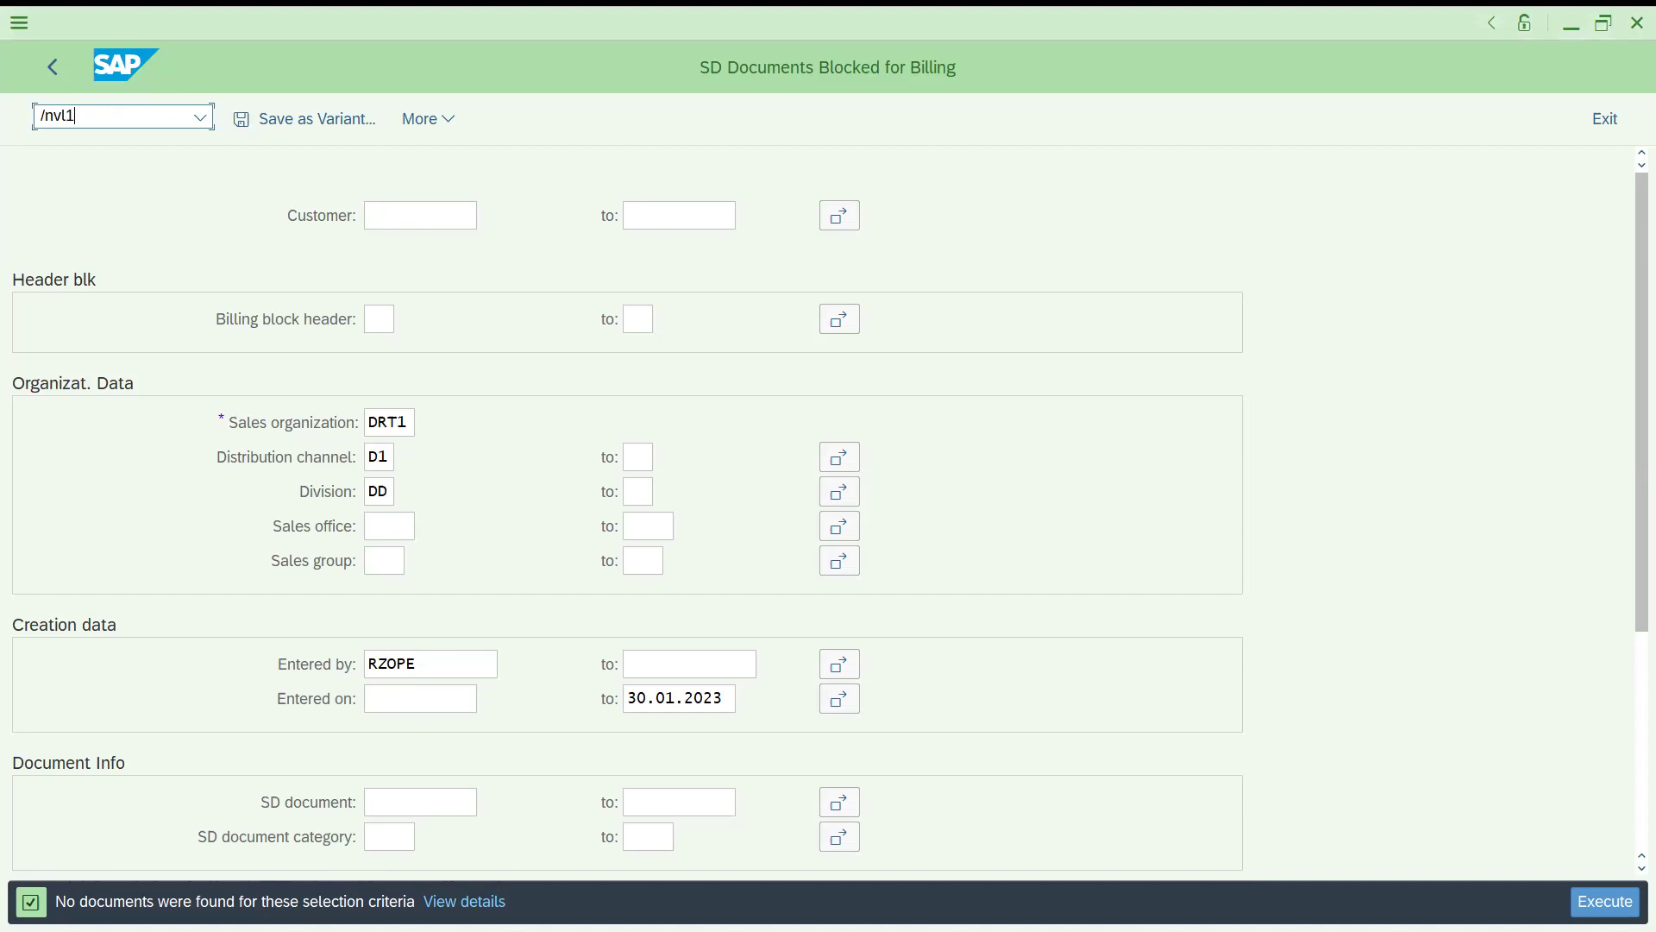
type("4l")
key("Return")
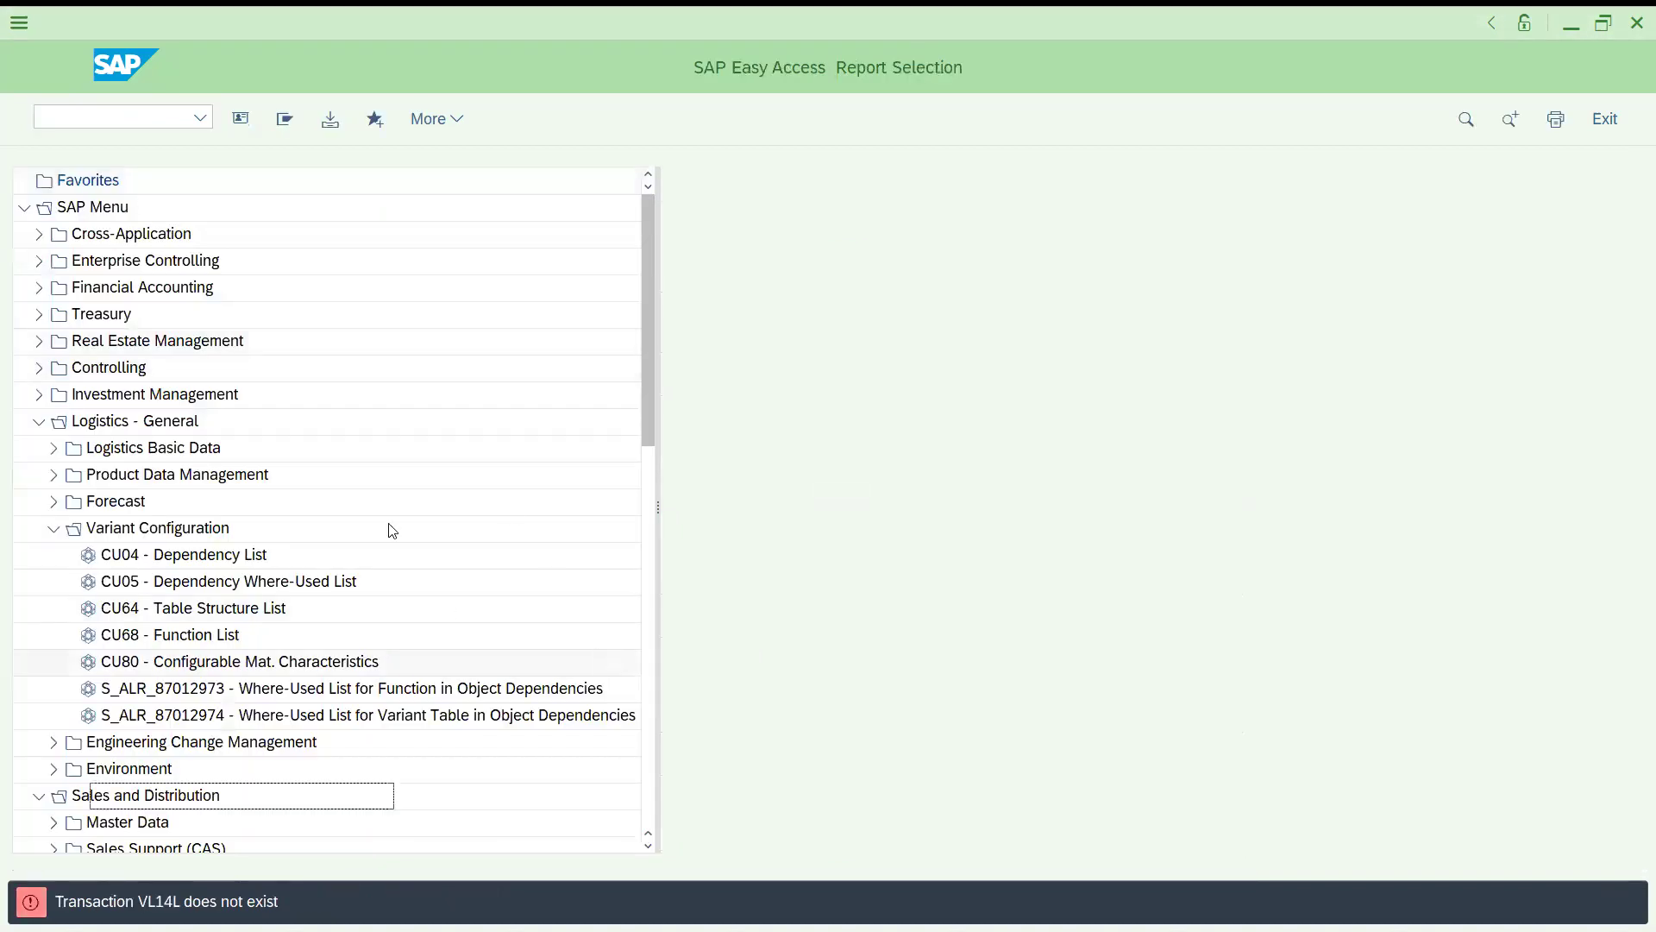
left_click(200, 124)
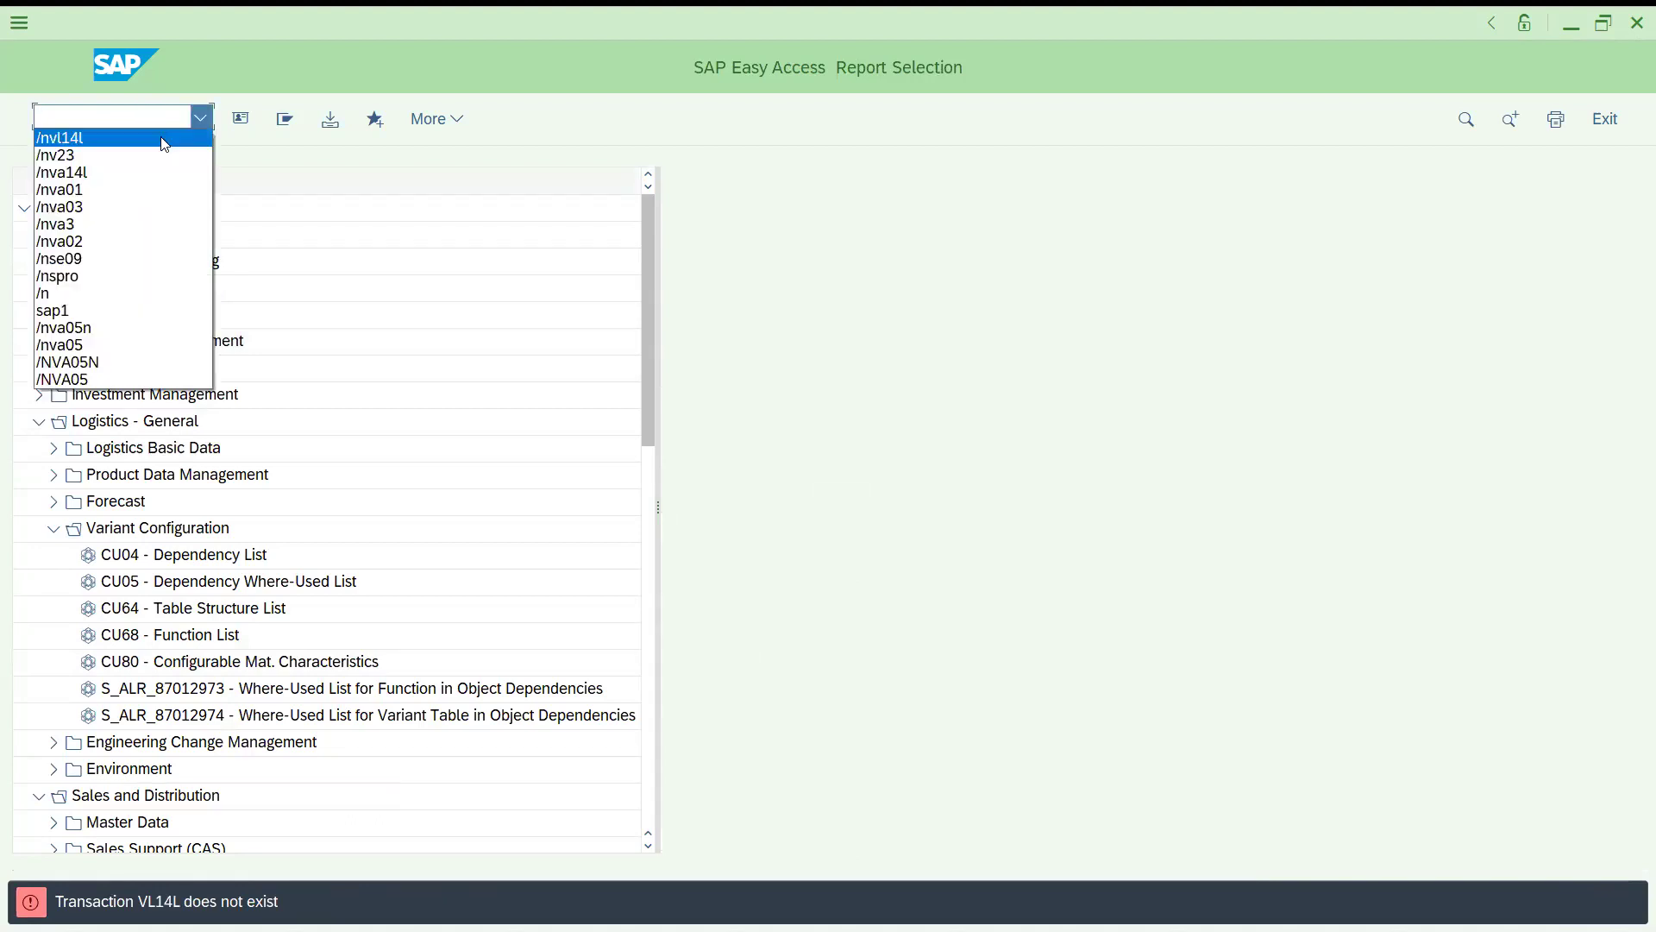
left_click(129, 170)
key("Return")
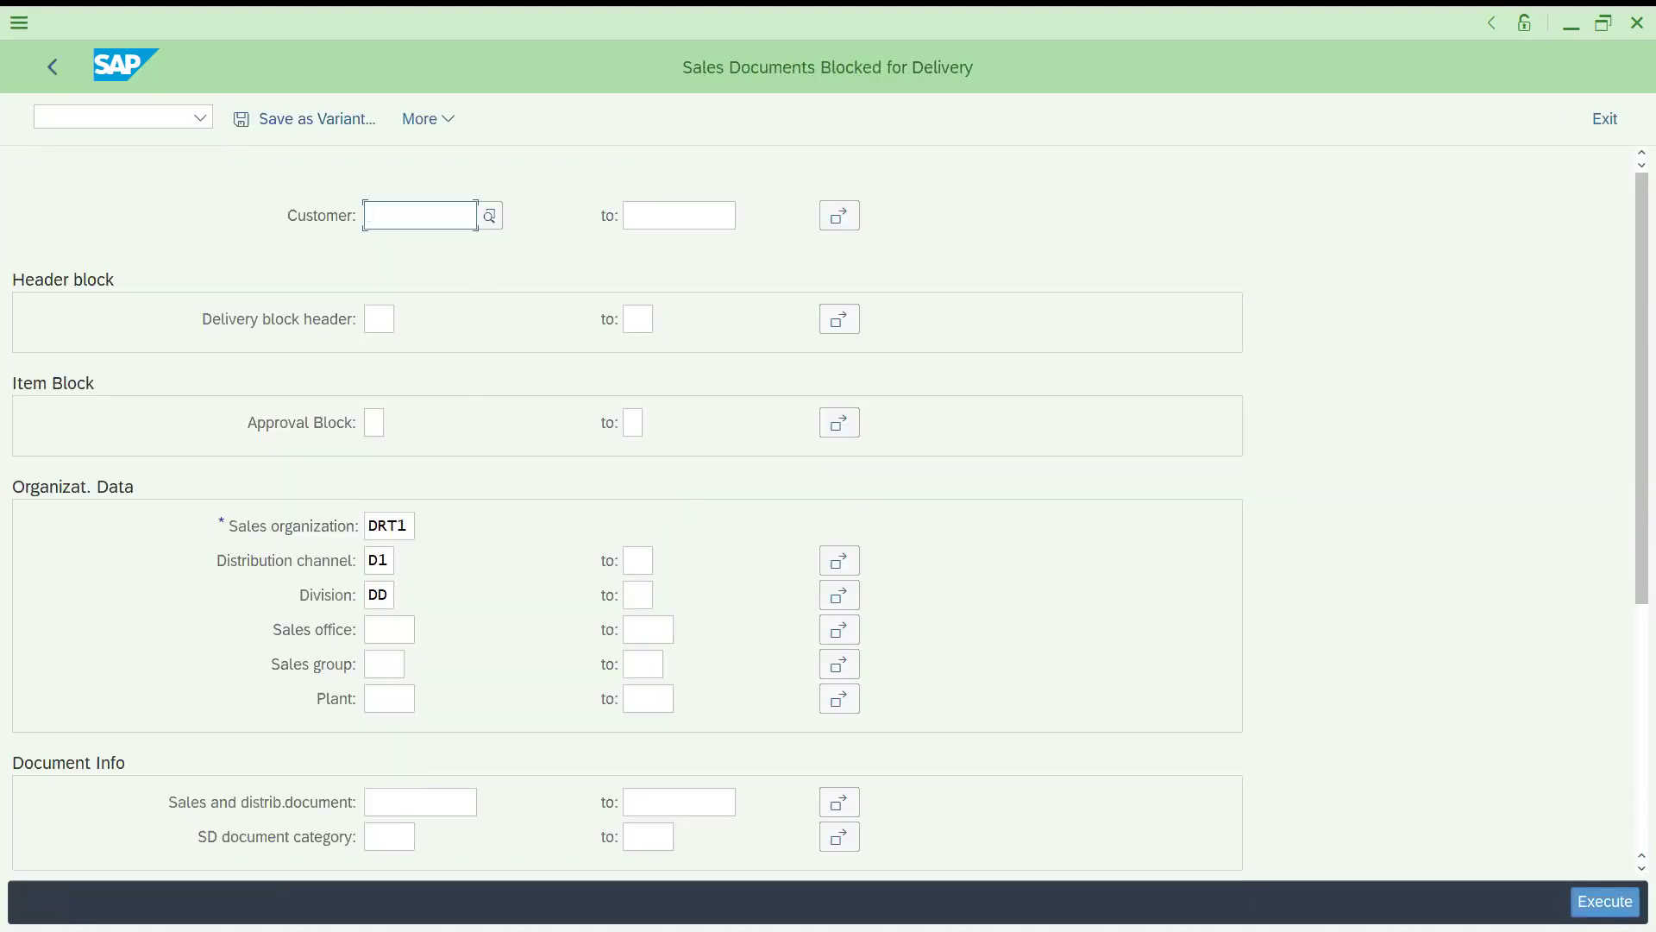
Execute the report, open order 165, blank its Delivery Block, and exit the list.
left_click(1622, 901)
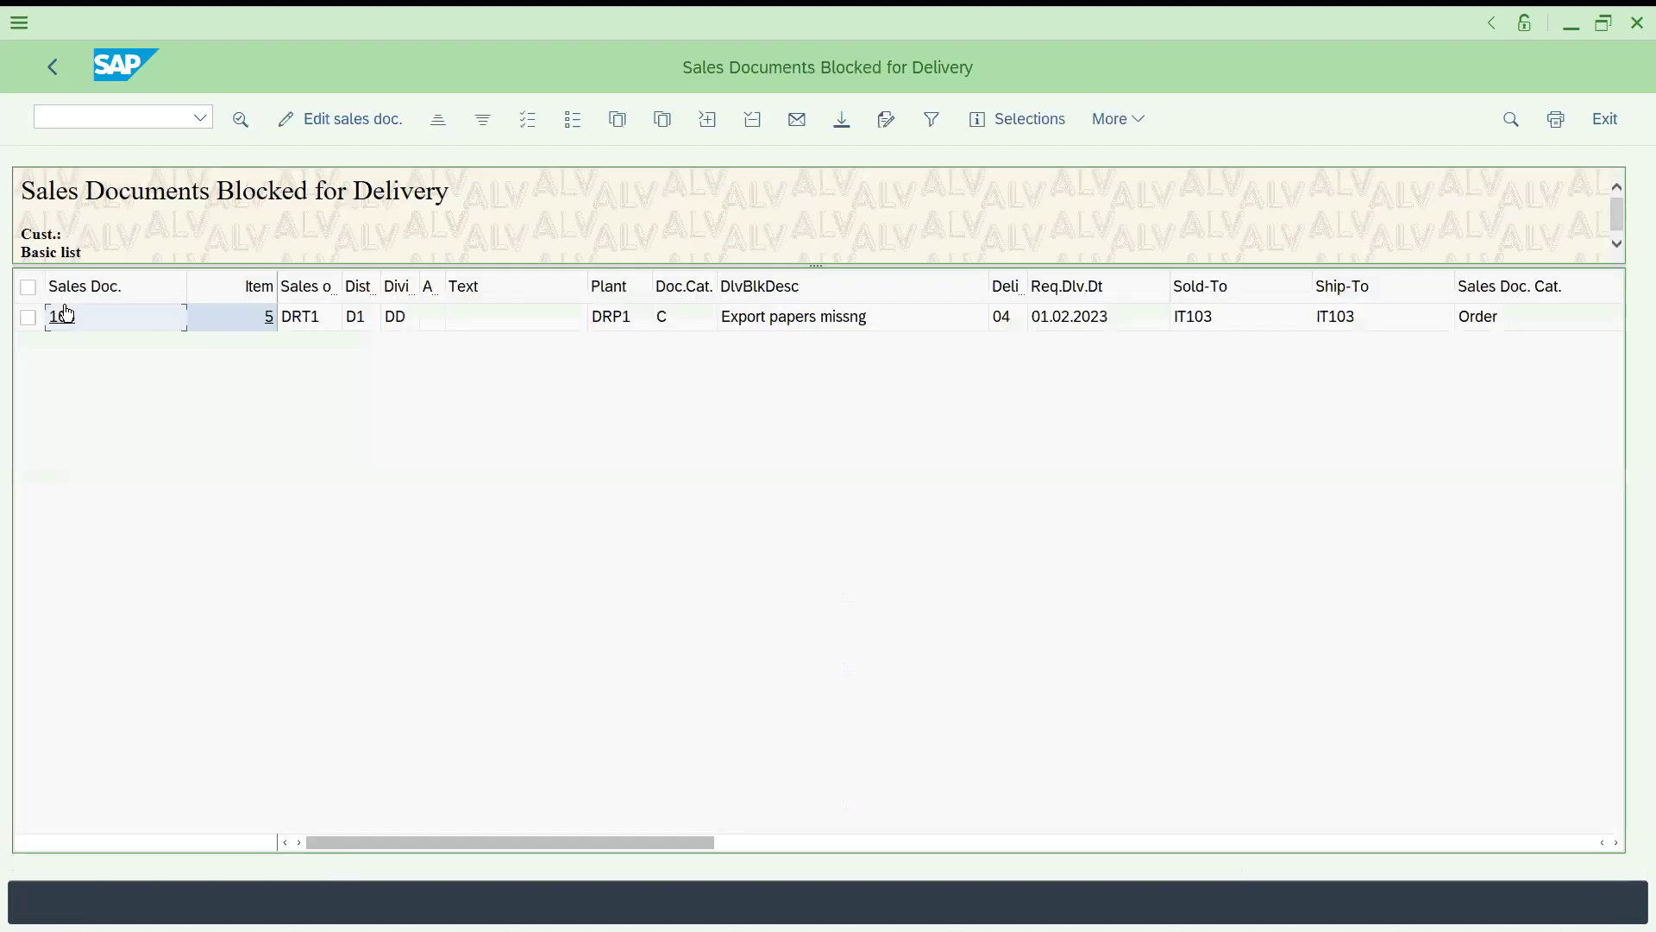
left_click(27, 317)
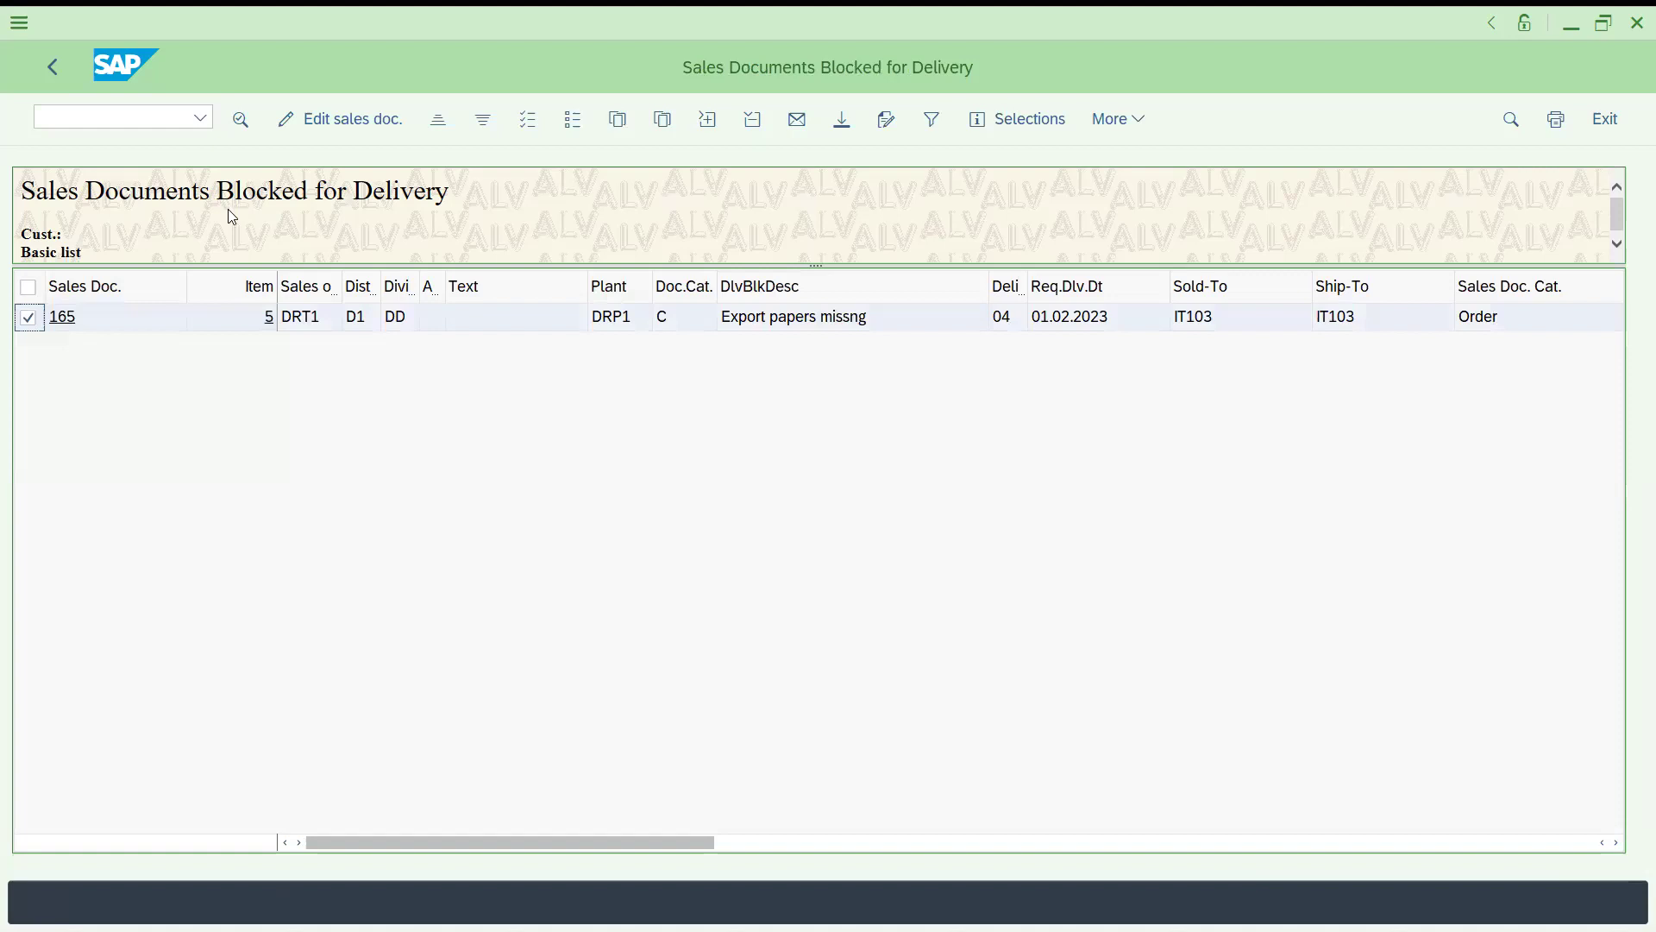
left_click(325, 121)
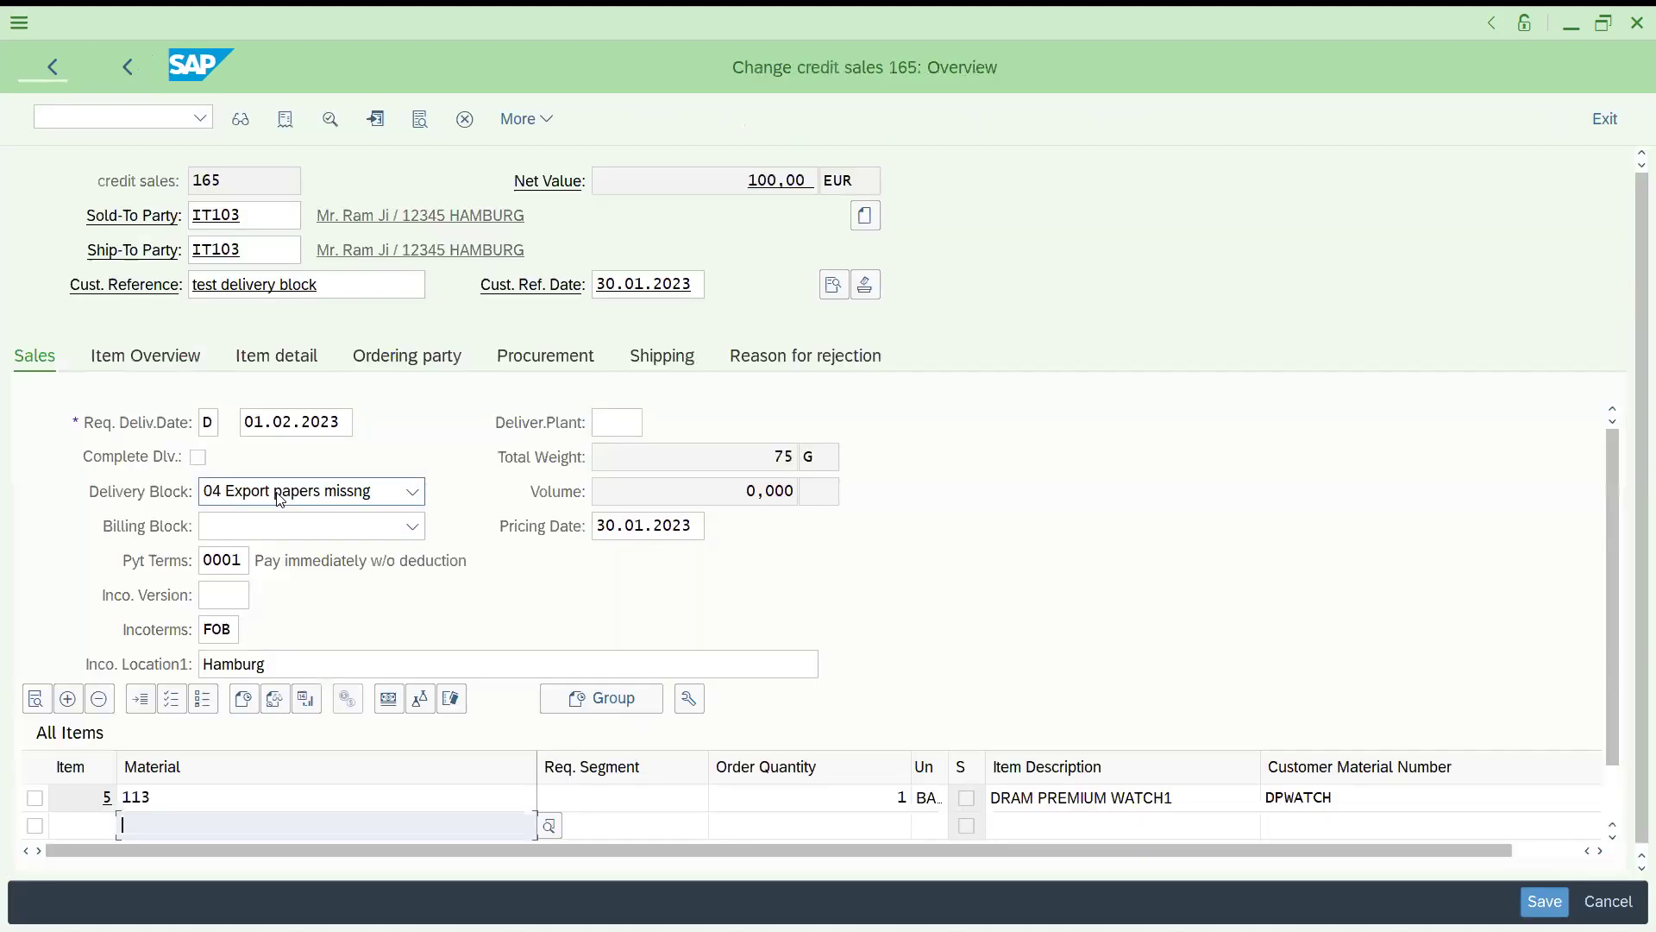
left_click(329, 490)
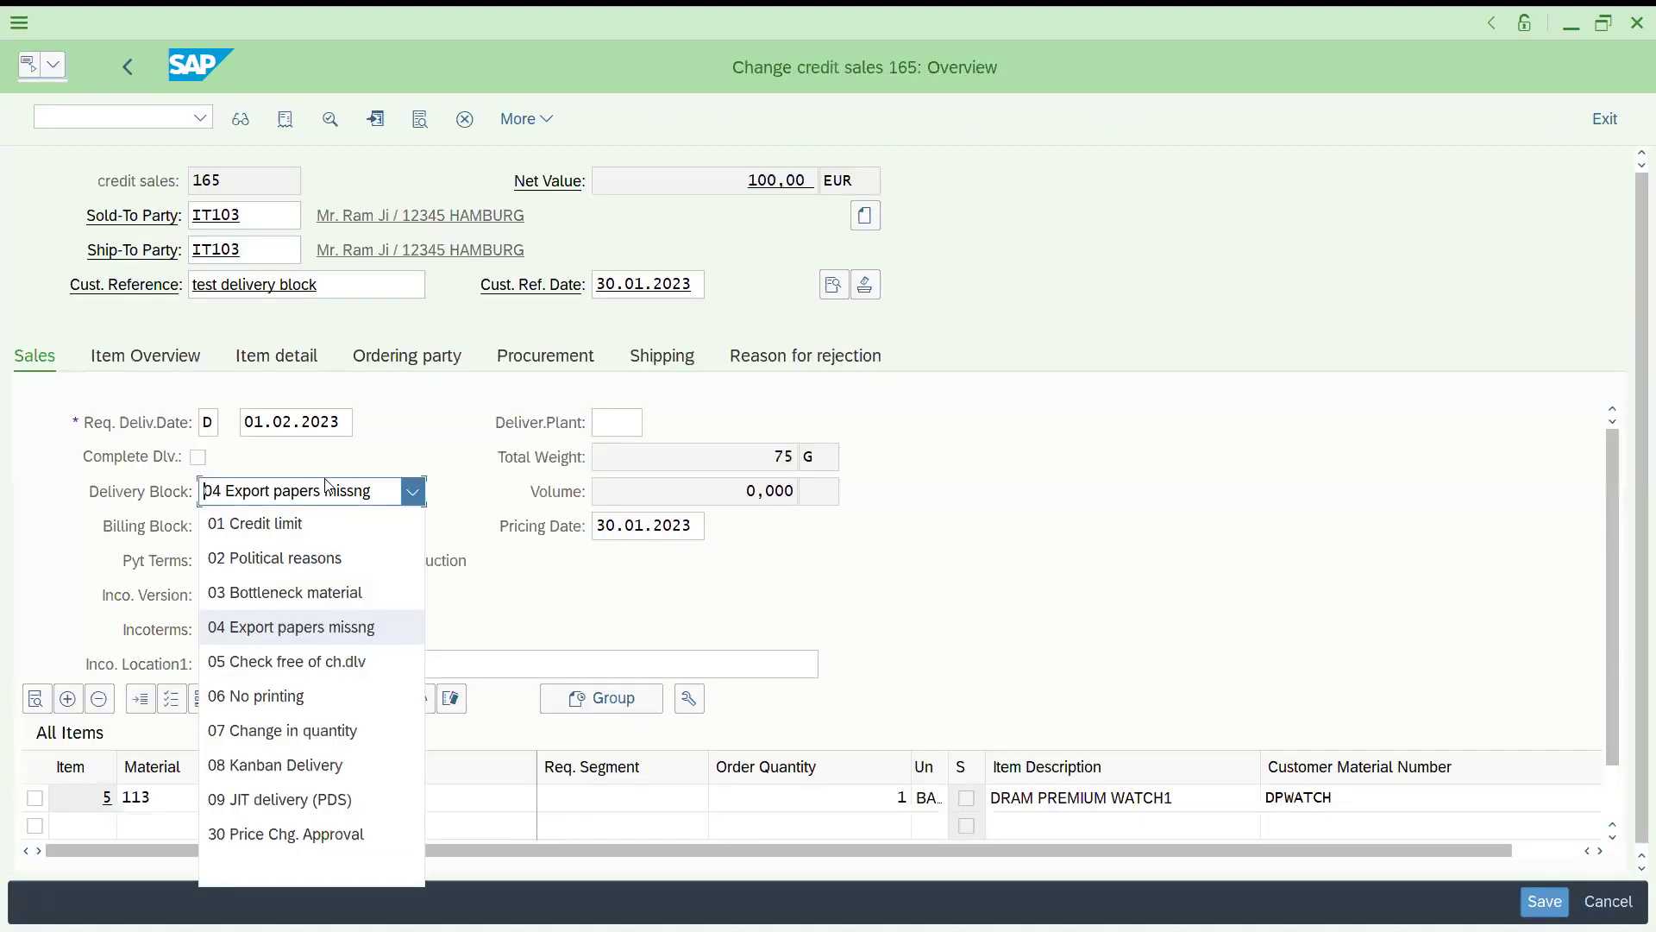
left_click(281, 859)
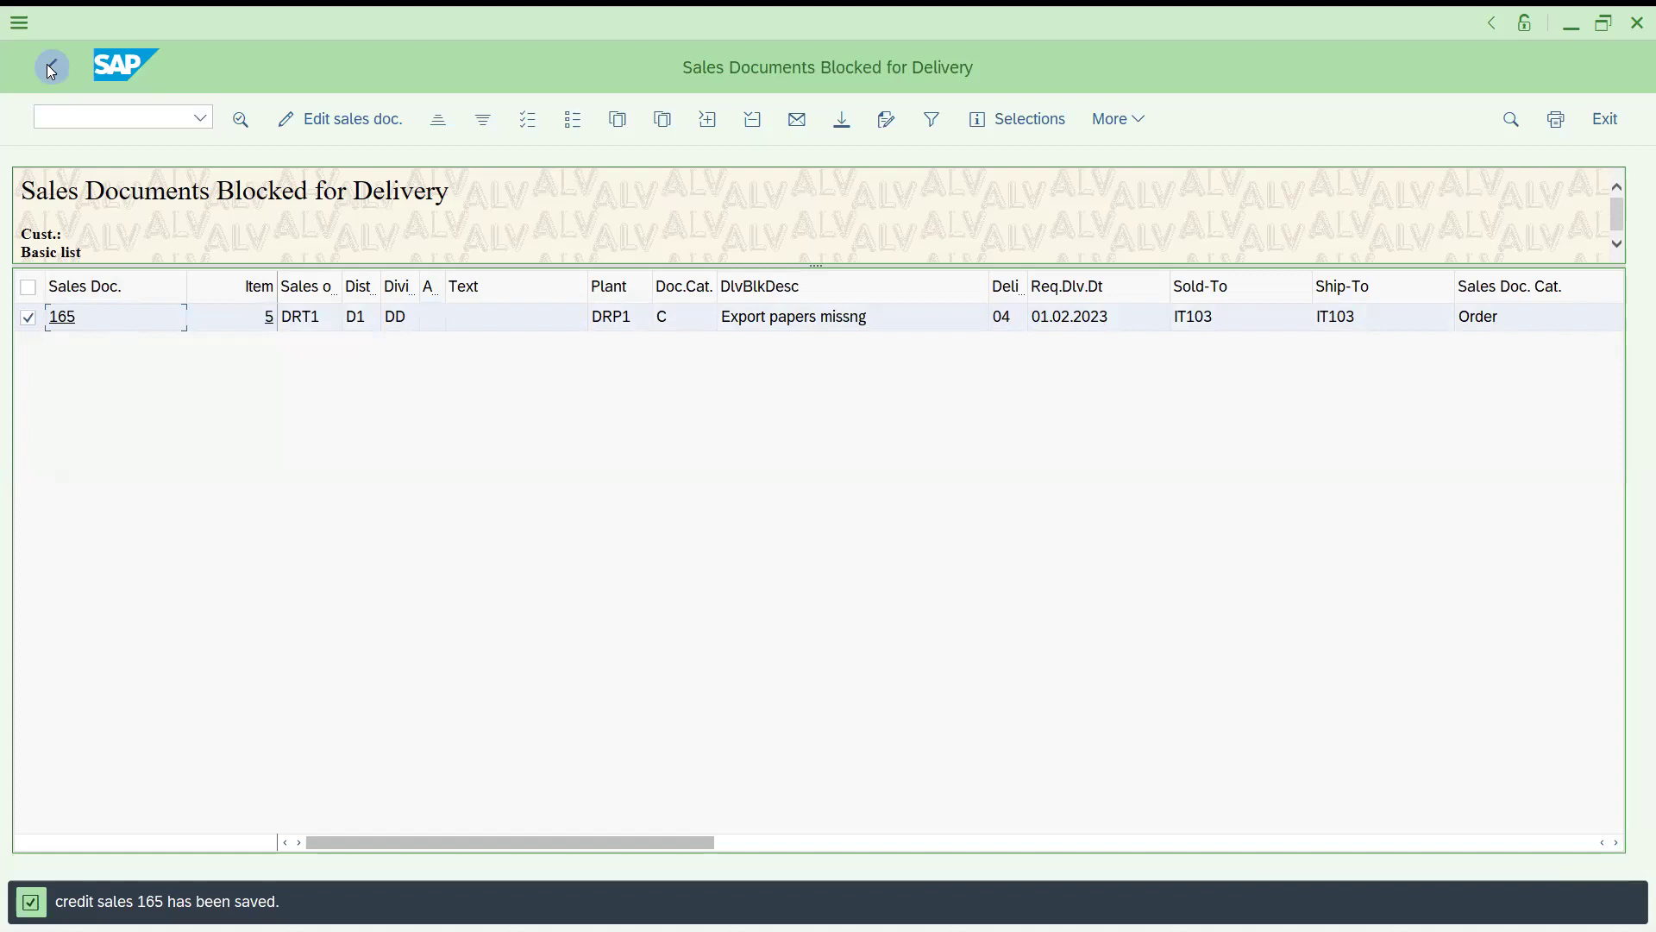
left_click(437, 542)
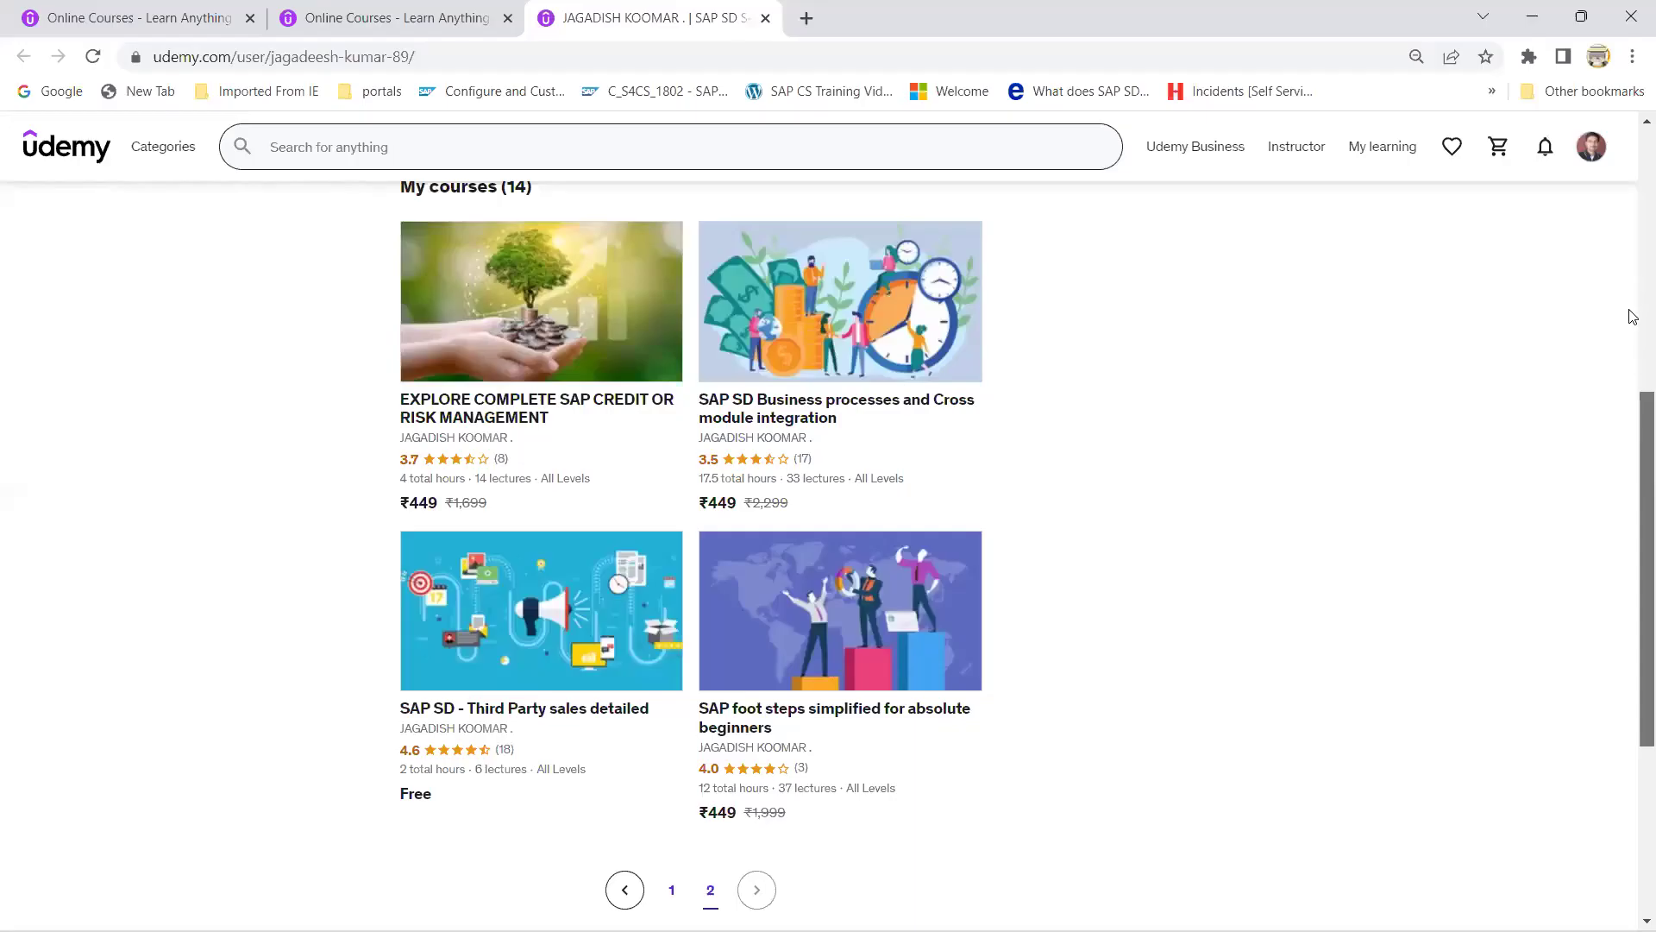
scroll(1632, 259, "up", 4)
scroll(1632, 345, "down", 8)
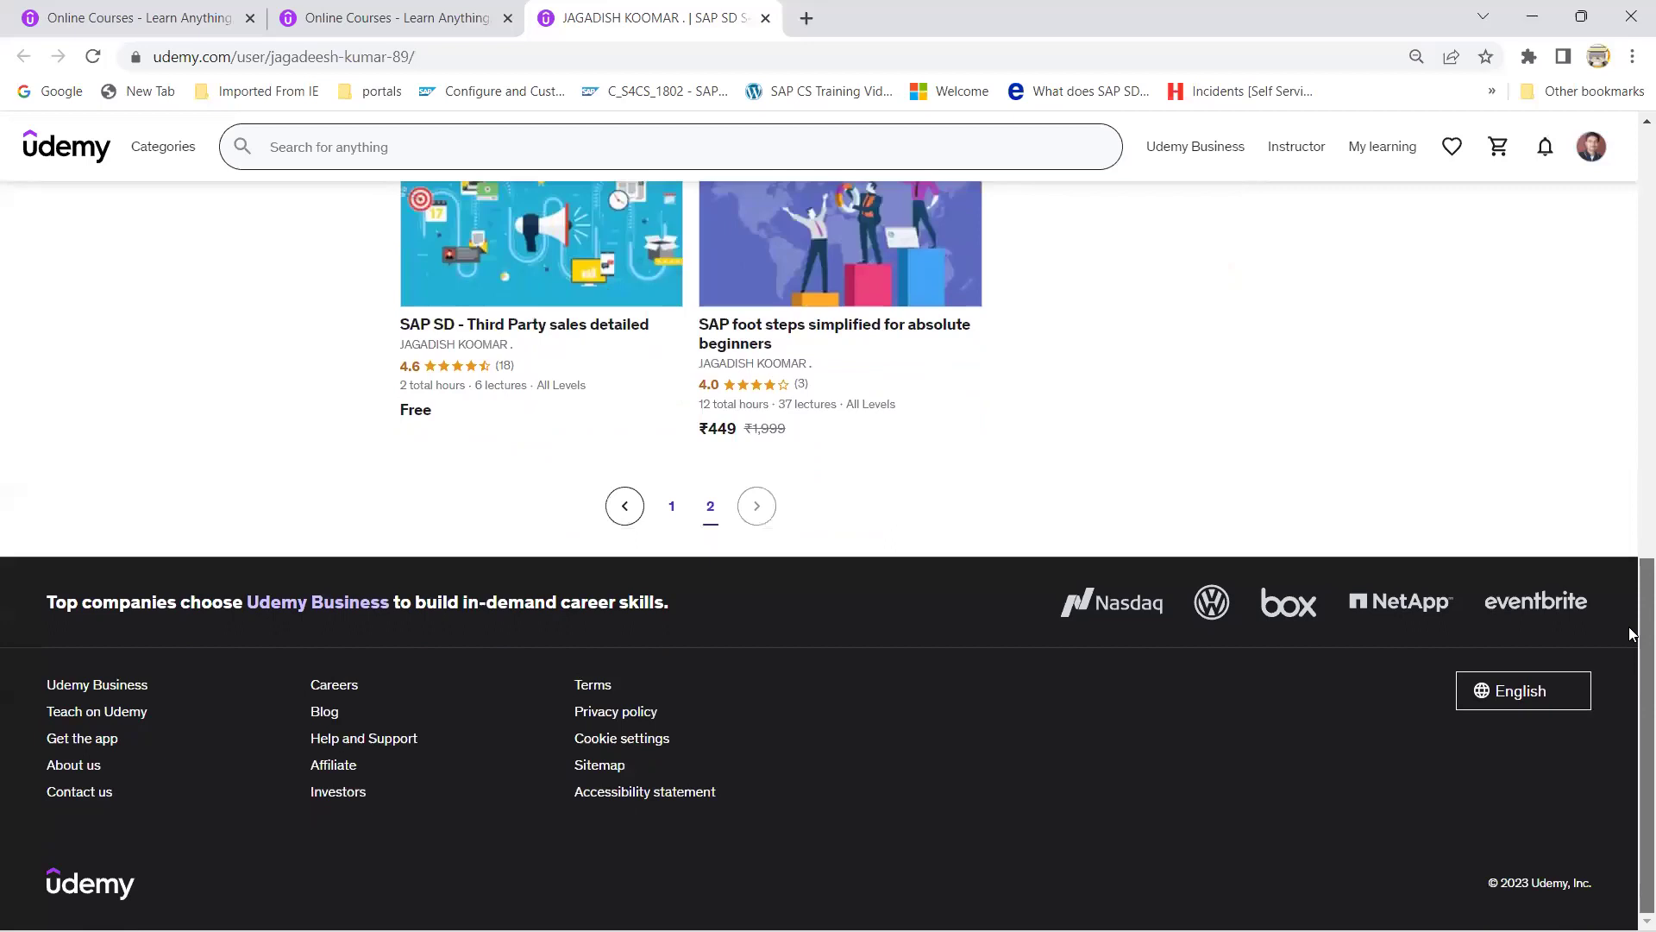
scroll(1632, 431, "up", 4)
scroll(1632, 345, "up", 5)
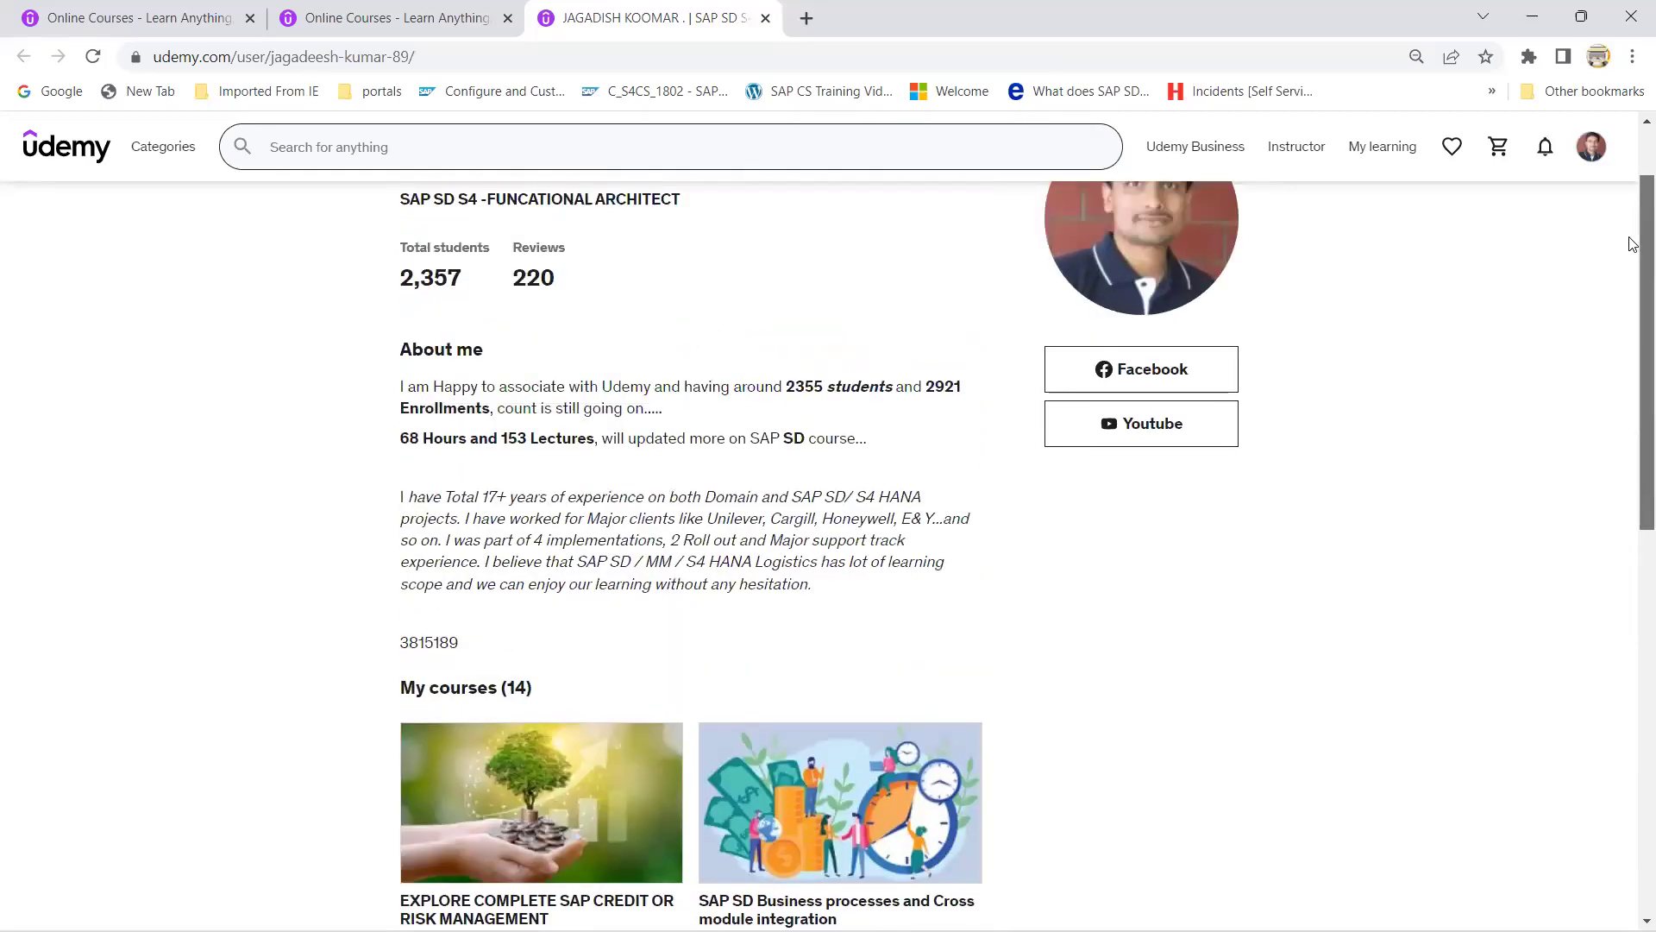